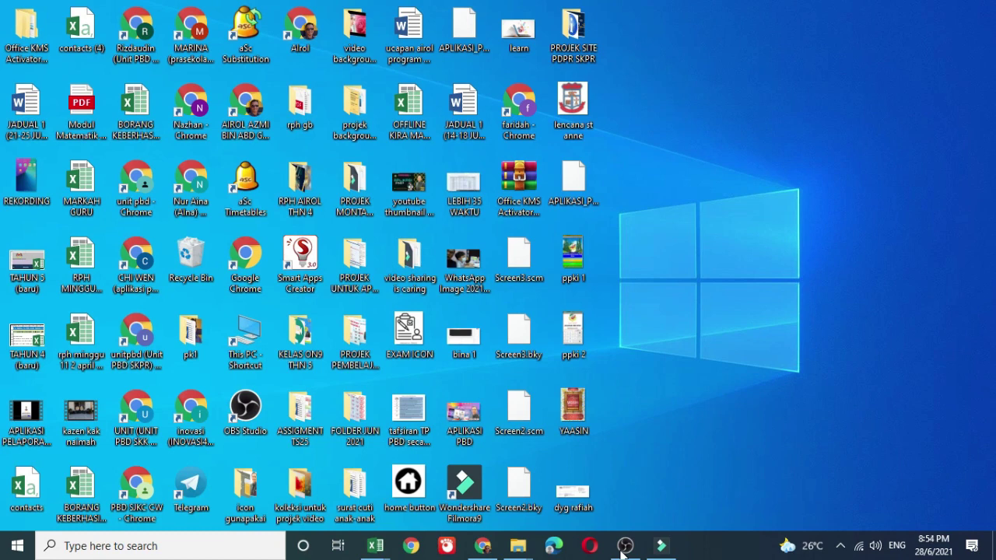
{"action": "mouse_move", "coordinate": [624, 553]}
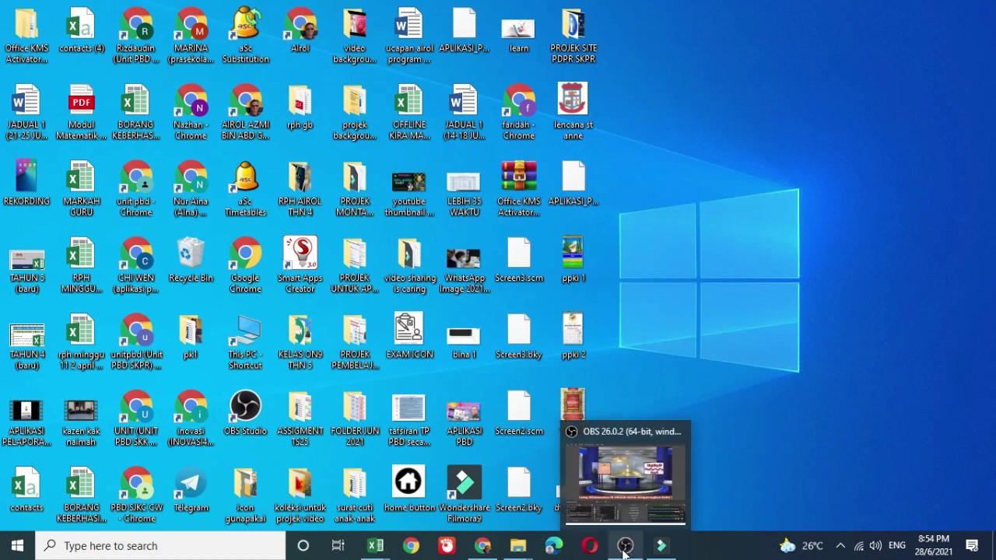
{"action": "left_click", "coordinate": [715, 305]}
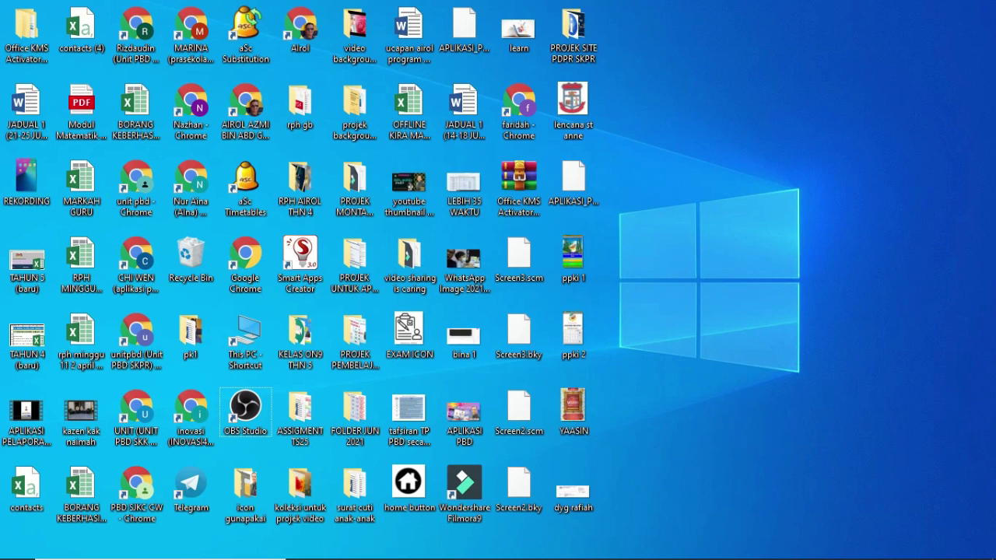
{"action": "mouse_move", "coordinate": [661, 554]}
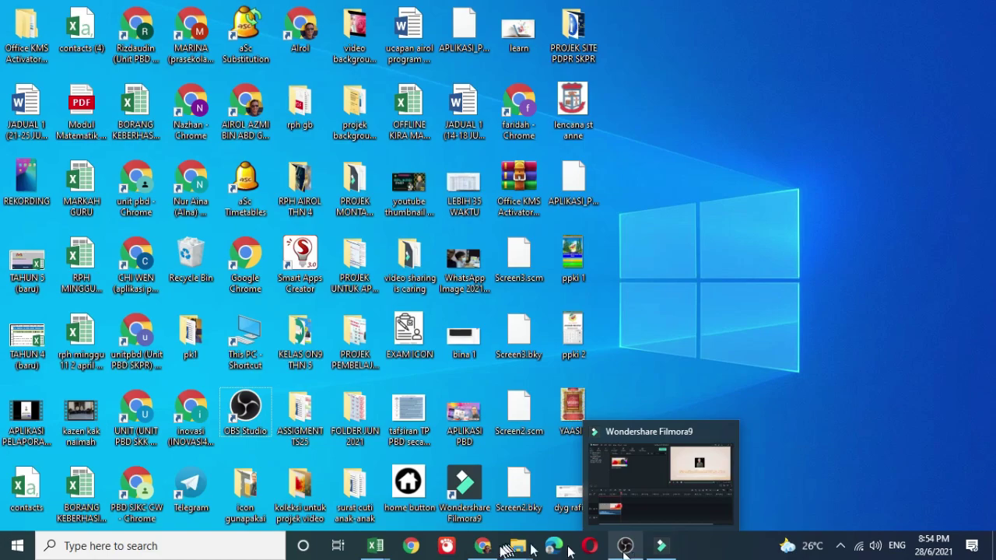
Step: Switch to Chrome and review the Softonic OBS download page and the Google results for OBS Studio, minimizing the browser when done
{"action": "left_click", "coordinate": [481, 549]}
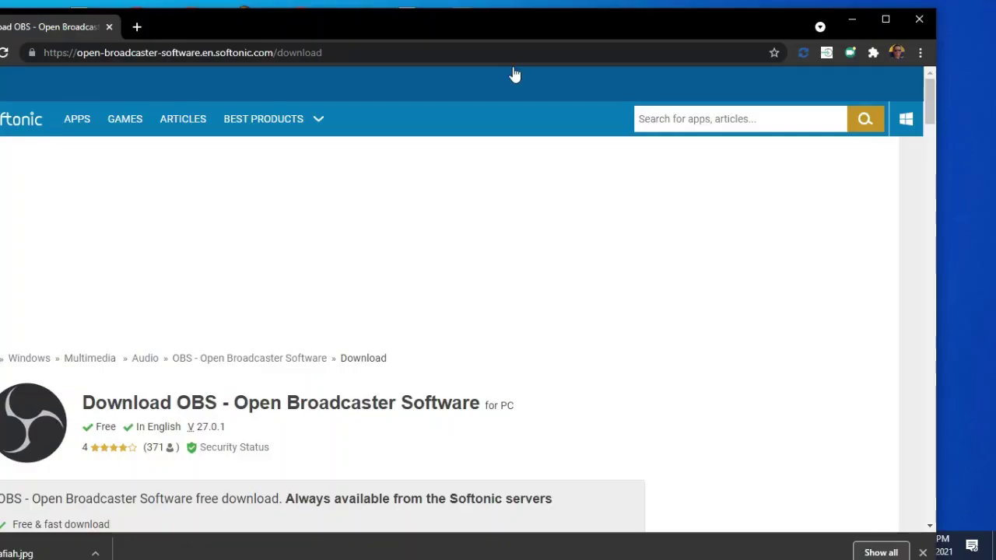
{"action": "left_click_drag", "start_coordinate": [625, 29], "coordinate": [724, 23]}
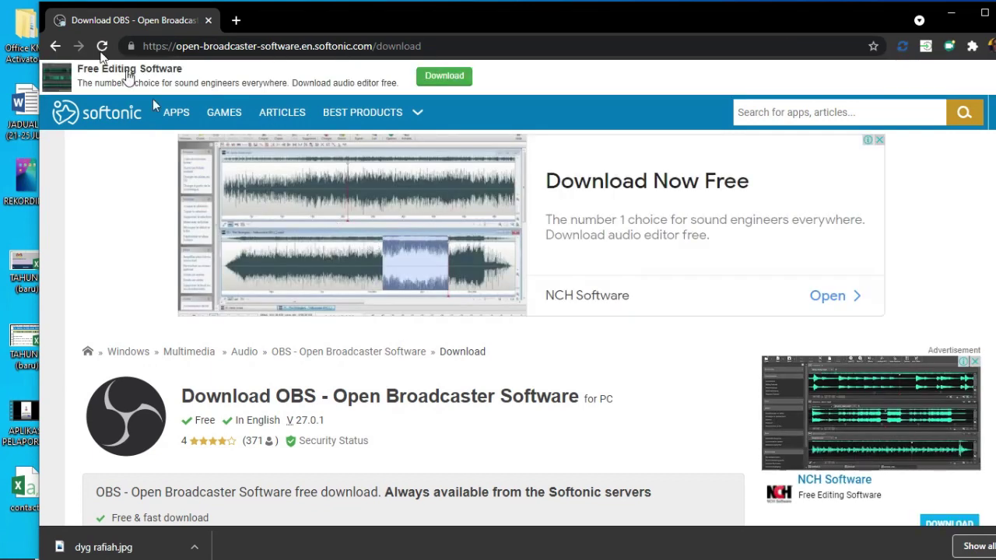
{"action": "left_click", "coordinate": [145, 75]}
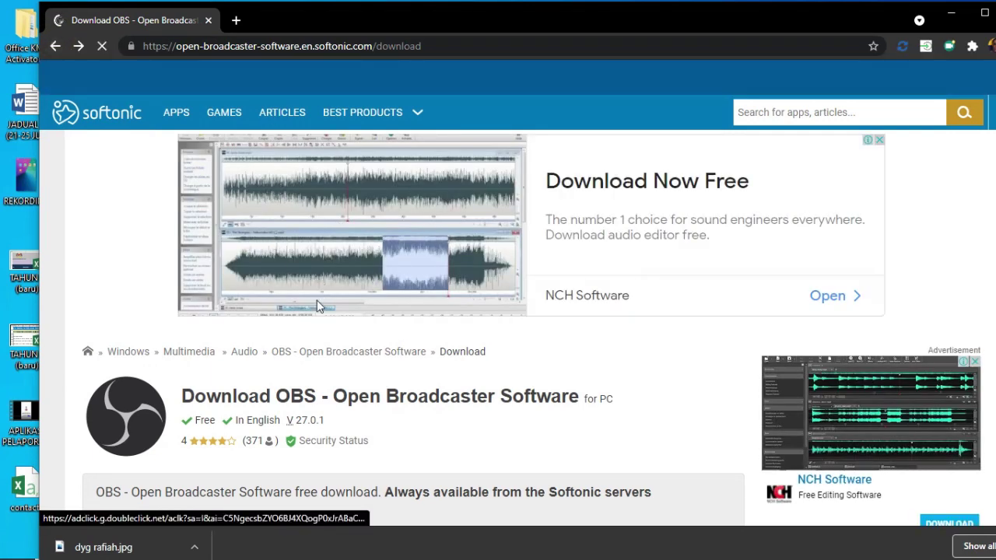
{"action": "key", "text": "alt+Left"}
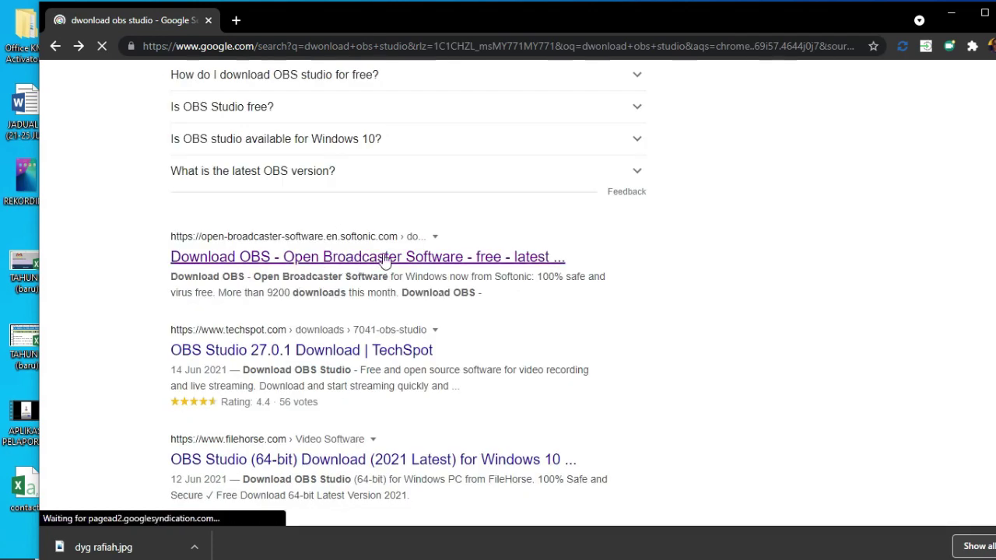
{"action": "left_click", "coordinate": [950, 14]}
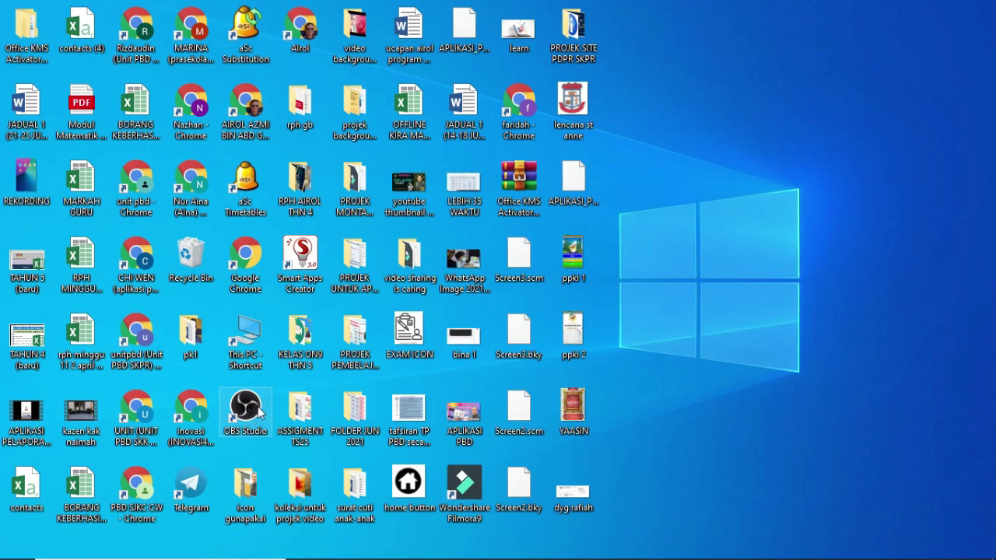
Step: Switch to OBS and preview the scenes from Tatacara Penggunaan Template Ilmu PdPR through meeeting khas guru-guru tahun 1
{"action": "mouse_move", "coordinate": [660, 545]}
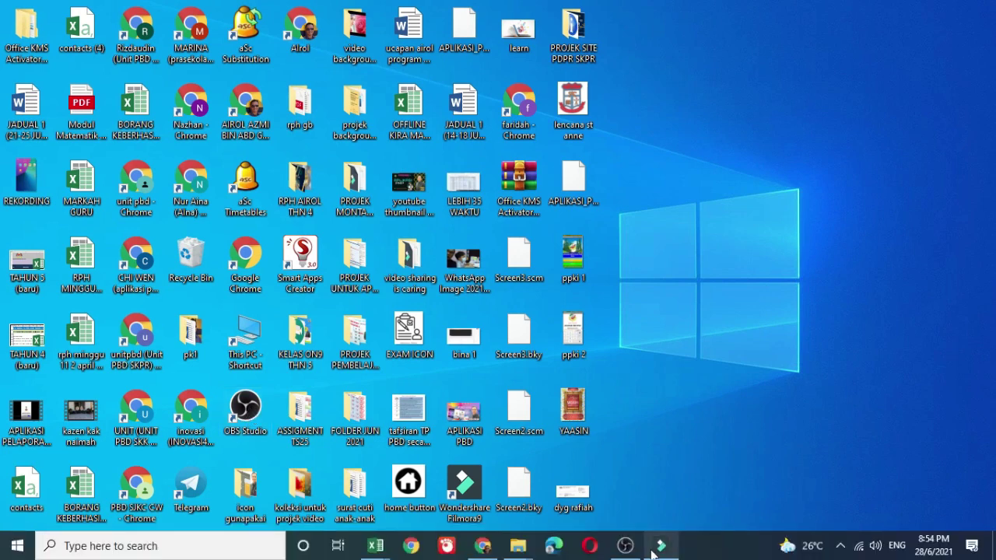
{"action": "left_click", "coordinate": [626, 546]}
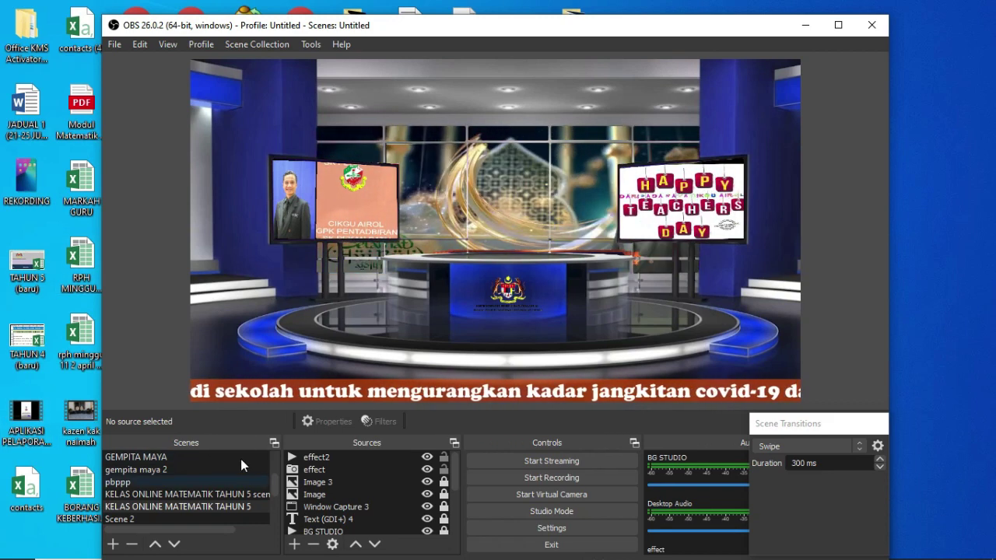
{"action": "left_click_drag", "start_coordinate": [277, 487], "coordinate": [276, 460]}
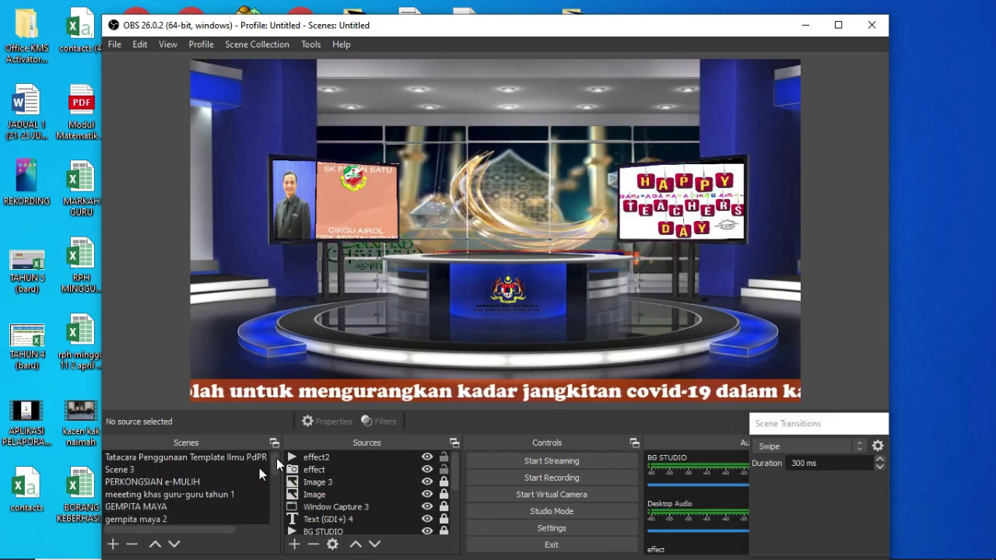
{"action": "left_click", "coordinate": [246, 459]}
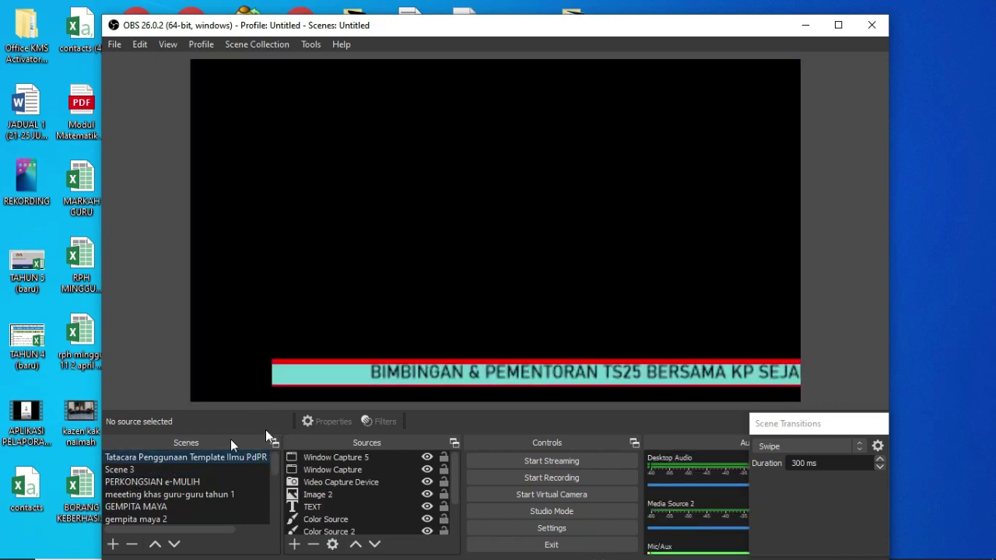
{"action": "left_click", "coordinate": [117, 471]}
{"action": "left_click", "coordinate": [182, 483]}
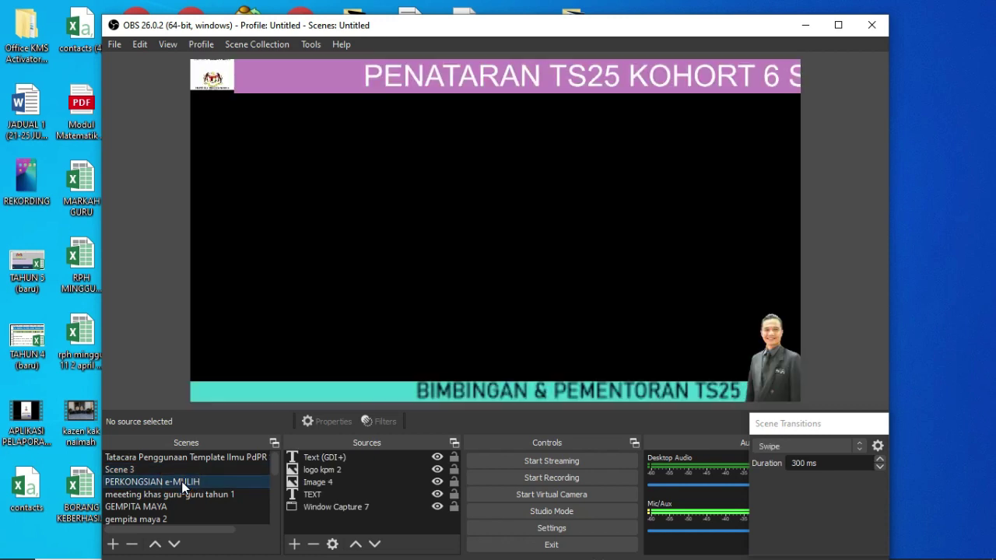
{"action": "left_click", "coordinate": [205, 494]}
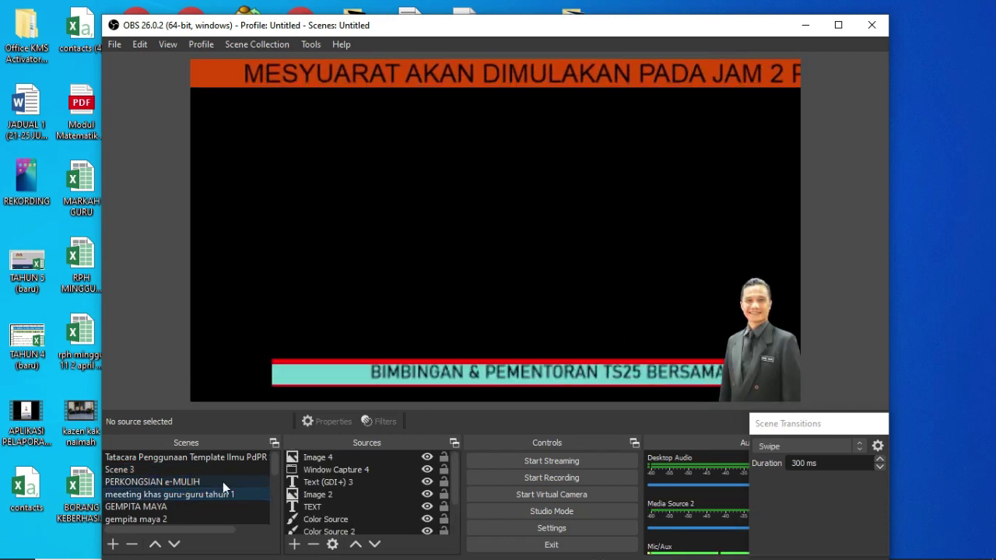
Step: Preview the remaining scenes from the two KELAS ONLINE MATEMATIK TAHUN 5 scenes through Munajat, and return to PAGE 1
{"action": "scroll", "coordinate": [187, 482], "scroll_direction": "down", "scroll_amount": 3}
{"action": "left_click", "coordinate": [186, 469]}
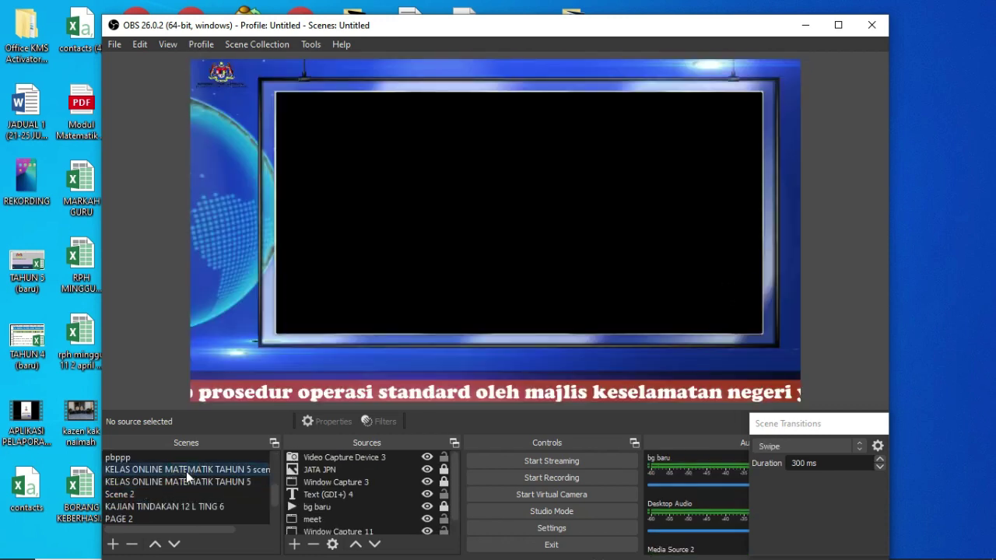
{"action": "left_click", "coordinate": [195, 483]}
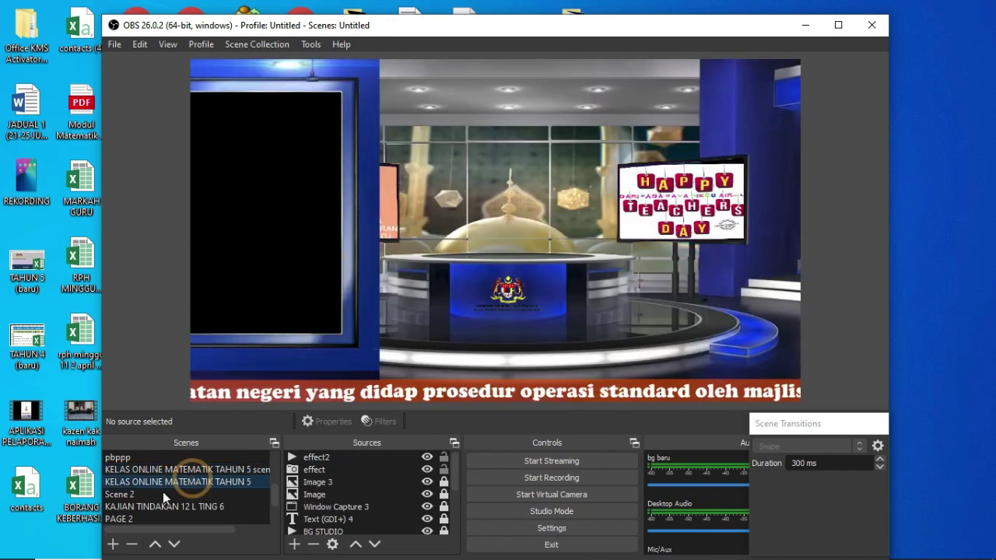
{"action": "left_click", "coordinate": [118, 494]}
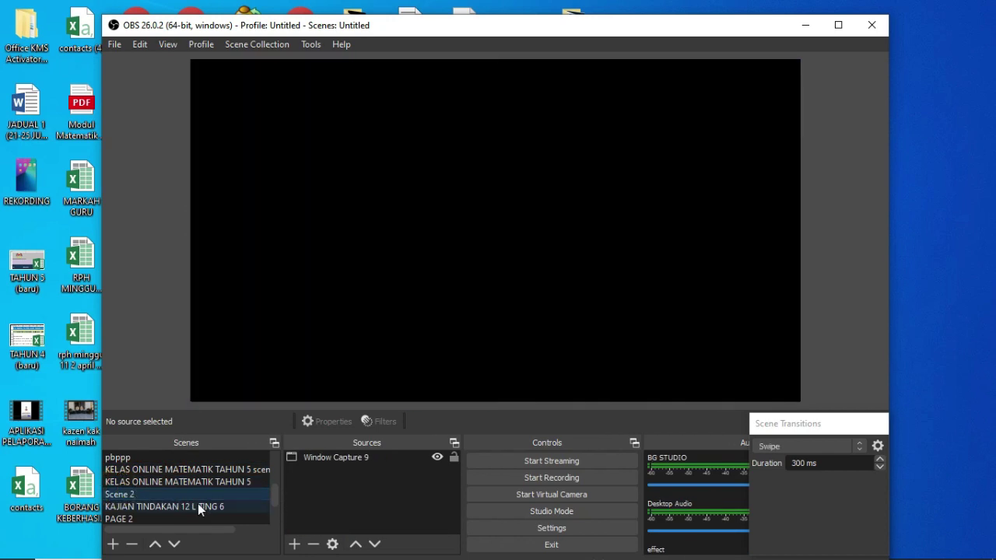
{"action": "left_click", "coordinate": [197, 505]}
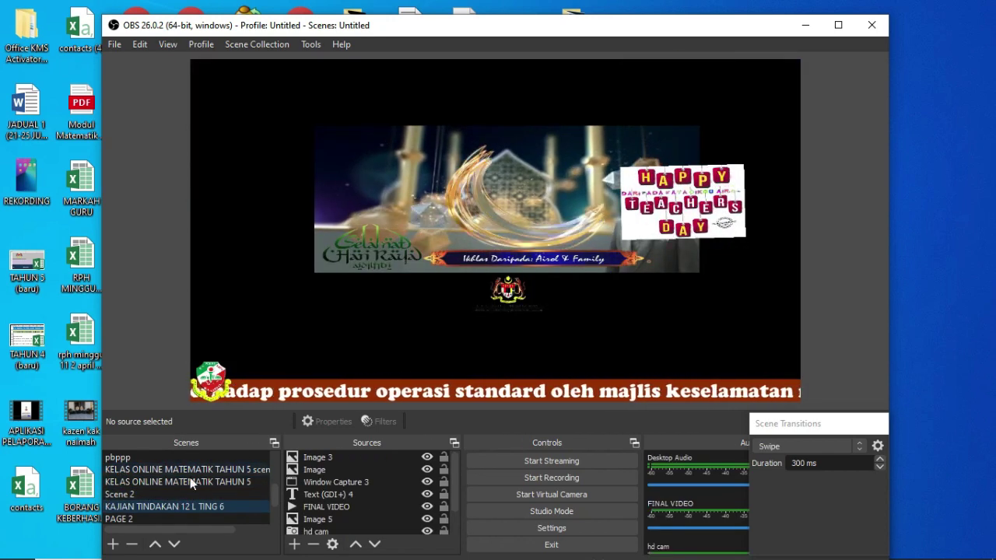
{"action": "left_click", "coordinate": [127, 519]}
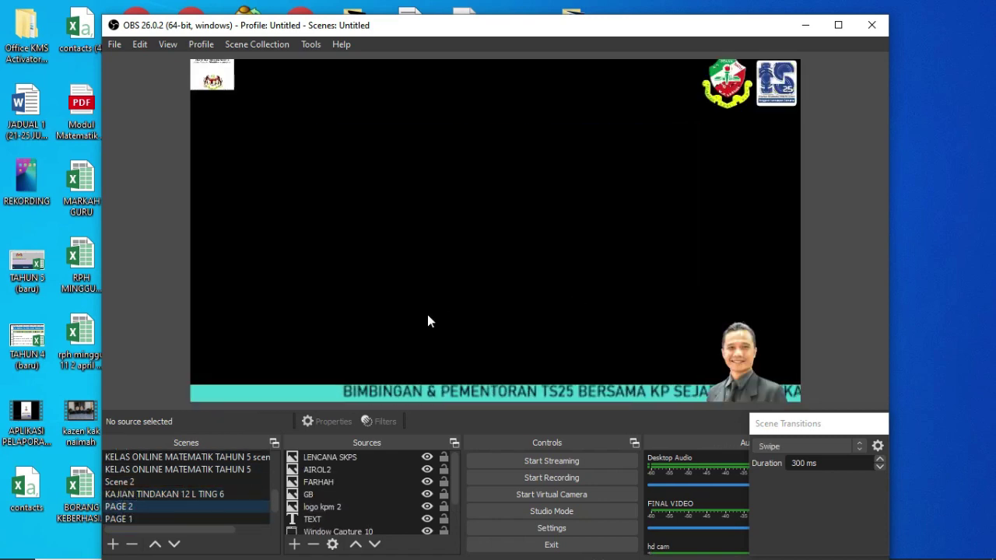
{"action": "scroll", "coordinate": [265, 502], "scroll_direction": "down", "scroll_amount": 1}
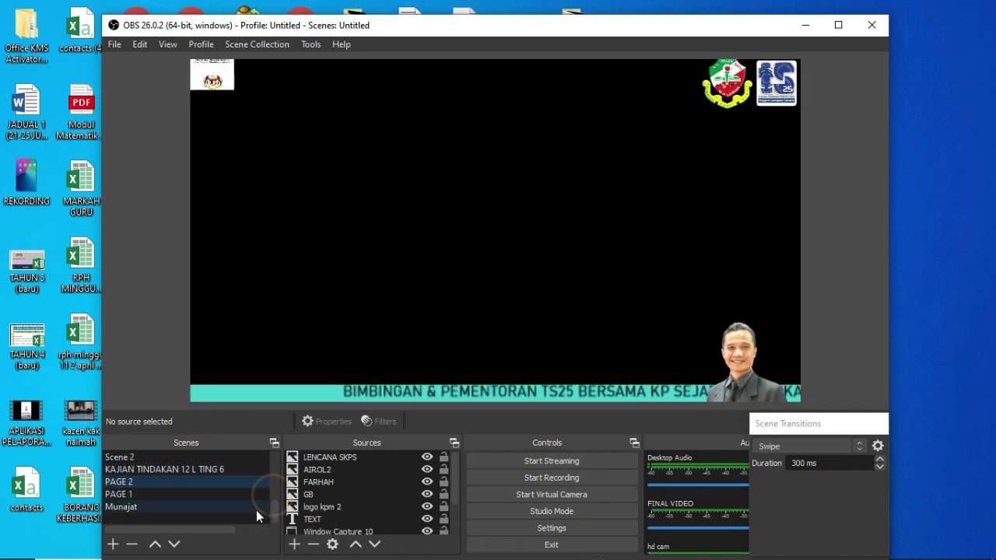
{"action": "left_click", "coordinate": [143, 494]}
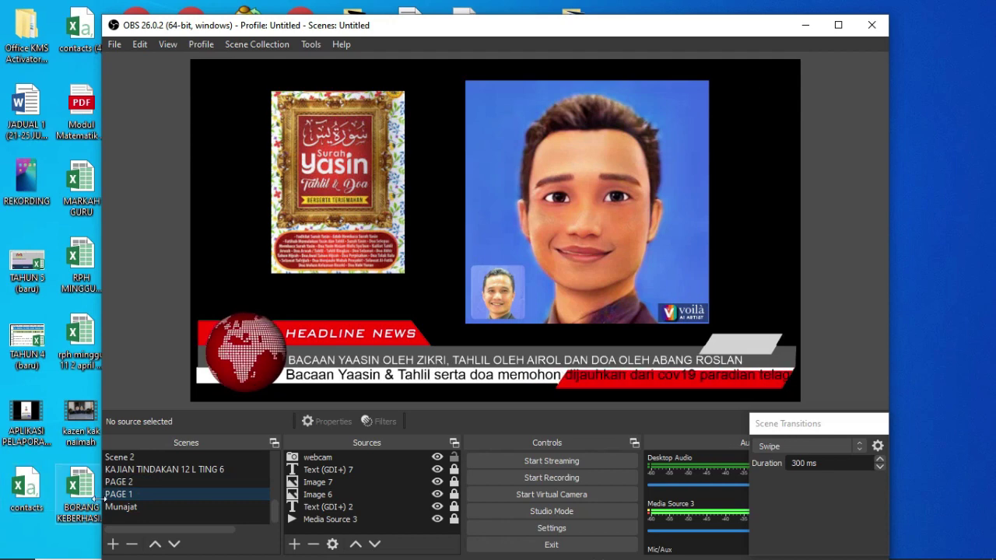
{"action": "left_click", "coordinate": [122, 508]}
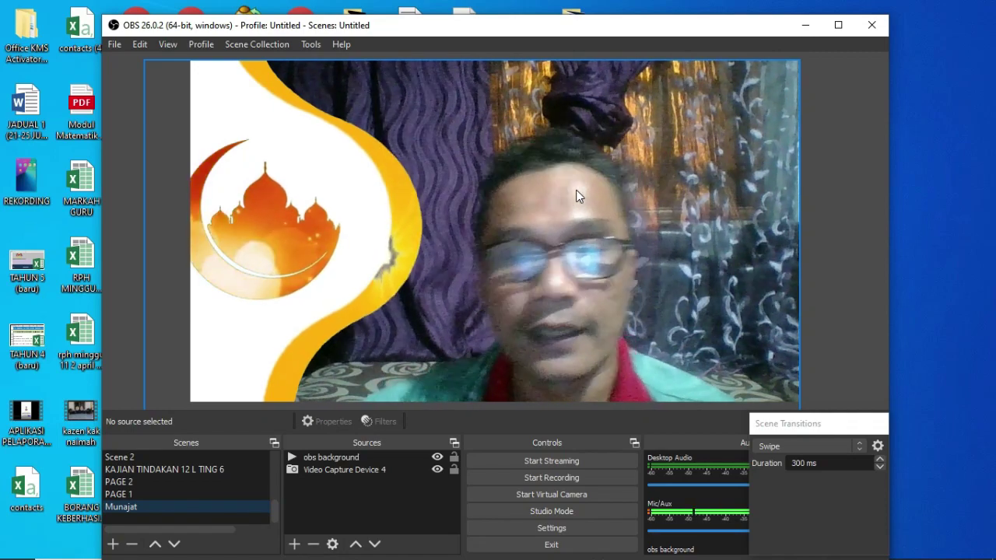
{"action": "left_click", "coordinate": [136, 494]}
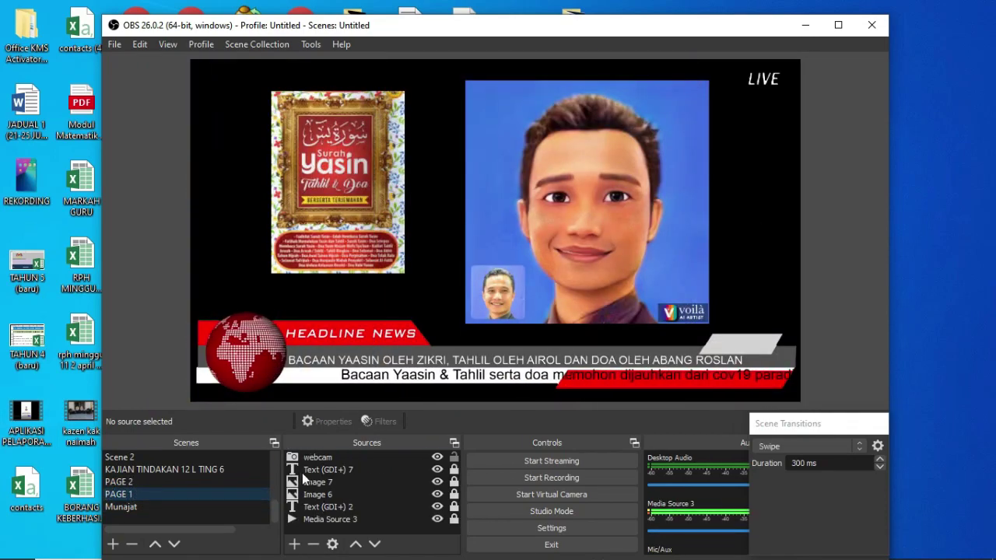
Step: Add a new scene named "intro.."
{"action": "mouse_move", "coordinate": [410, 28]}
{"action": "left_mouse_down"}
{"action": "mouse_move", "coordinate": [417, 10]}
{"action": "mouse_move", "coordinate": [410, 19]}
{"action": "left_mouse_up"}
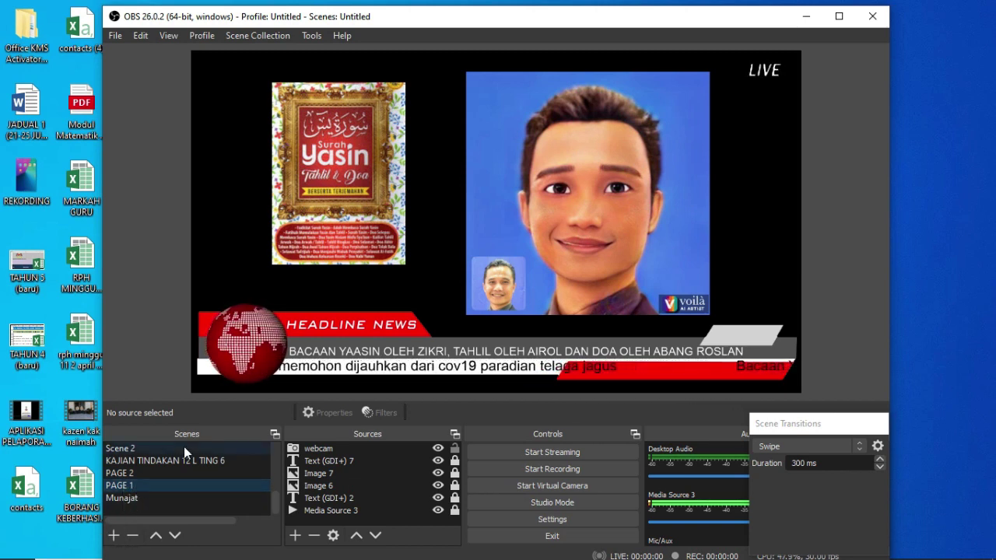
{"action": "right_click", "coordinate": [129, 484]}
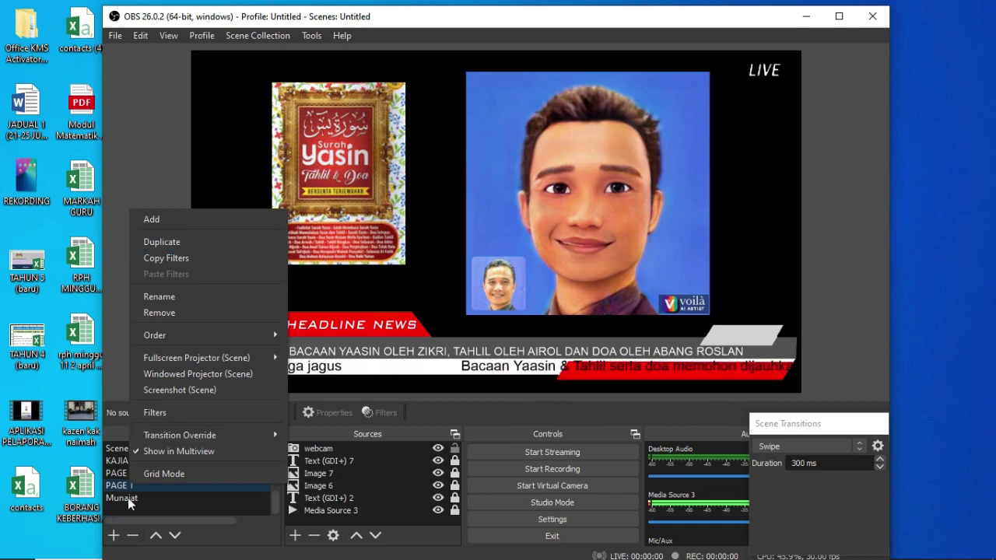
{"action": "left_click", "coordinate": [112, 537]}
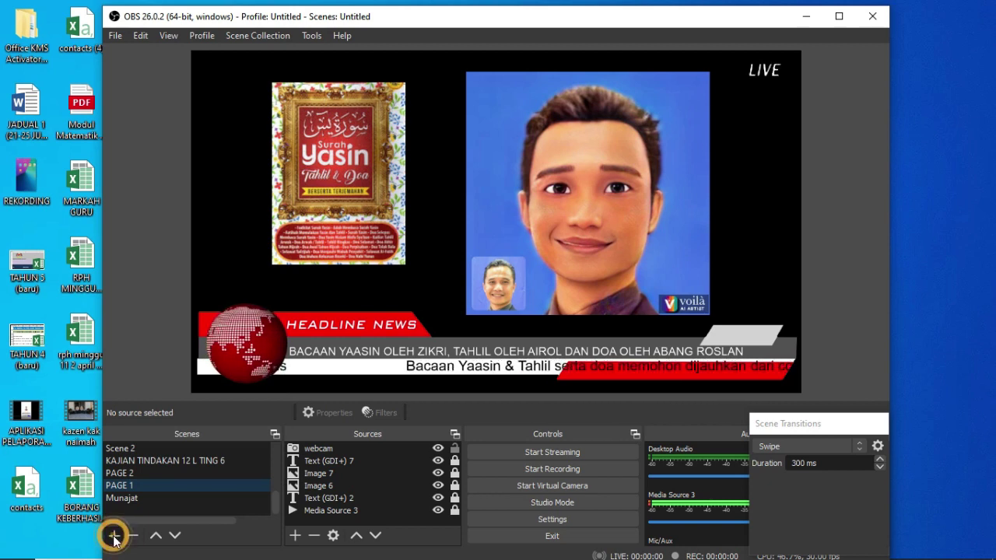
{"action": "left_click", "coordinate": [113, 537]}
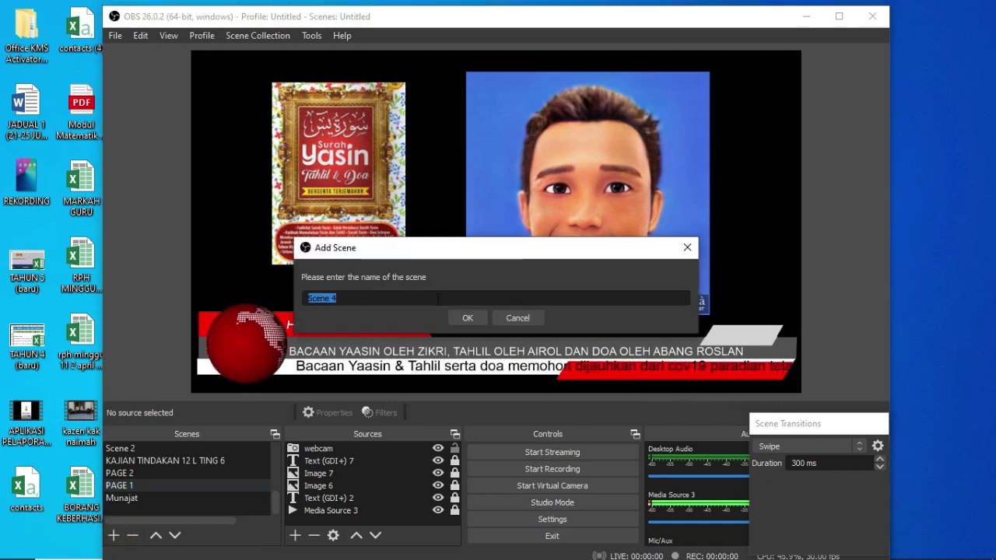
{"action": "type", "text": "intro"}
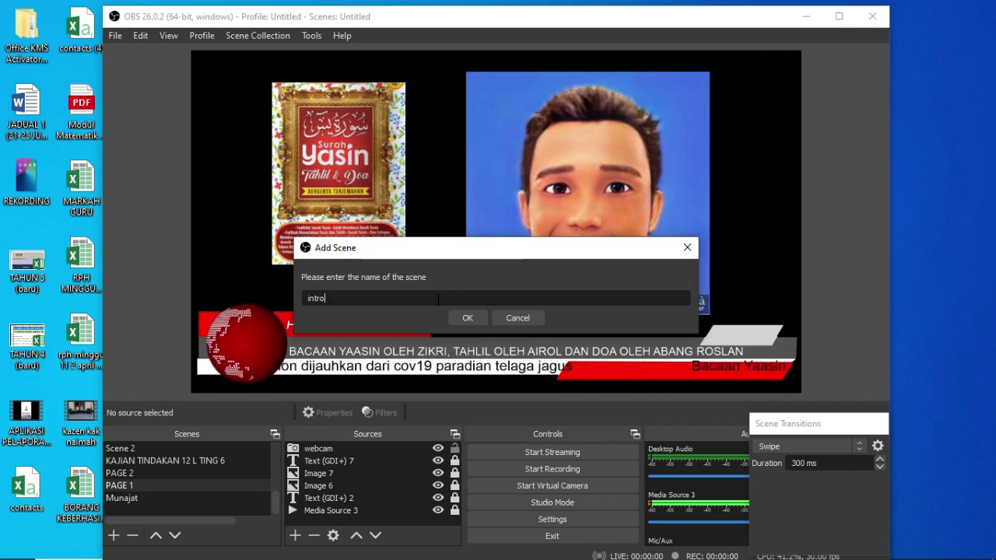
{"action": "type", "text": "."}
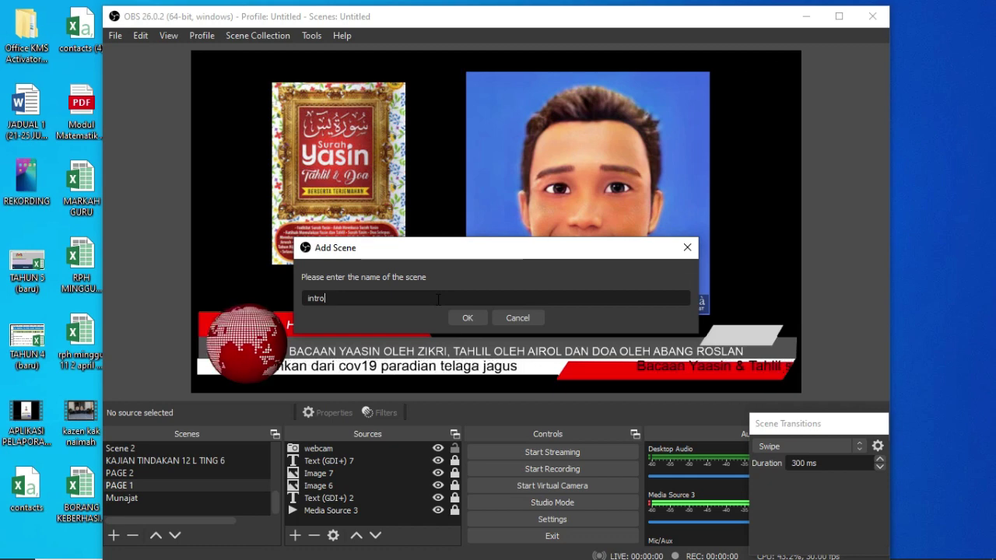
{"action": "type", "text": "."}
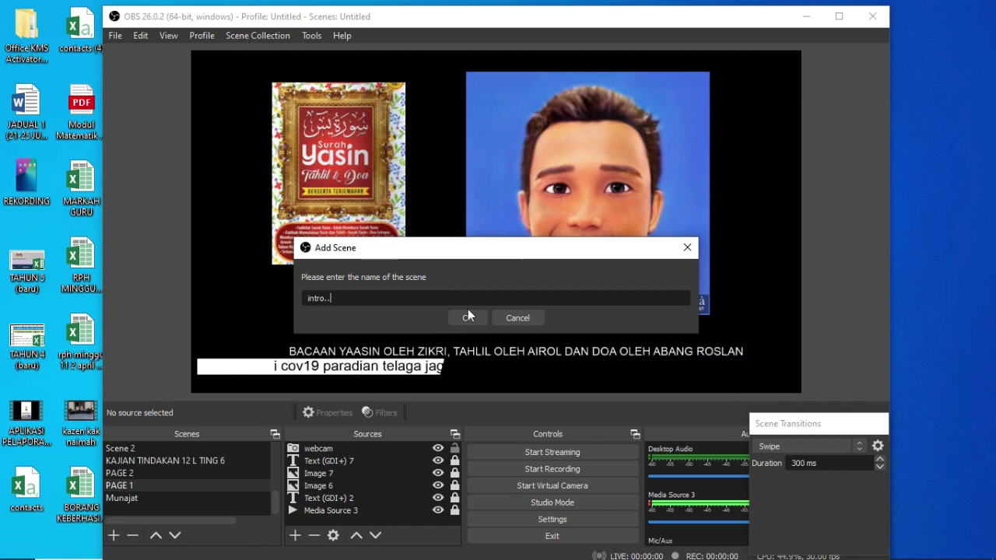
{"action": "left_click", "coordinate": [468, 319]}
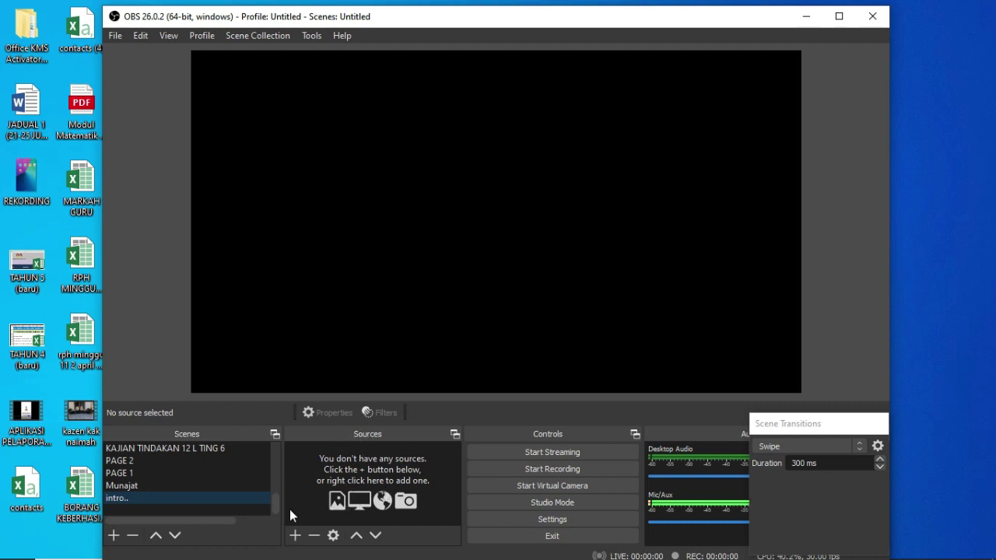
Step: Add a new Media Source named "background" to the intro scene
{"action": "left_click", "coordinate": [296, 535]}
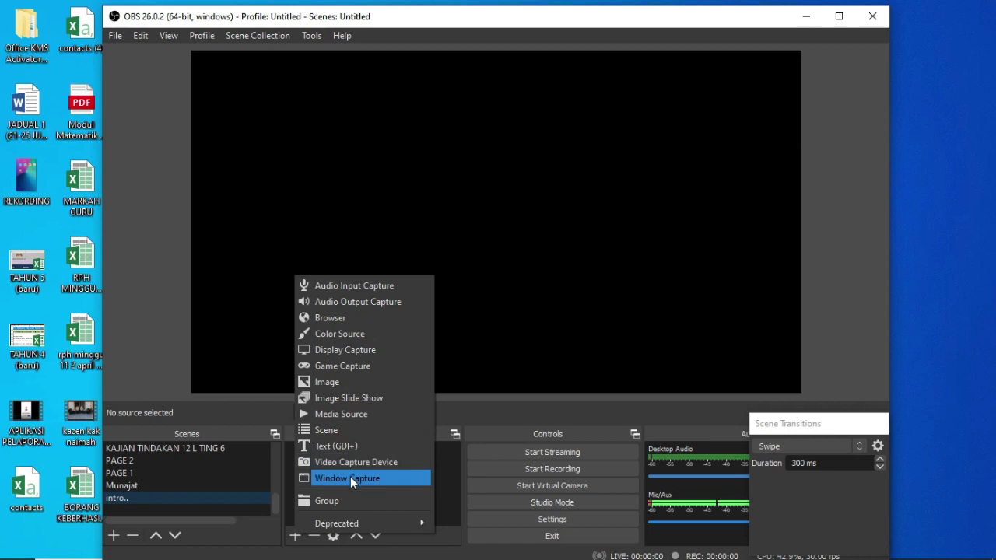
{"action": "left_click", "coordinate": [347, 414]}
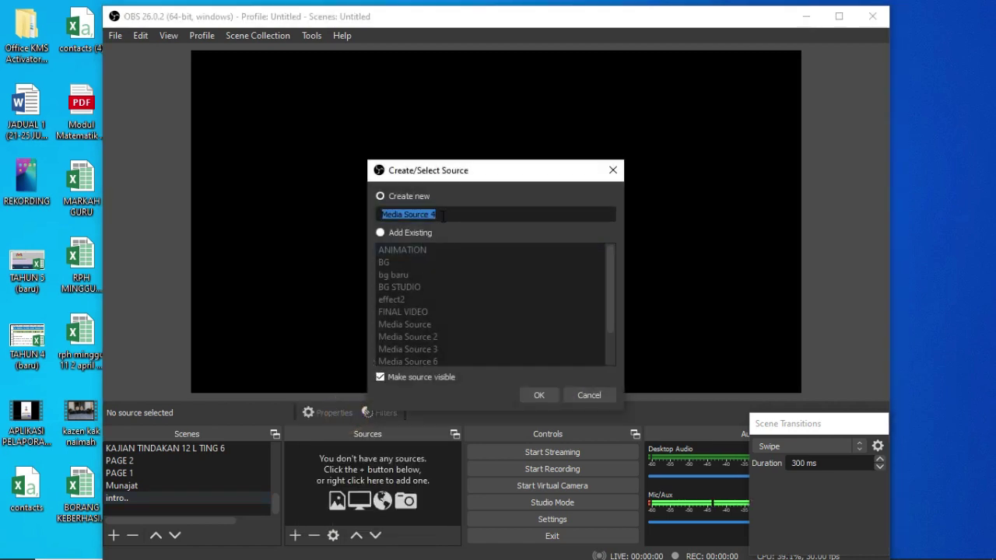
{"action": "type", "text": "background"}
{"action": "left_click", "coordinate": [542, 395]}
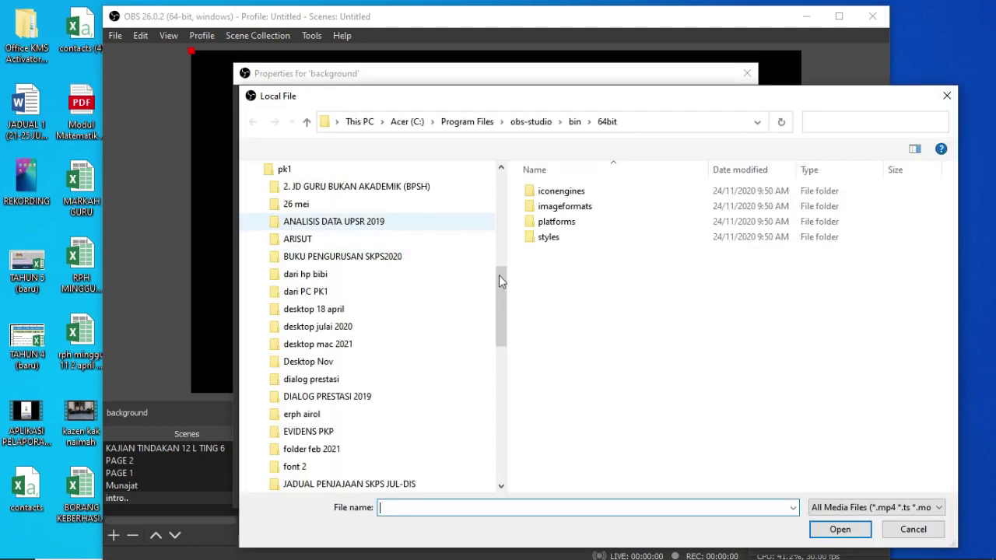
Step: Load the Green Screen Headline News video from the "koleksi untuk projek video" folder as the background source's local file
{"action": "left_click_drag", "start_coordinate": [499, 275], "coordinate": [502, 188]}
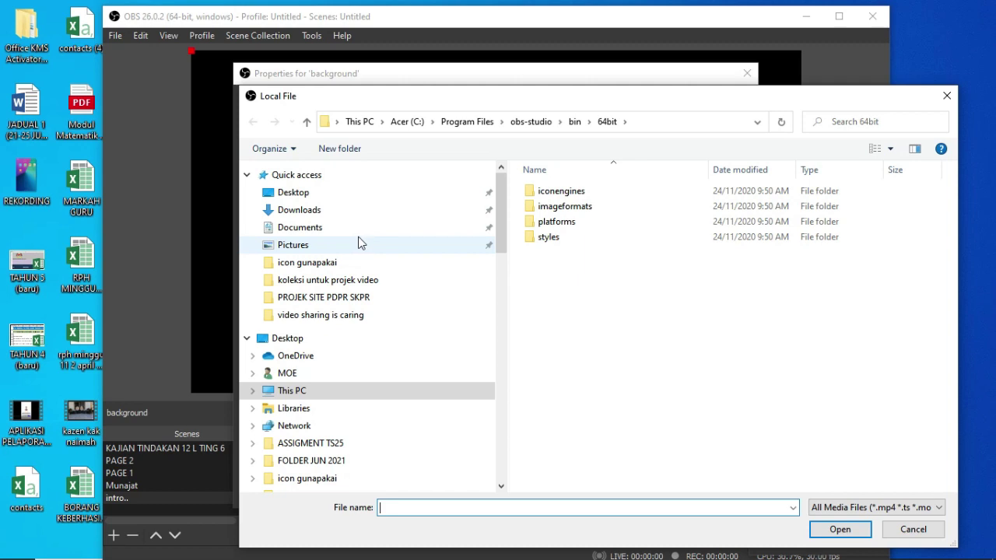
{"action": "left_click_drag", "start_coordinate": [506, 215], "coordinate": [513, 202]}
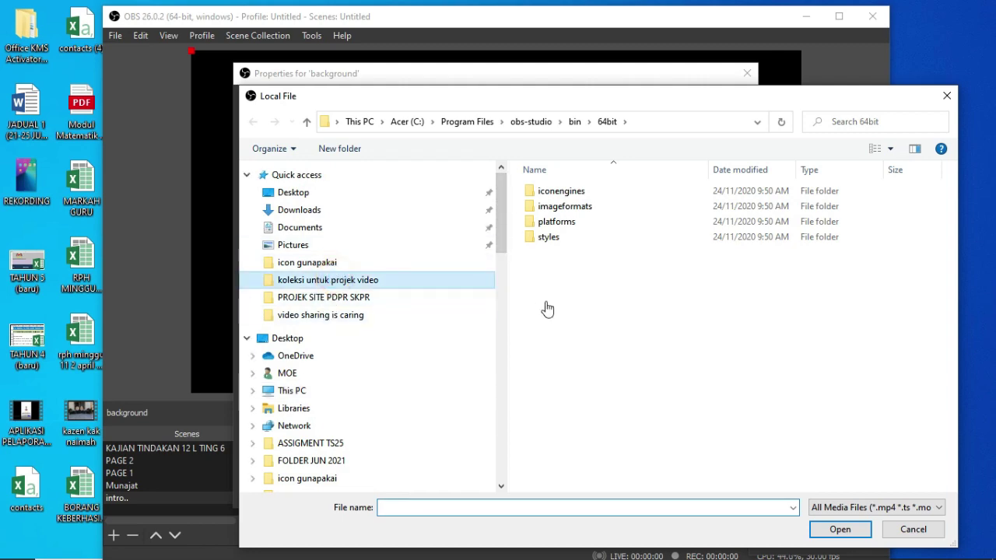
{"action": "scroll", "coordinate": [696, 374], "scroll_direction": "down", "scroll_amount": 3}
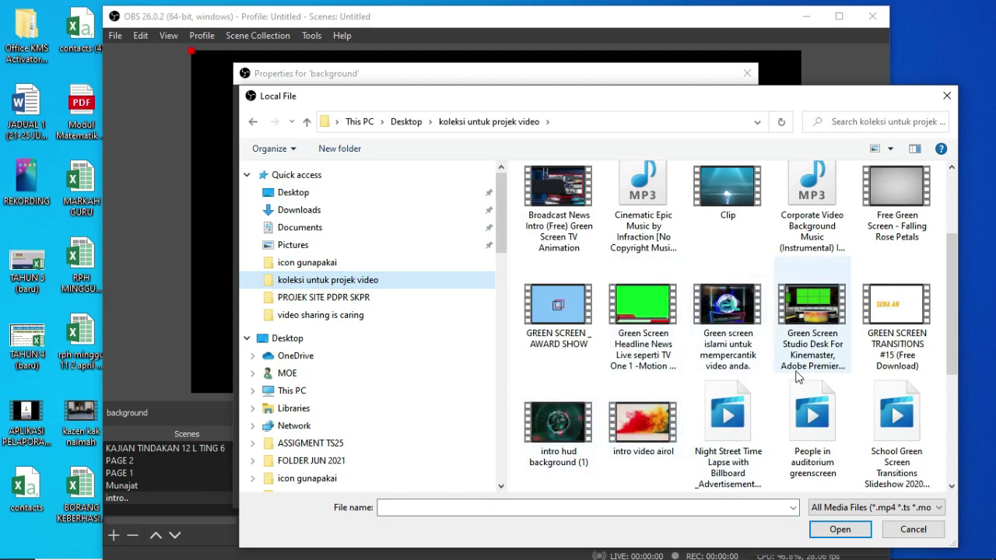
{"action": "double_click", "coordinate": [643, 319]}
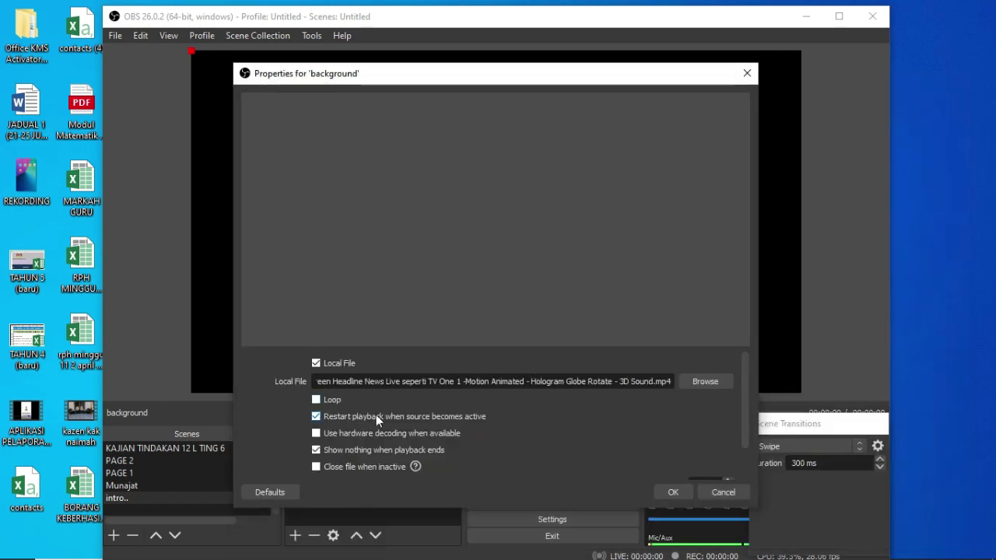
Step: Enable Loop, disable "Restart playback when source becomes active" and "Show nothing when playback ends", and accept the background source's properties
{"action": "left_click", "coordinate": [317, 416]}
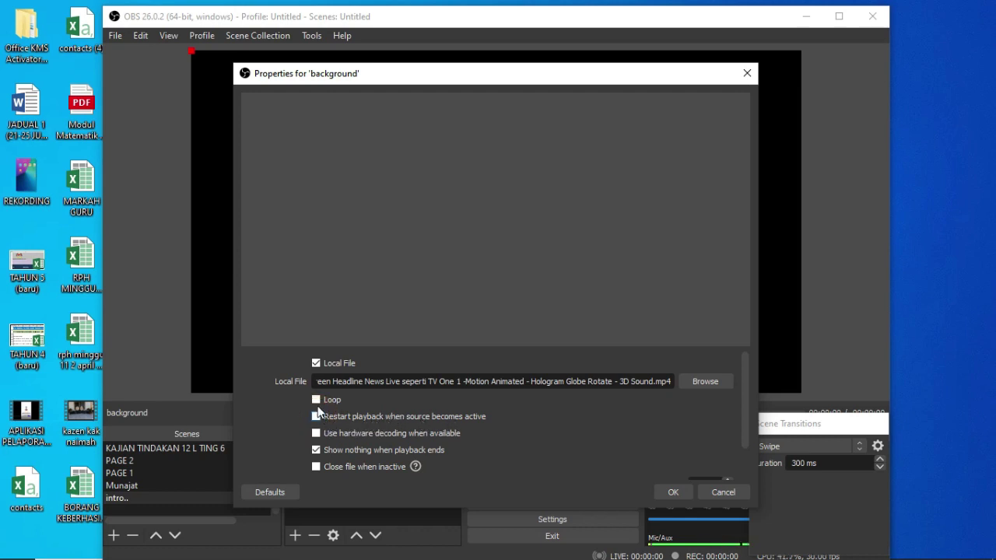
{"action": "left_click", "coordinate": [316, 400]}
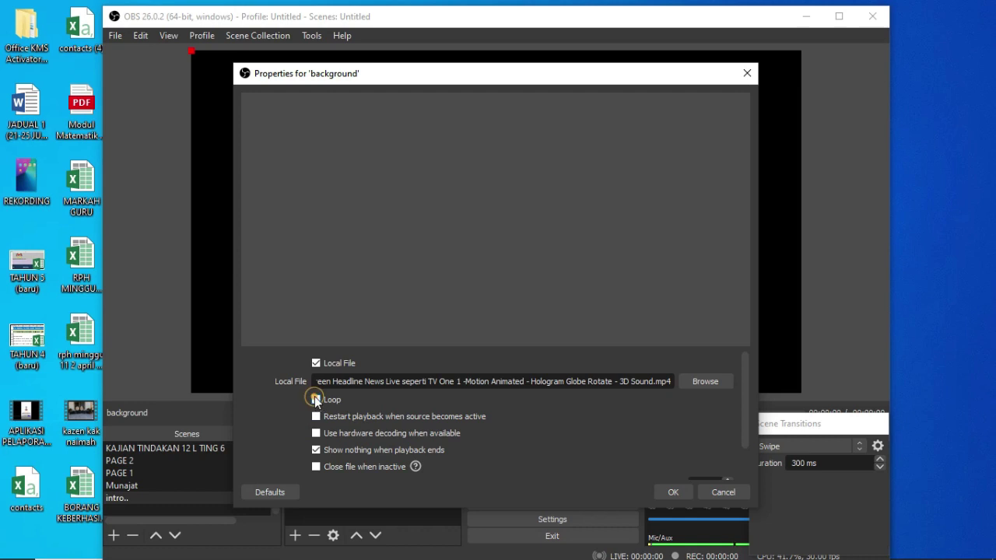
{"action": "left_click", "coordinate": [316, 450]}
{"action": "left_click", "coordinate": [670, 492]}
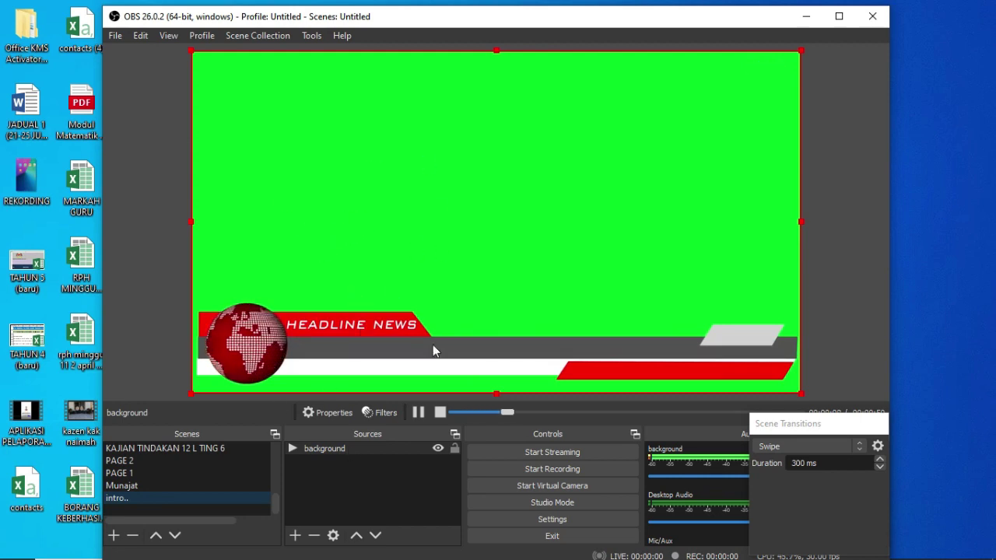
Step: View the filters window of the background source and close it without adding a filter
{"action": "left_click", "coordinate": [383, 413]}
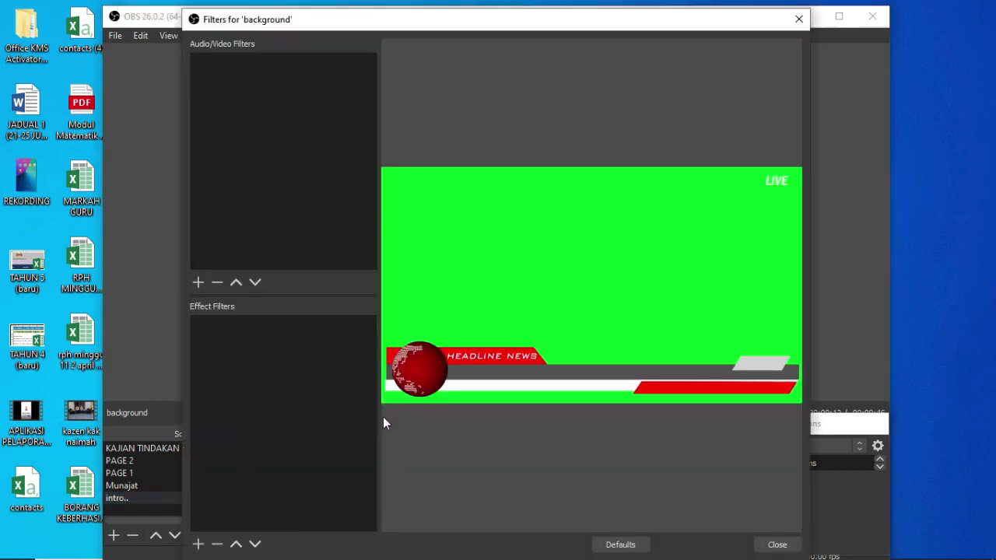
{"action": "left_click", "coordinate": [776, 545]}
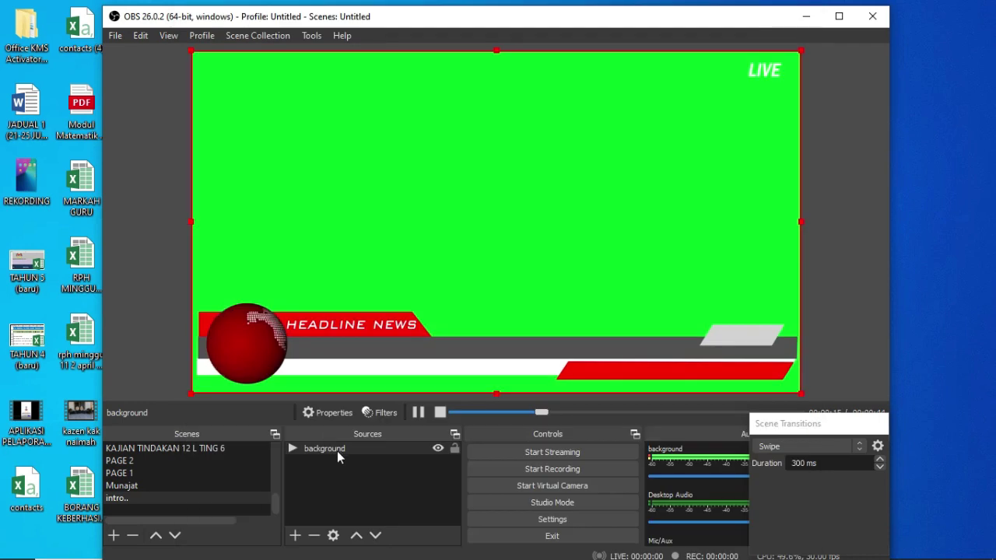
{"action": "right_click", "coordinate": [338, 453]}
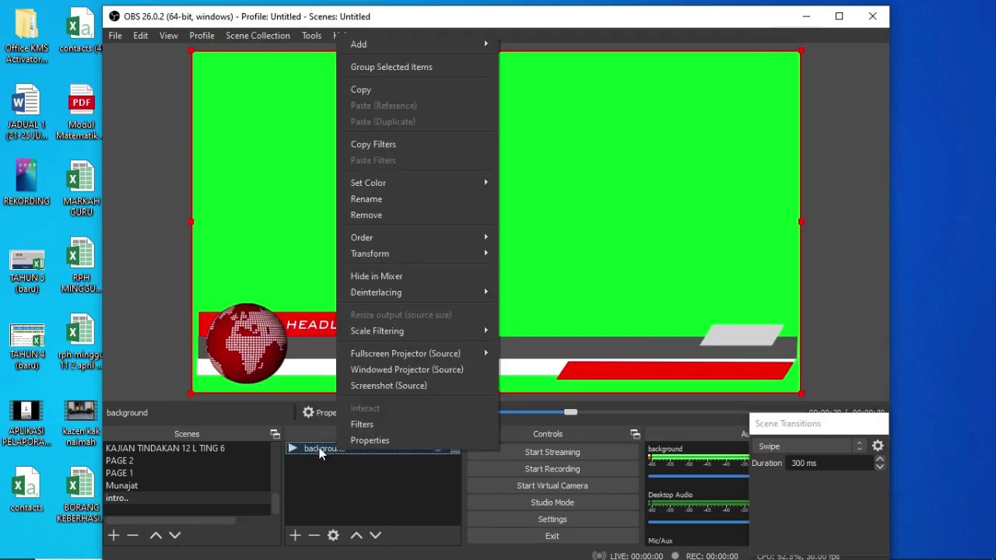
{"action": "left_click", "coordinate": [362, 427]}
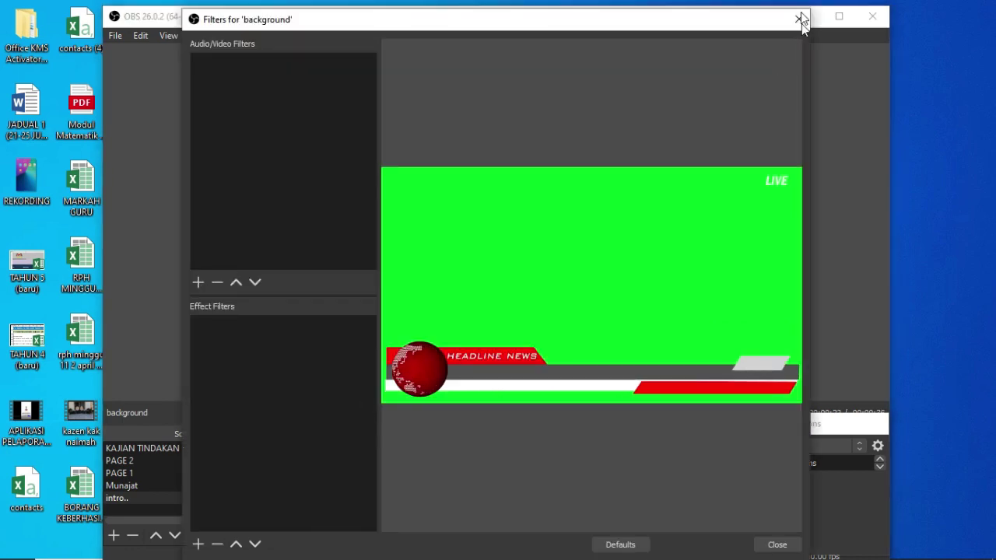
{"action": "left_click", "coordinate": [798, 26]}
Step: Add a Chroma Key effect filter with the default name and green key color to the background source
{"action": "left_click", "coordinate": [366, 413]}
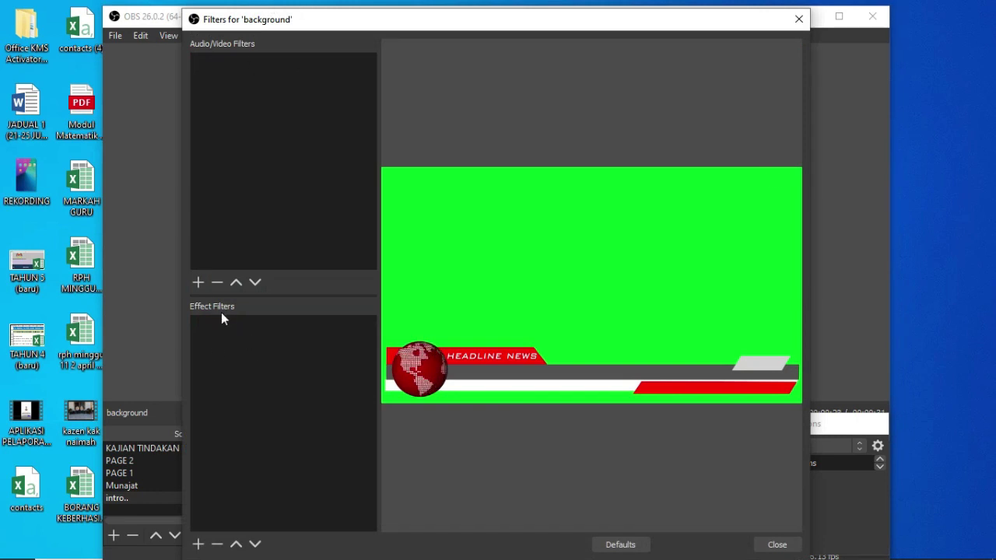
{"action": "left_click", "coordinate": [197, 545]}
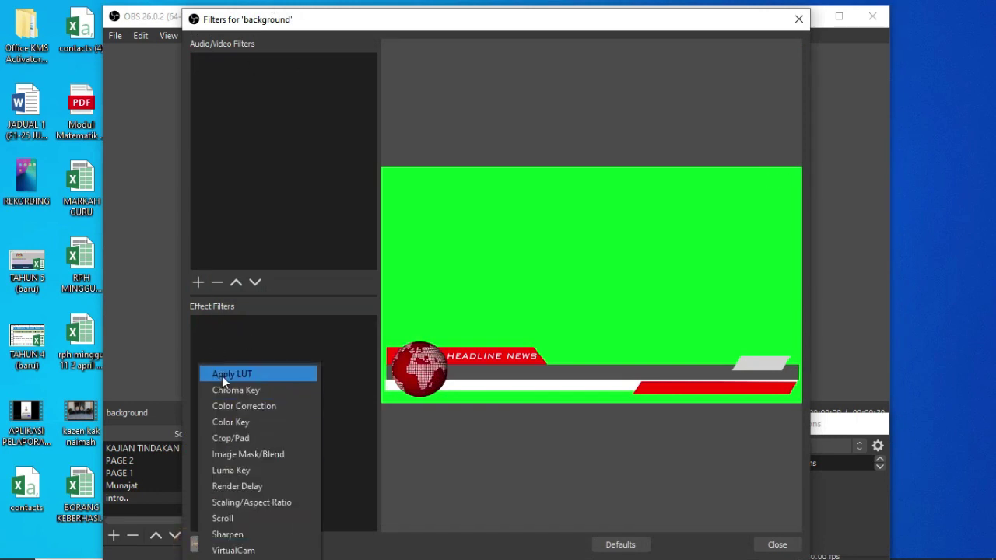
{"action": "left_click", "coordinate": [243, 390]}
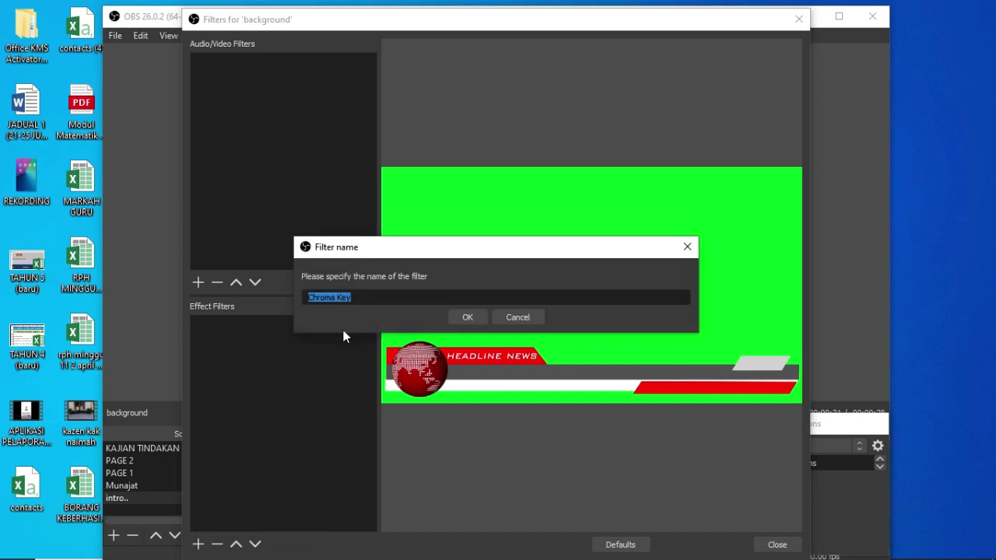
{"action": "left_click", "coordinate": [468, 320]}
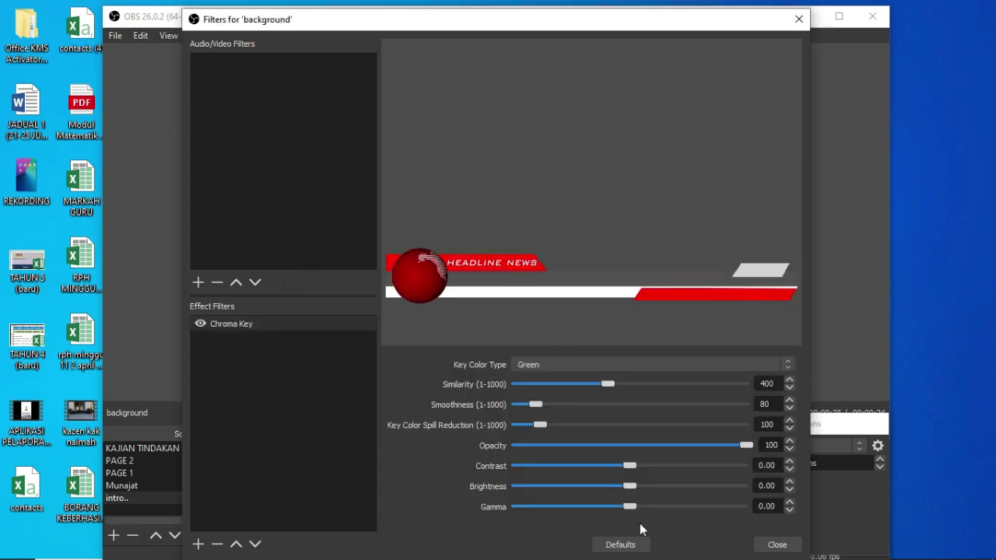
{"action": "left_click", "coordinate": [778, 545]}
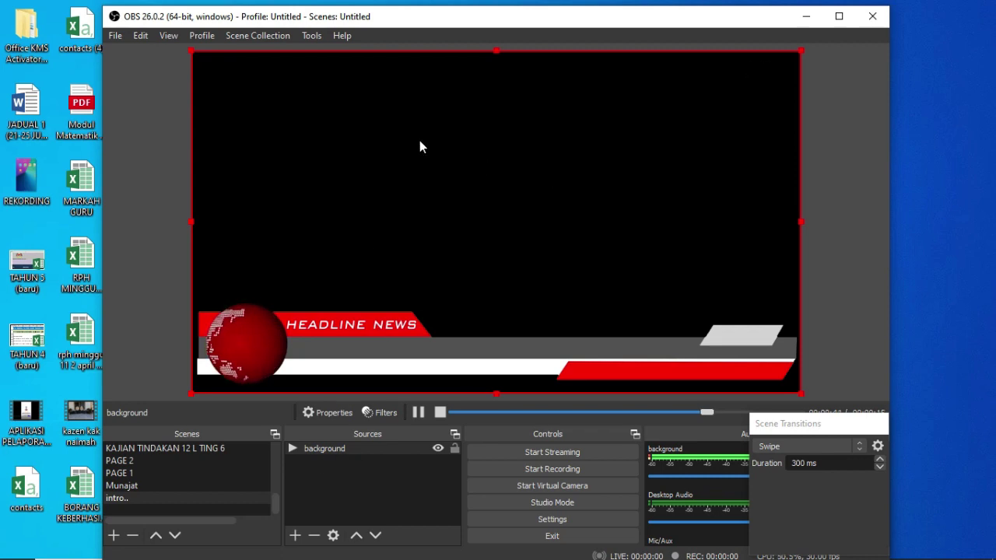
Step: Remove the Text (GDI+) 8 source from the intro scene and add a new Text (GDI+) source with the default name
{"action": "left_click", "coordinate": [376, 484]}
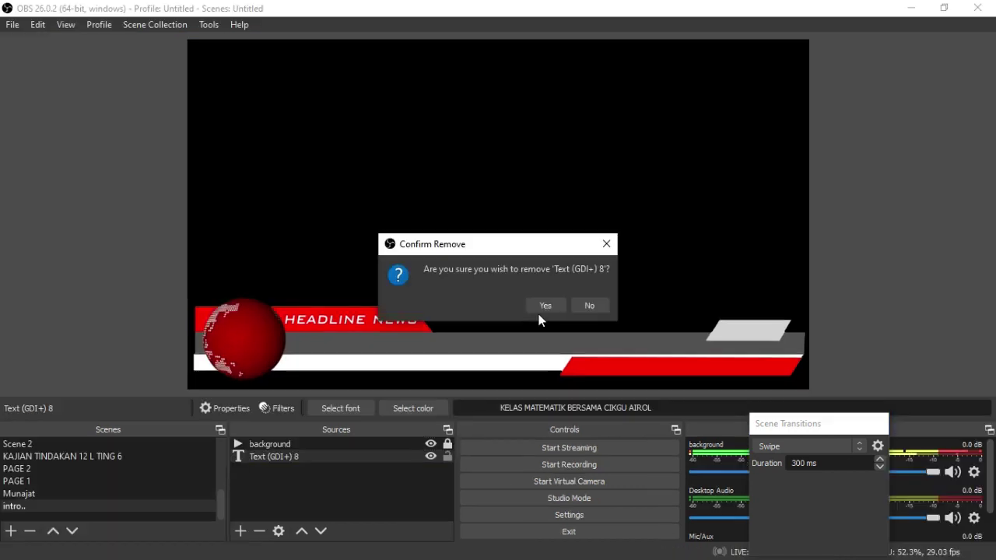
{"action": "left_click", "coordinate": [544, 305]}
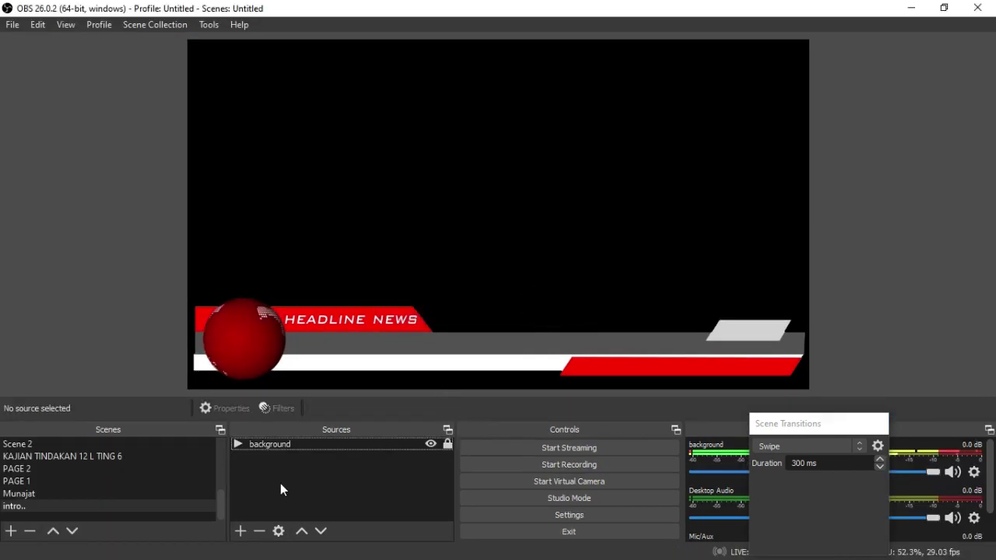
{"action": "left_click", "coordinate": [241, 531]}
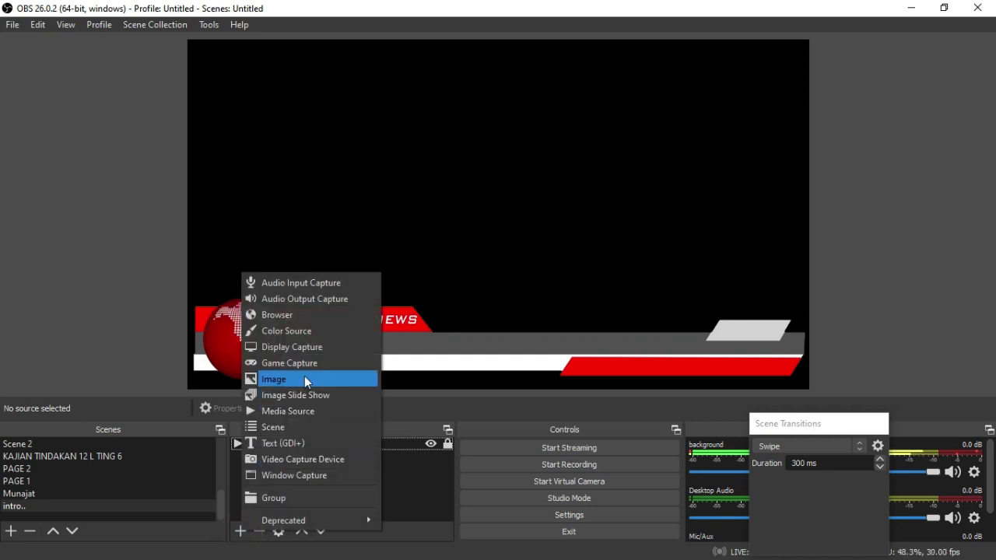
{"action": "left_click", "coordinate": [302, 444]}
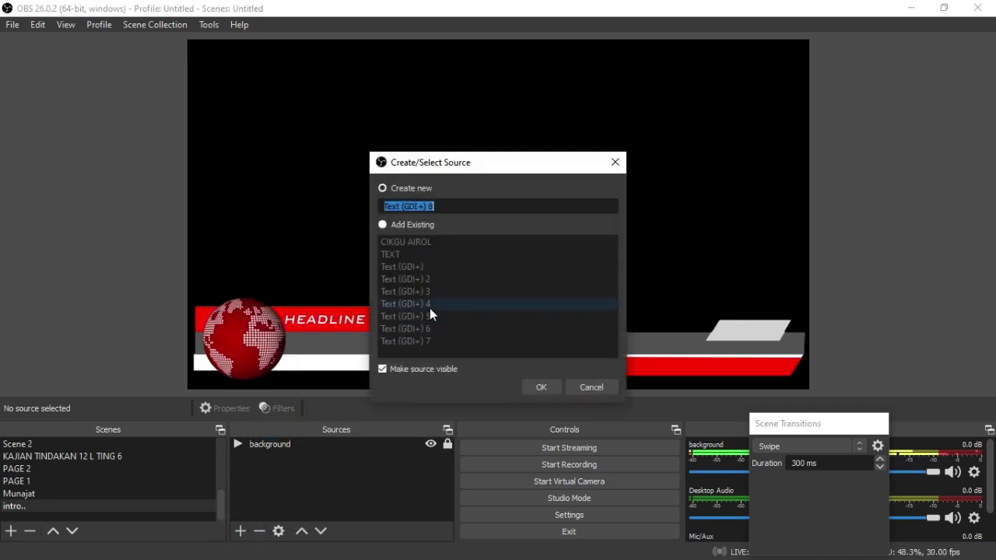
{"action": "left_click", "coordinate": [537, 385]}
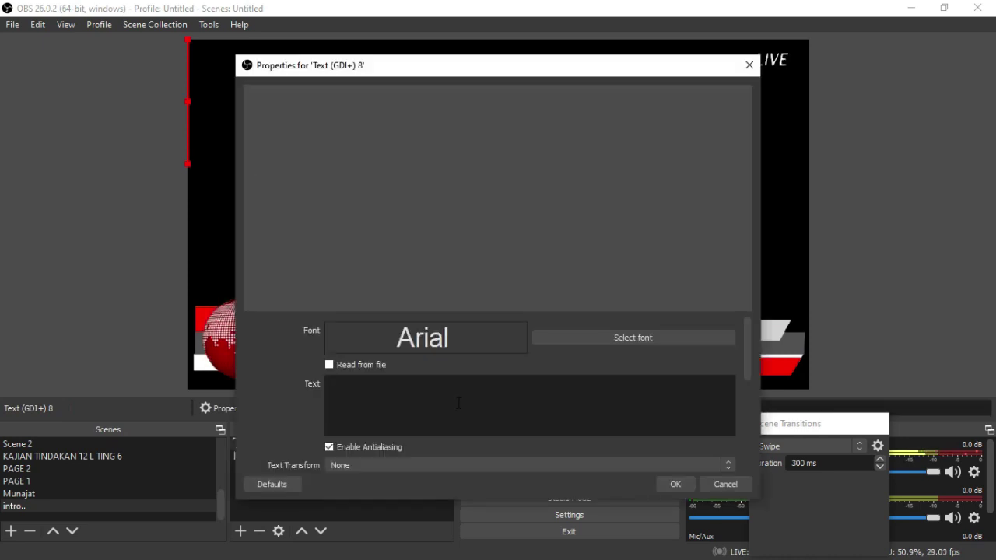
Step: Enter KELAS as the text of the new text source
{"action": "left_click", "coordinate": [444, 393]}
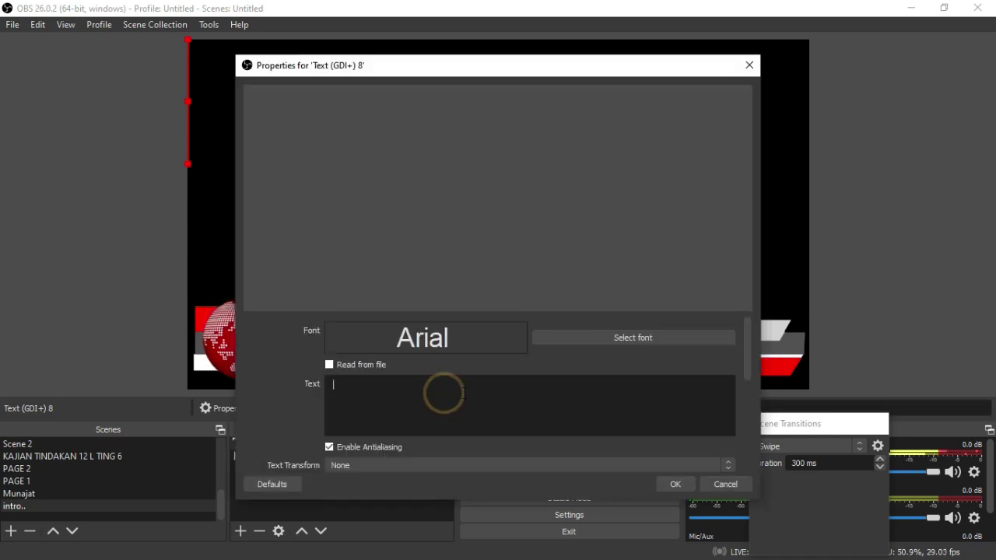
{"action": "type", "text": "KELASS"}
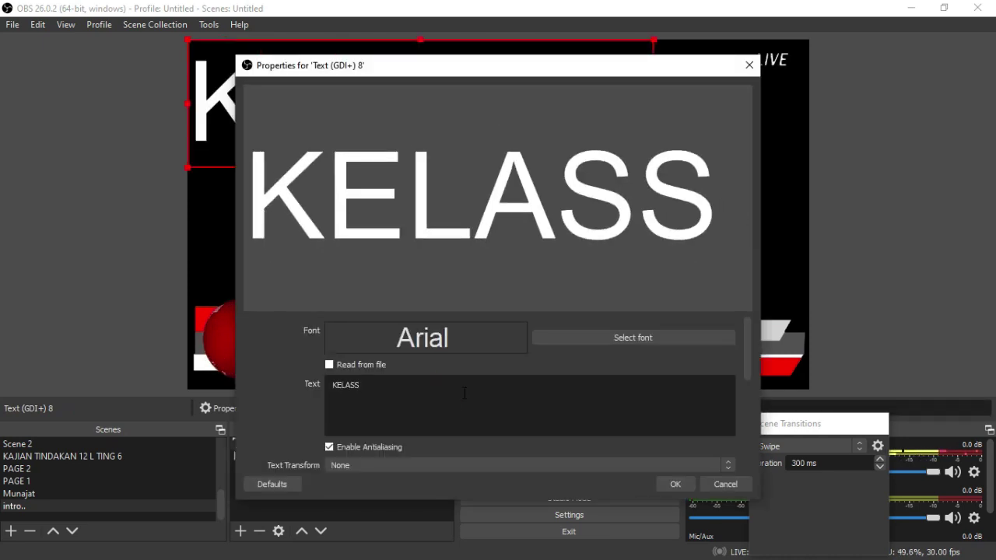
{"action": "key", "text": "BackSpace"}
{"action": "key", "text": "BackSpace"}
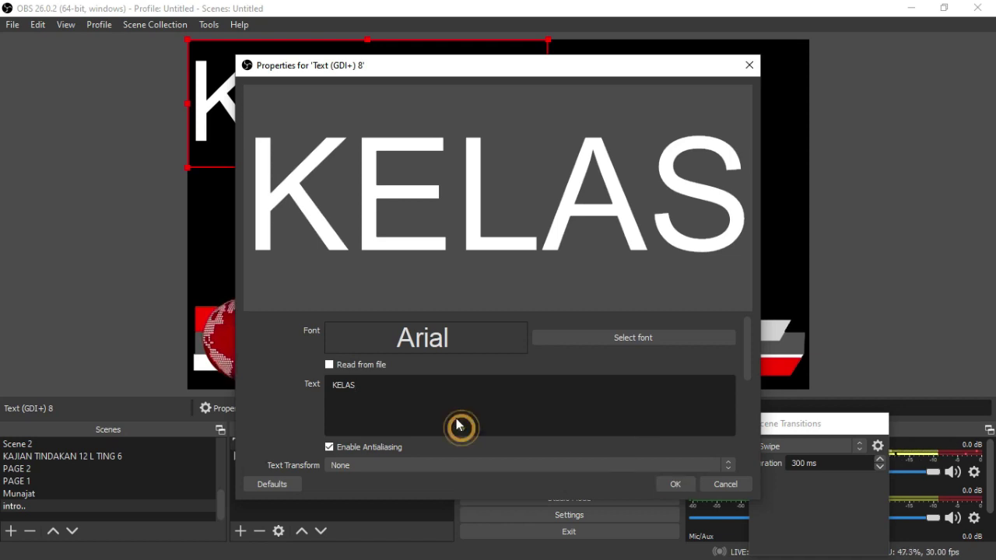
Step: Set the font of the KELAS text to Arial Regular at size 72
{"action": "scroll", "coordinate": [456, 424], "scroll_direction": "down", "scroll_amount": 2}
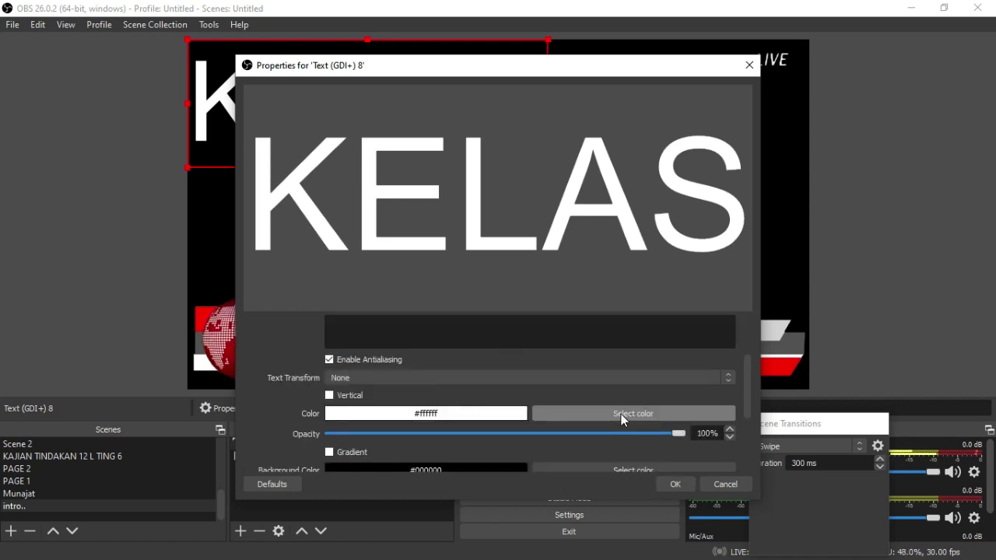
{"action": "scroll", "coordinate": [516, 358], "scroll_direction": "up", "scroll_amount": 2}
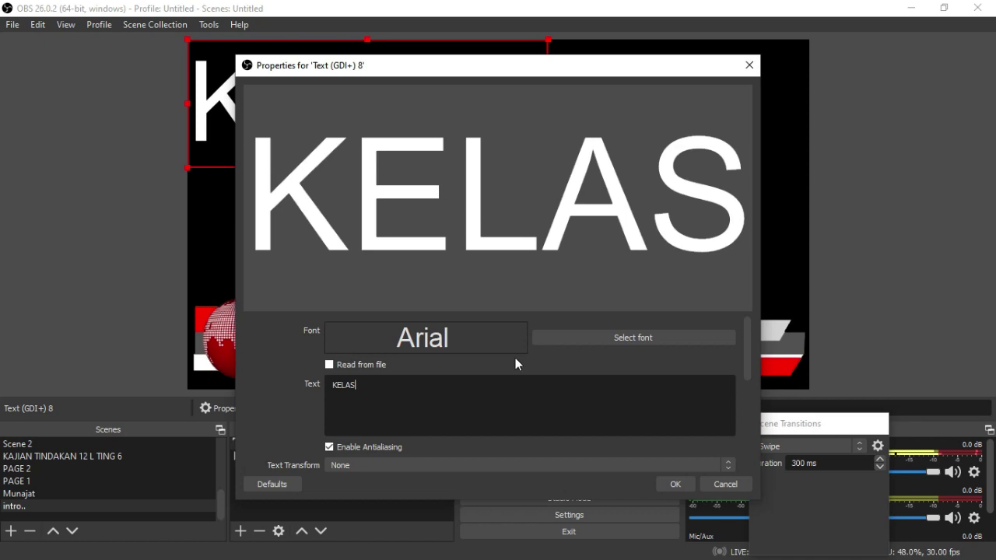
{"action": "left_click", "coordinate": [616, 343]}
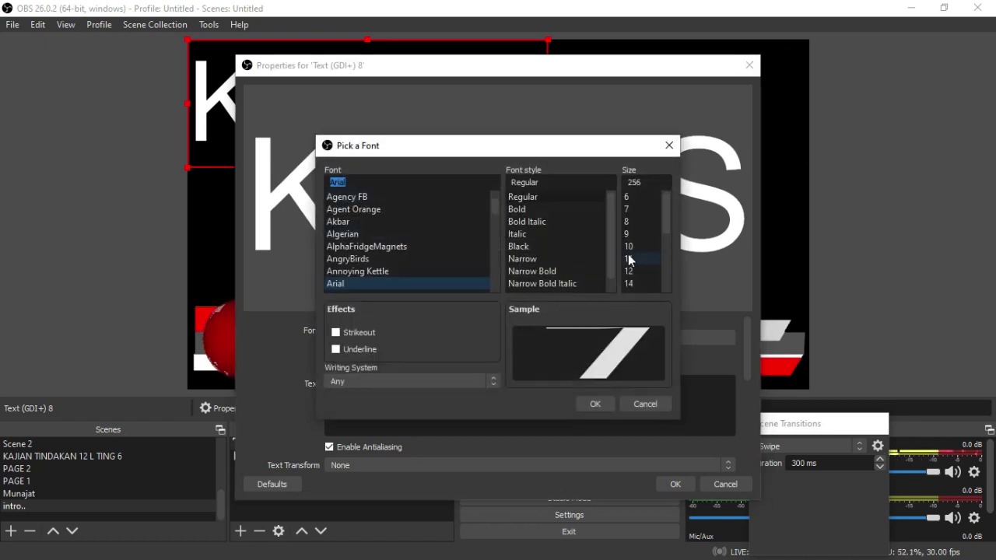
{"action": "scroll", "coordinate": [646, 257], "scroll_direction": "down", "scroll_amount": 2}
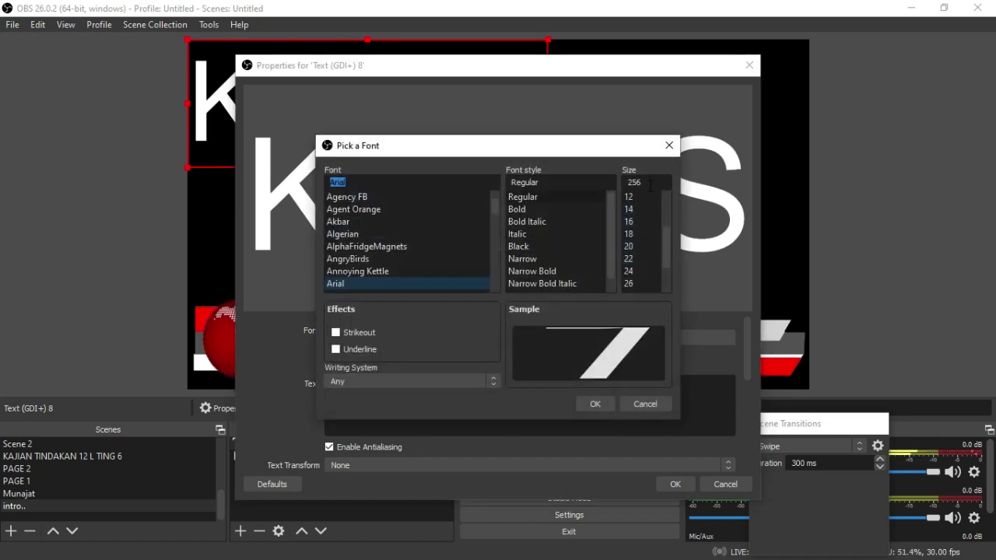
{"action": "left_click", "coordinate": [632, 284]}
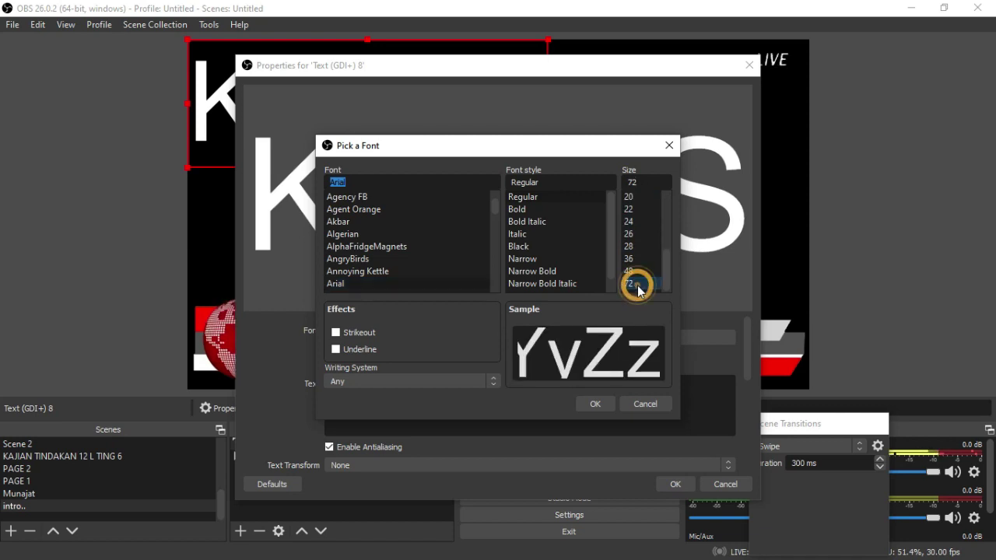
{"action": "left_click", "coordinate": [595, 410]}
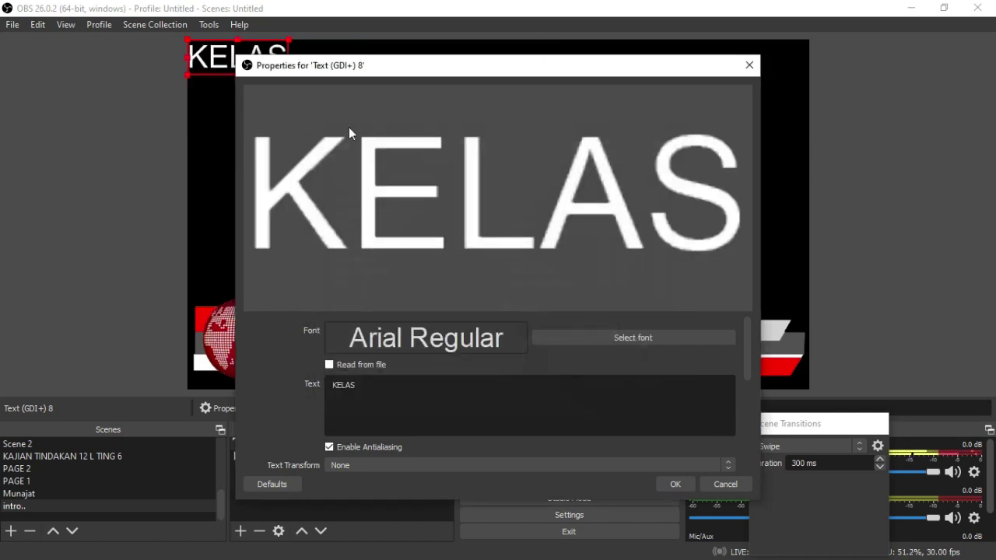
Step: Set the background color of the KELAS text to pink #ffaaff
{"action": "scroll", "coordinate": [476, 419], "scroll_direction": "down", "scroll_amount": 3}
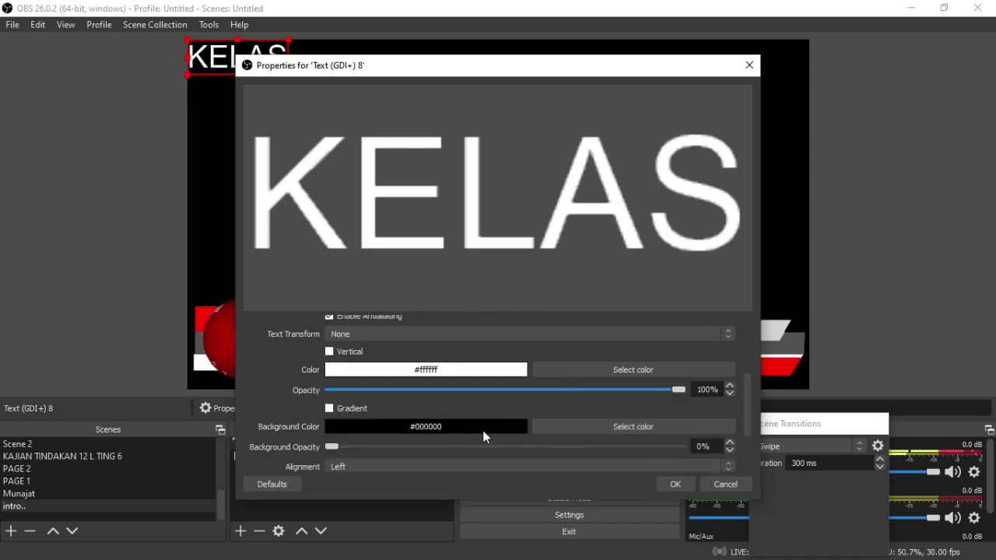
{"action": "left_click", "coordinate": [589, 427]}
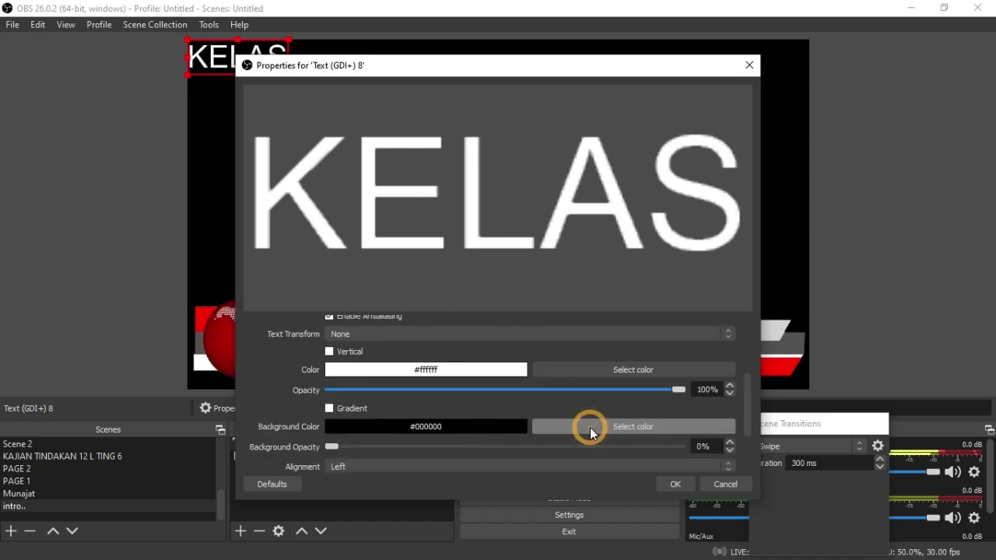
{"action": "left_click", "coordinate": [429, 263]}
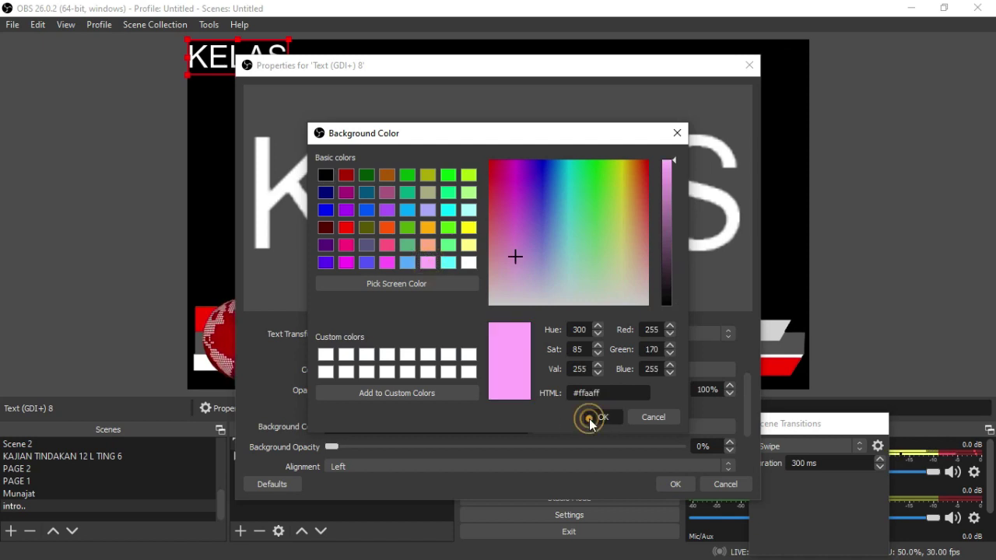
{"action": "left_click", "coordinate": [590, 421]}
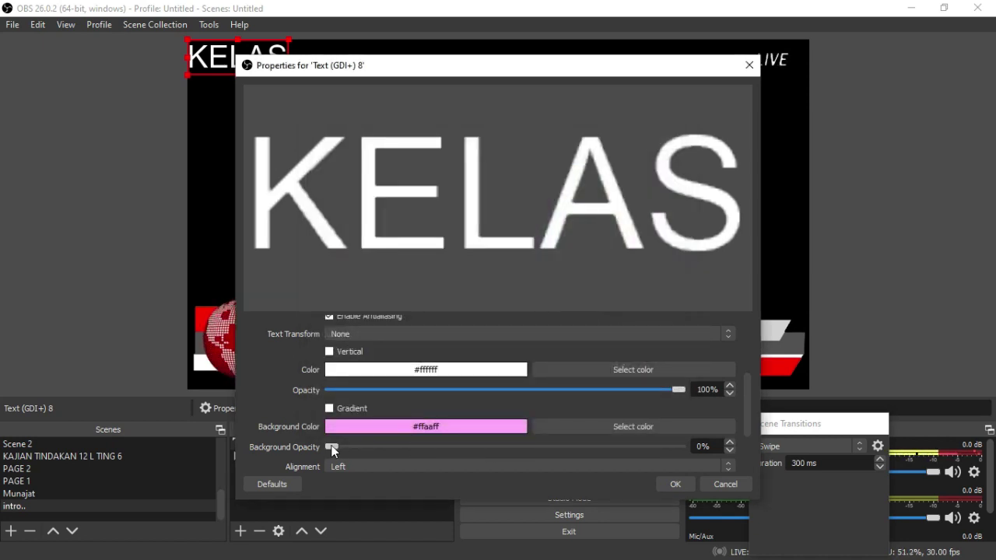
Step: Try a higher background opacity on the KELAS text, move the properties window aside, and return the opacity to 0%
{"action": "left_click_drag", "start_coordinate": [333, 449], "coordinate": [600, 453]}
{"action": "left_click_drag", "start_coordinate": [559, 70], "coordinate": [571, 150]}
{"action": "left_click_drag", "start_coordinate": [612, 528], "coordinate": [313, 518]}
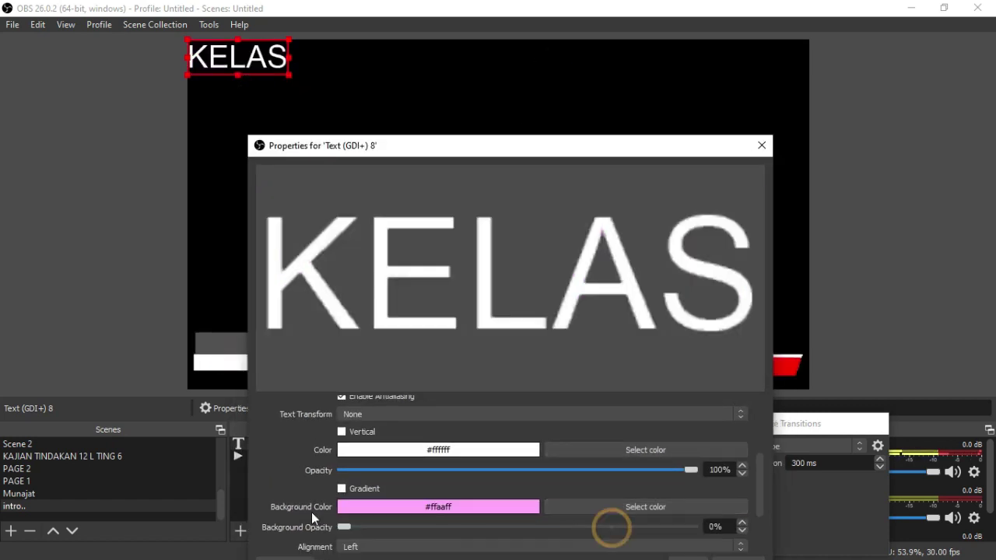
Step: Accept the KELAS text properties and move the text onto the gray bar below HEADLINE NEWS
{"action": "left_click", "coordinate": [760, 147]}
{"action": "left_click", "coordinate": [593, 387]}
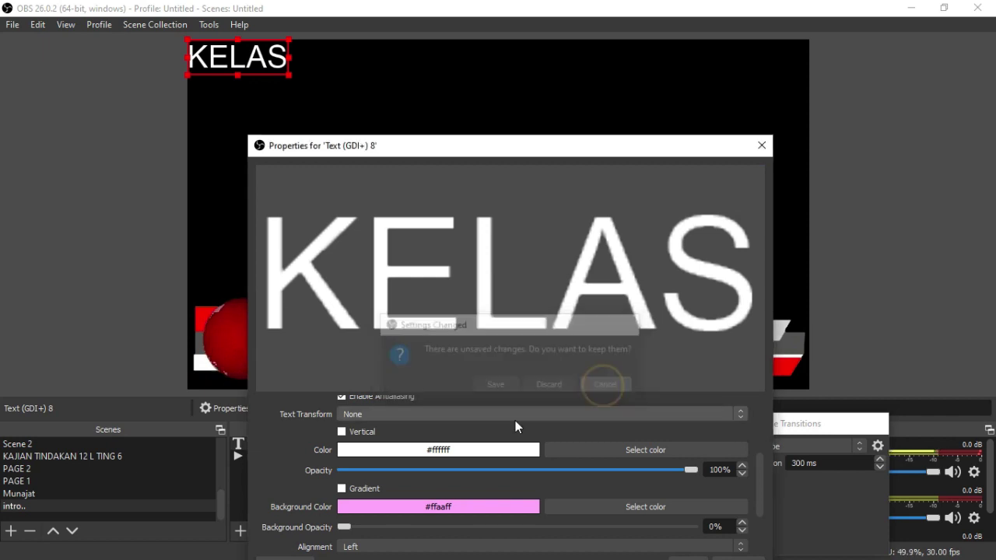
{"action": "scroll", "coordinate": [582, 414], "scroll_direction": "down", "scroll_amount": 3}
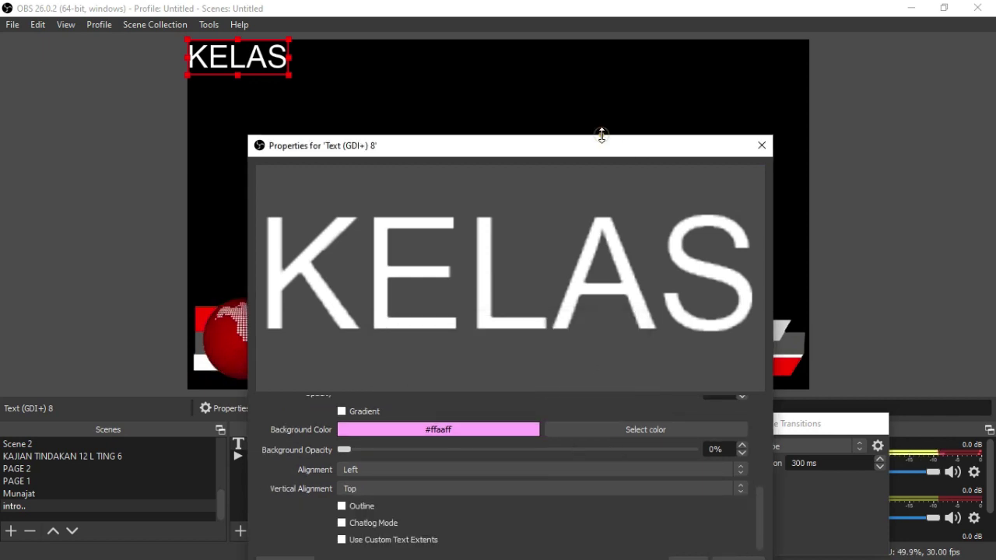
{"action": "left_click_drag", "start_coordinate": [602, 135], "coordinate": [489, 16]}
{"action": "left_click", "coordinate": [611, 523]}
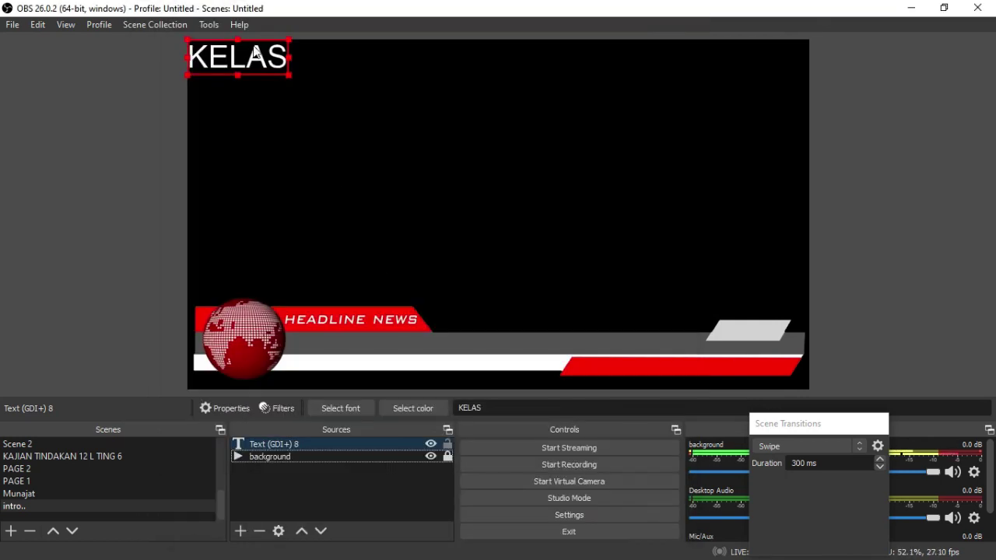
{"action": "left_click_drag", "start_coordinate": [257, 54], "coordinate": [391, 358]}
{"action": "left_click", "coordinate": [420, 393]}
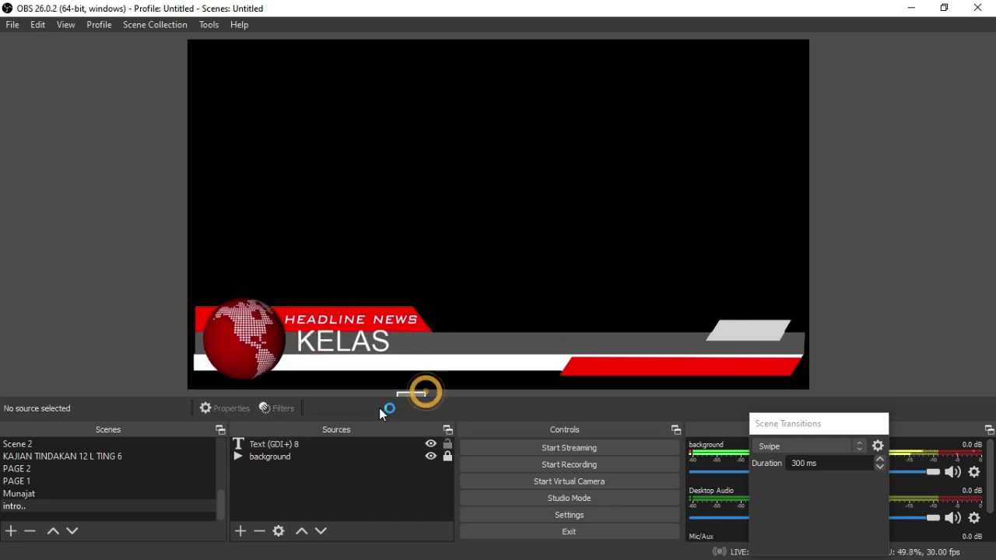
Step: Reduce the KELAS text's font size to 36 and reposition it within the gray bar
{"action": "left_click", "coordinate": [348, 345]}
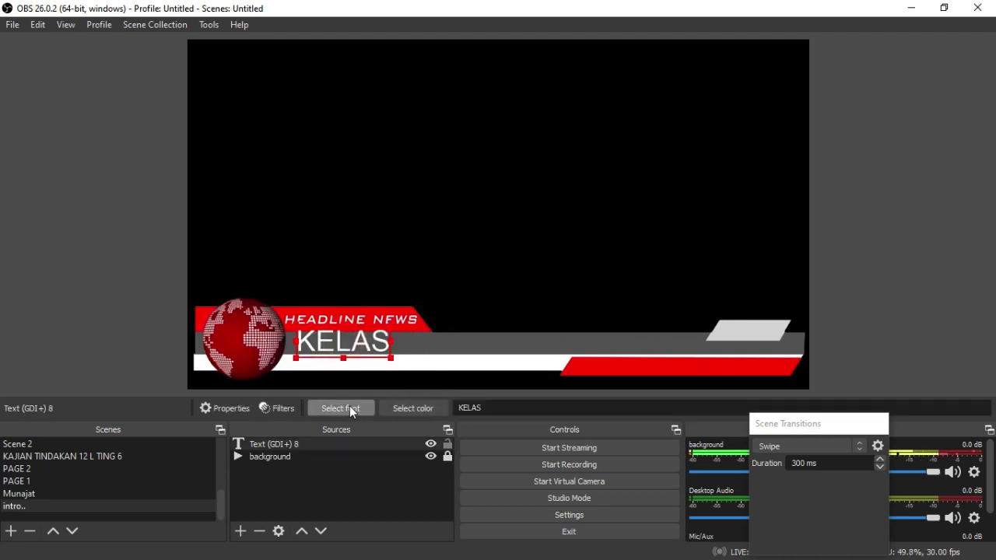
{"action": "left_click", "coordinate": [350, 406]}
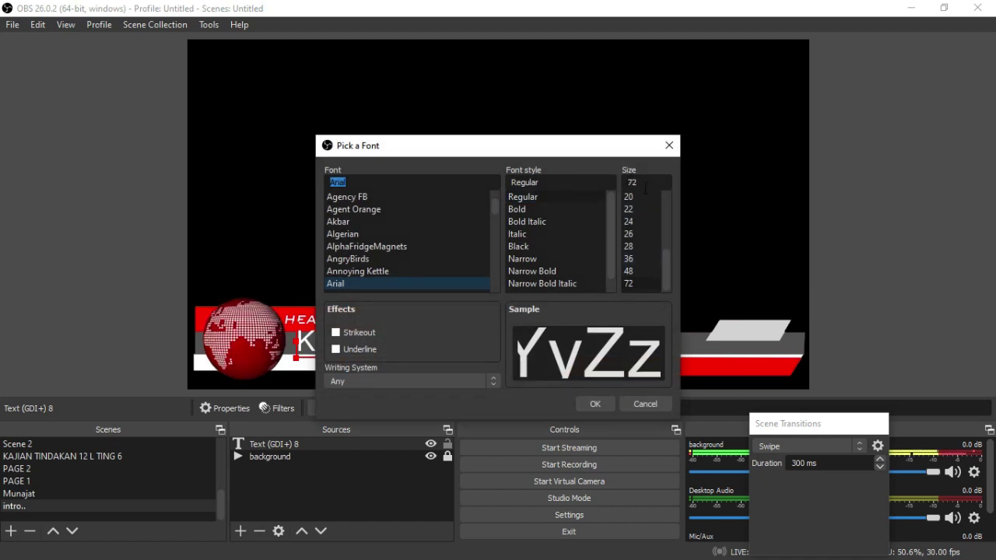
{"action": "left_click", "coordinate": [630, 259]}
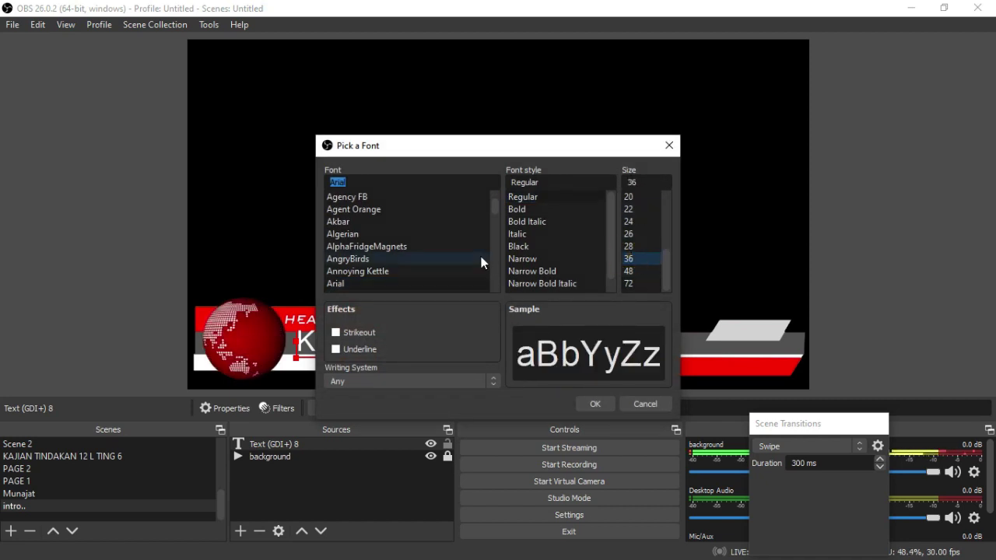
{"action": "left_click", "coordinate": [596, 404]}
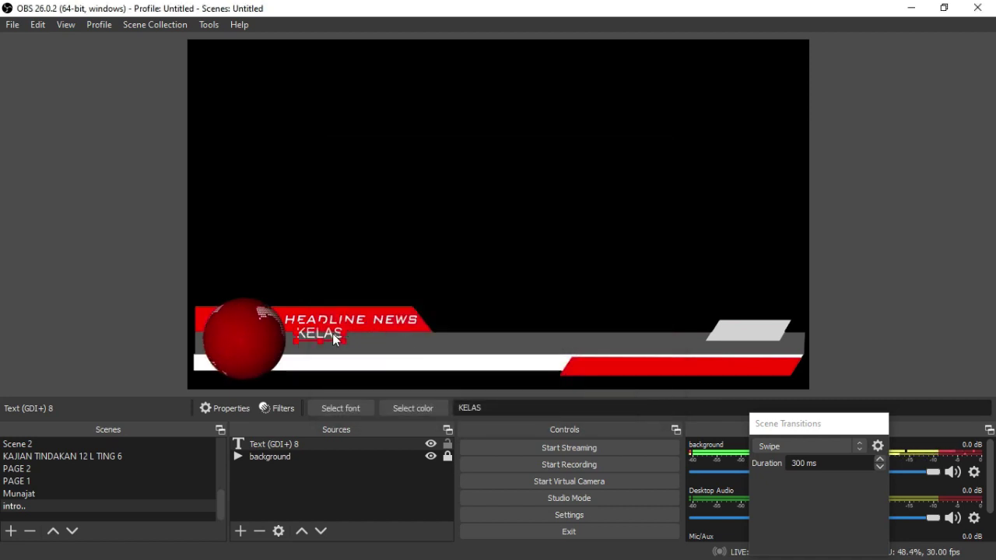
{"action": "mouse_move", "coordinate": [345, 342]}
{"action": "left_mouse_down"}
{"action": "mouse_move", "coordinate": [410, 349]}
{"action": "mouse_move", "coordinate": [352, 344]}
{"action": "left_mouse_up"}
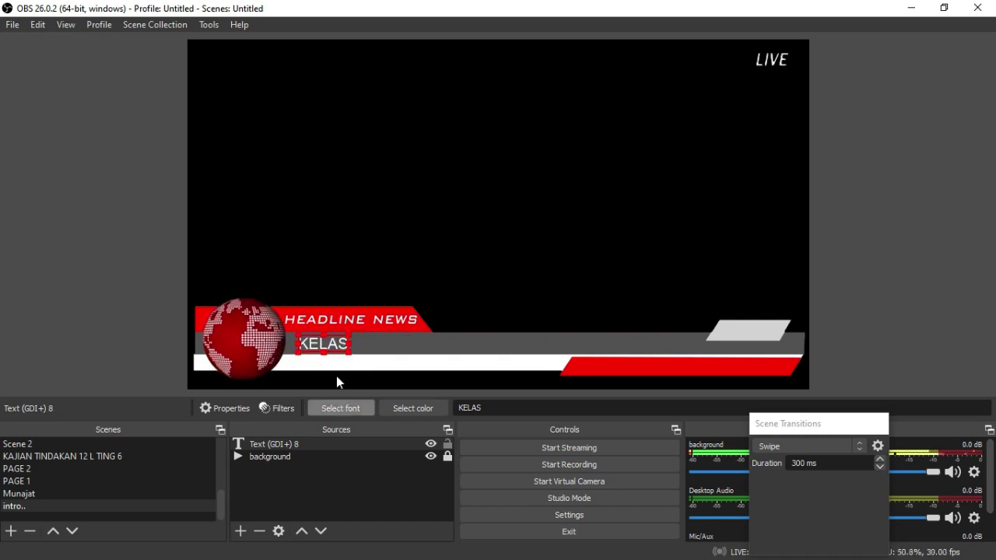
Step: Extend the KELAS text to read KELAS MATEMATIK TAHUN 4 BIJAKSANA
{"action": "double_click", "coordinate": [282, 443]}
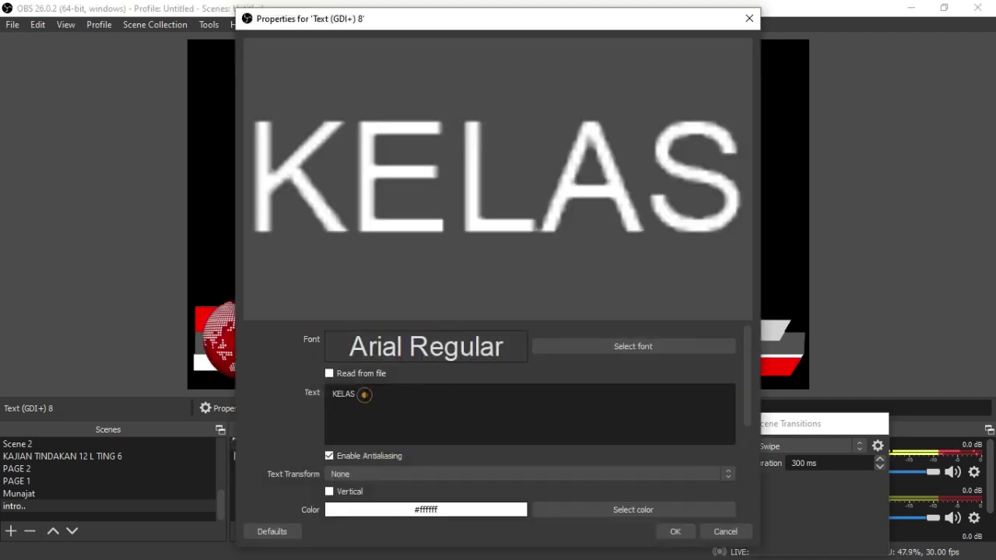
{"action": "left_click", "coordinate": [332, 394]}
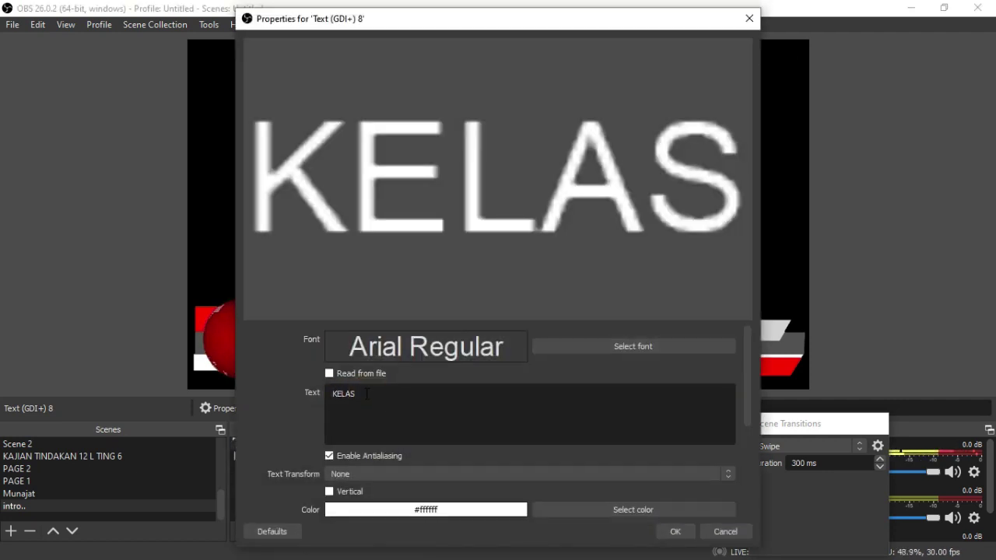
{"action": "type", "text": "MATEM"}
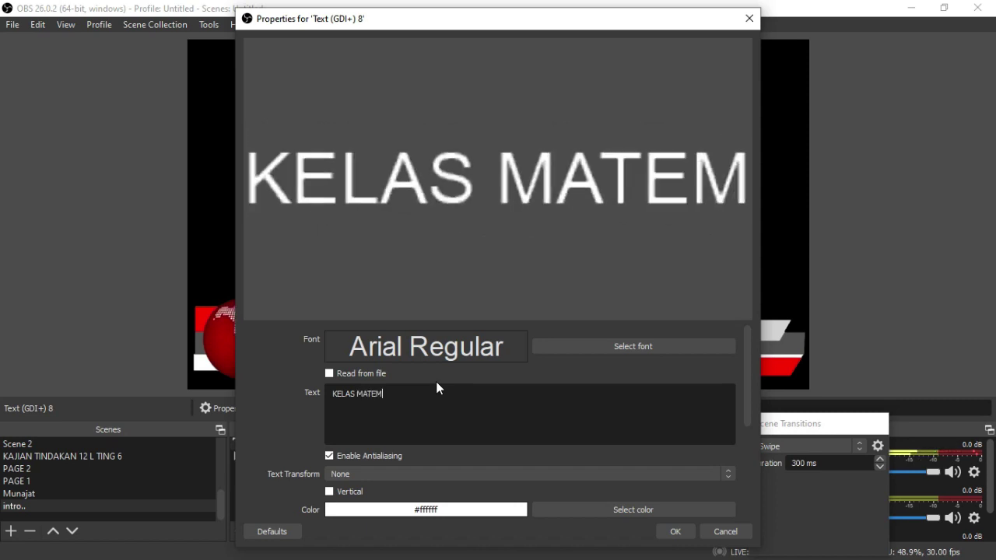
{"action": "type", "text": "ATIIK"}
{"action": "key", "text": "BackSpace"}
{"action": "key", "text": "BackSpace"}
{"action": "type", "text": "K "}
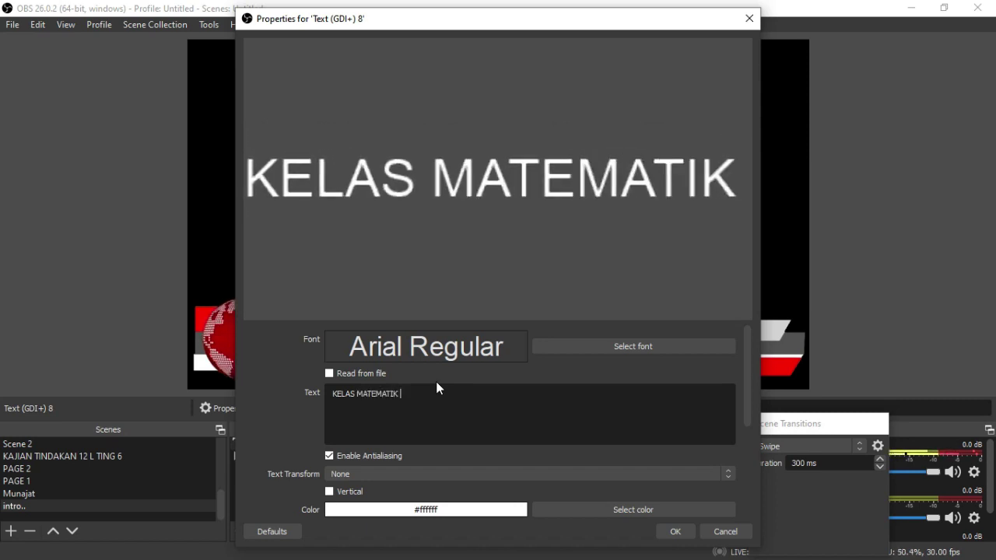
{"action": "type", "text": "TAHUN 4 BIJAKSANA"}
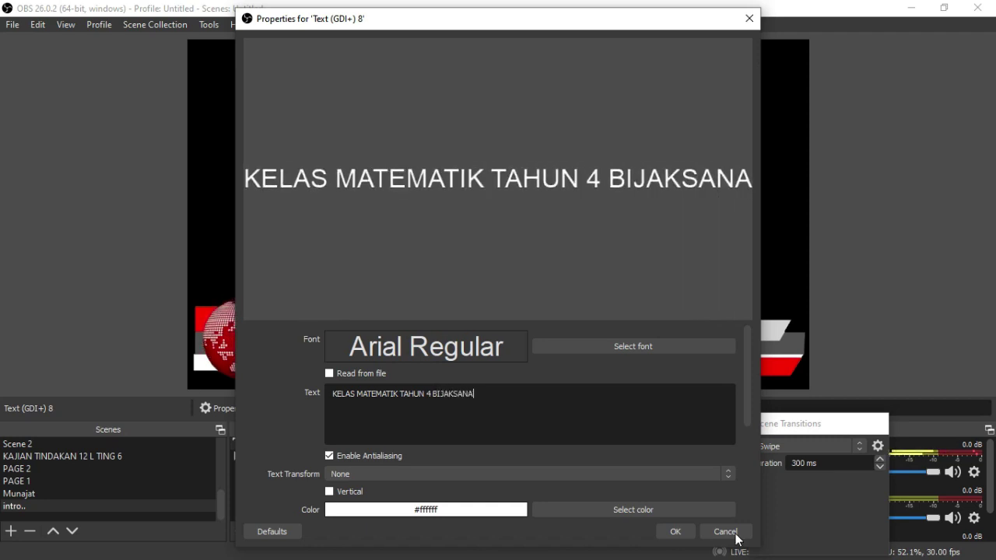
{"action": "left_click", "coordinate": [668, 532]}
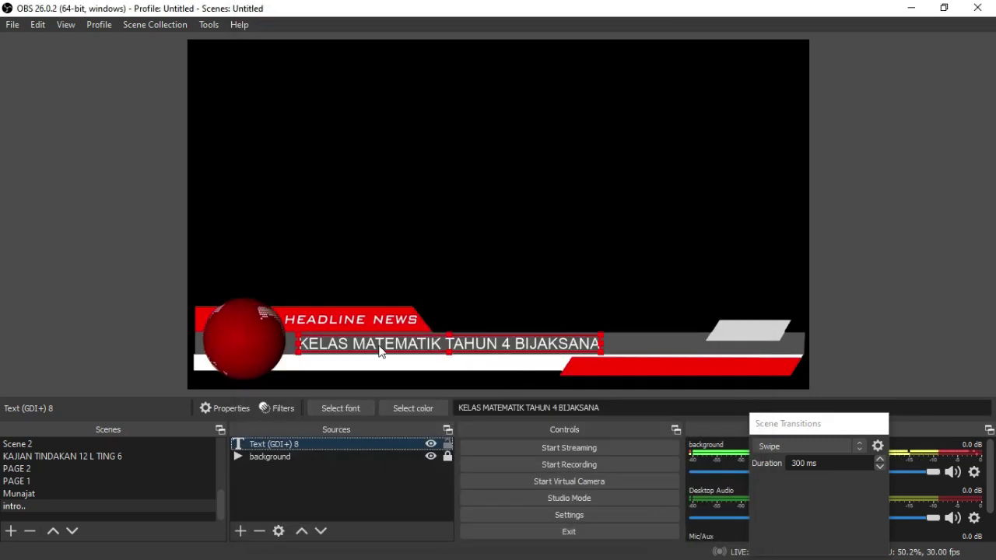
Step: Nudge the KELAS MATEMATIK TAHUN 4 BIJAKSANA text slightly left on the gray bar and lock its source
{"action": "left_click_drag", "start_coordinate": [380, 352], "coordinate": [376, 351]}
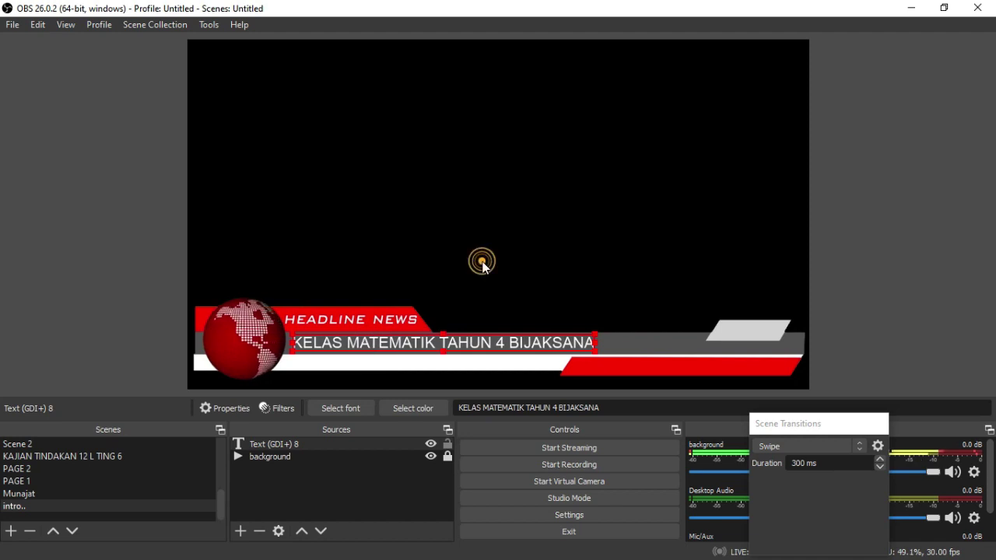
{"action": "left_click", "coordinate": [483, 267]}
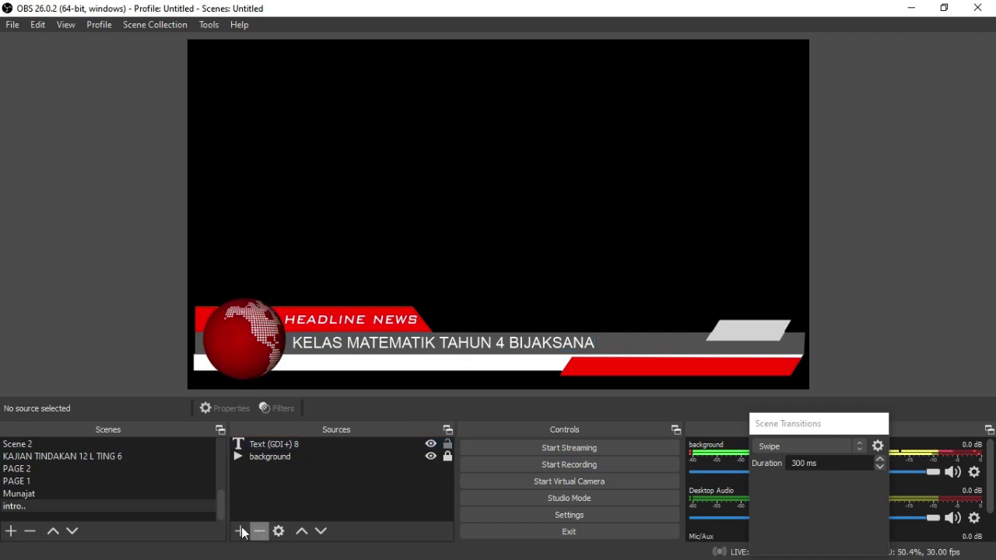
{"action": "left_click", "coordinate": [449, 444]}
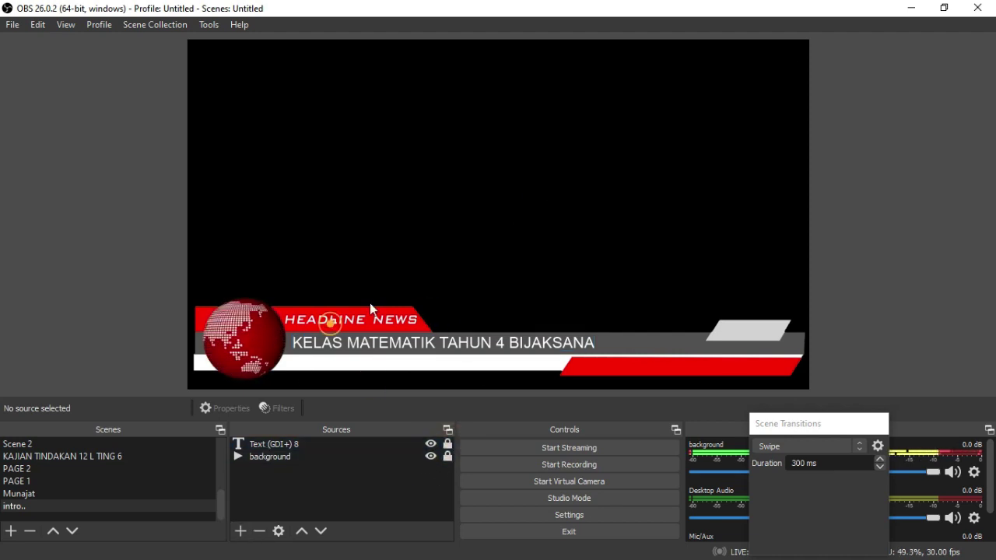
Step: Add a new text source reading KELAS MATEMATIK BERSAMA CIKGU followed by the teacher's name
{"action": "left_click", "coordinate": [241, 532]}
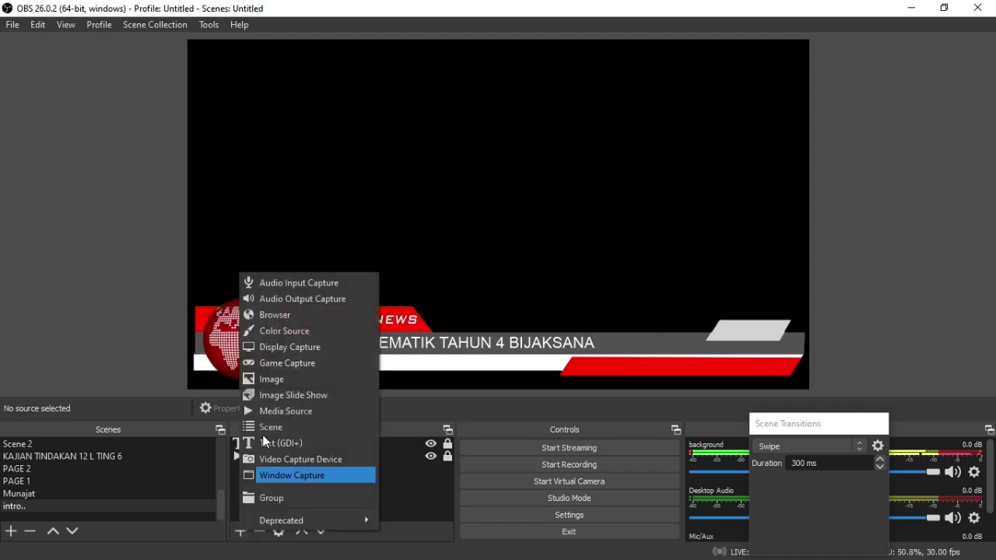
{"action": "left_click", "coordinate": [287, 444]}
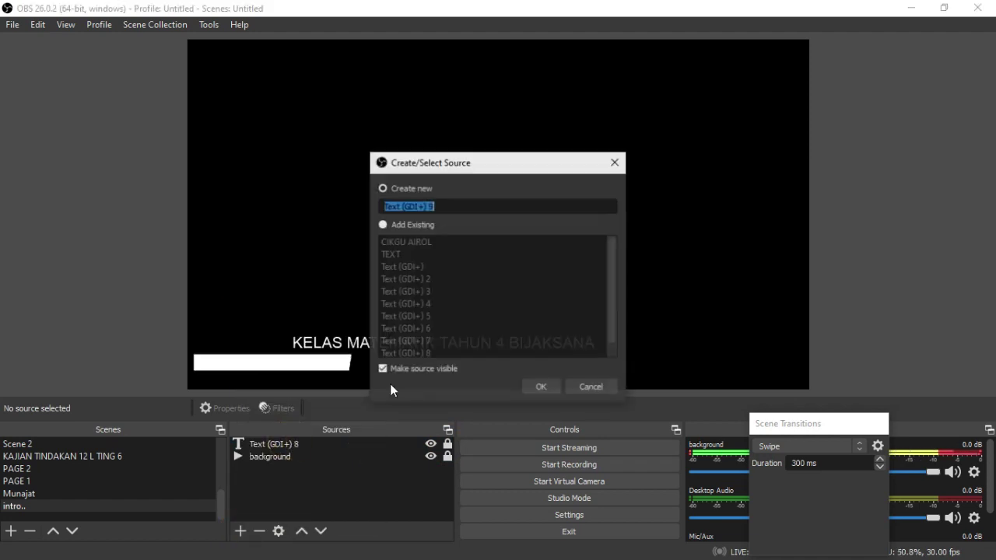
{"action": "left_click", "coordinate": [540, 387]}
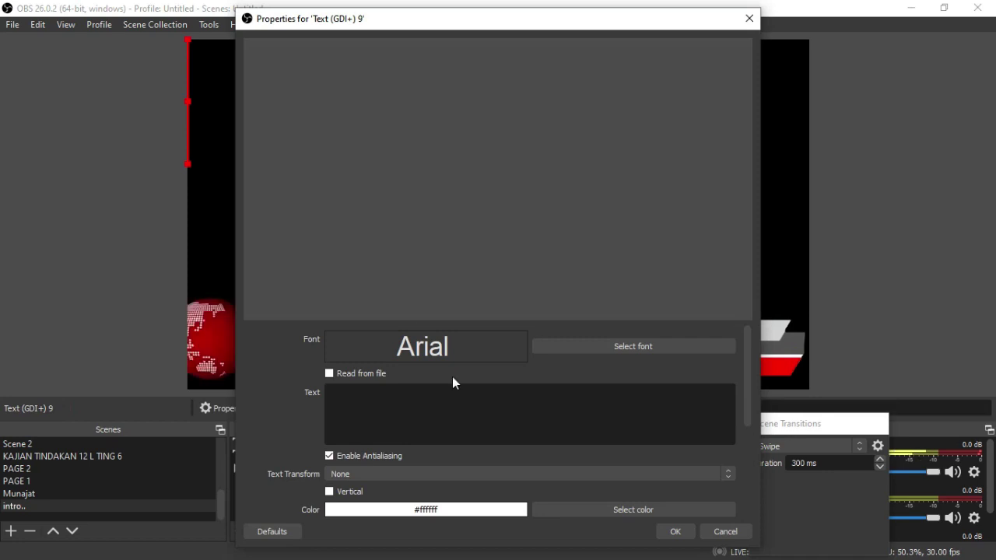
{"action": "left_click", "coordinate": [400, 405]}
{"action": "type", "text": "KE"}
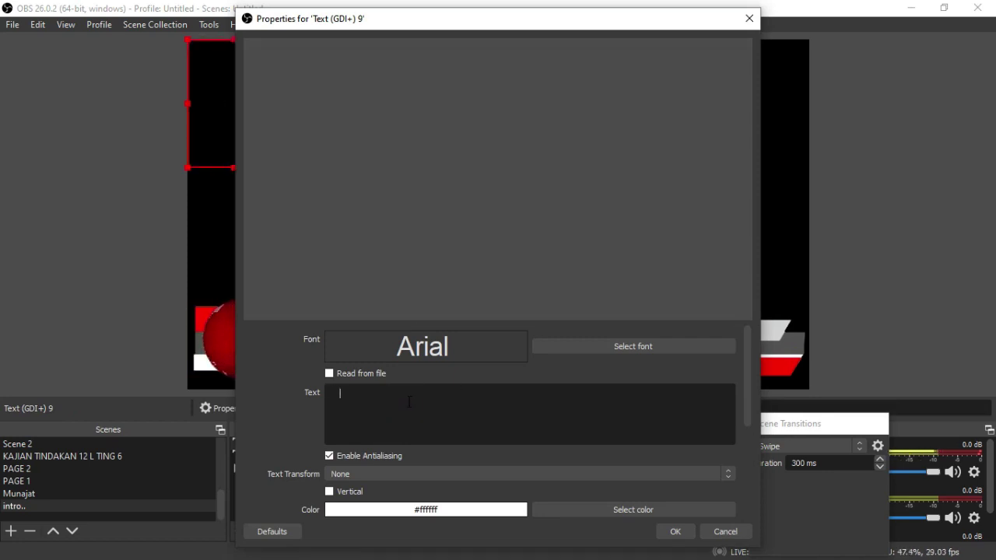
{"action": "type", "text": "LAS MAT"}
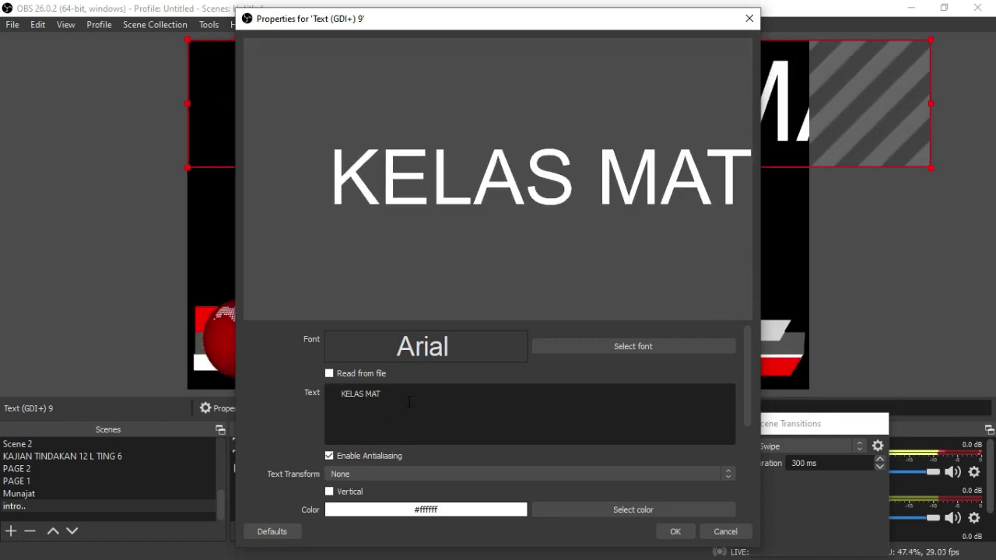
{"action": "type", "text": "EMATIK BER"}
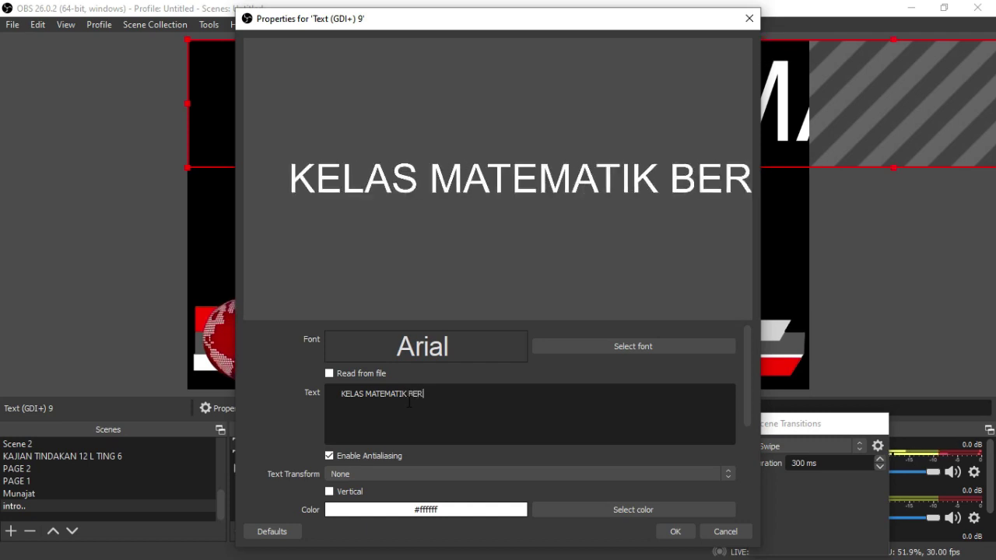
{"action": "type", "text": "SAMA CIKGU "}
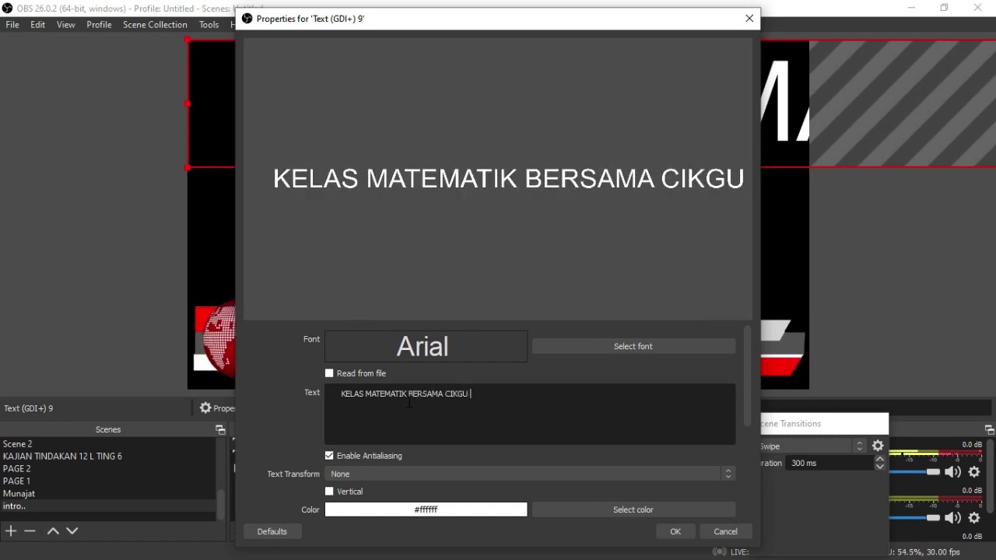
{"action": "type", "text": "AIROL"}
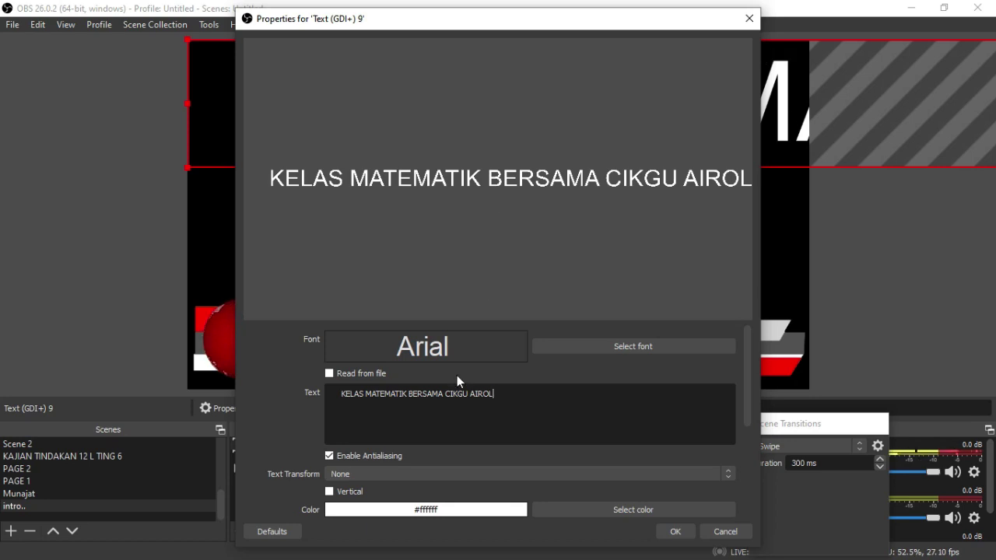
Step: Set the new text's font size to 48 and place it over the white and red bar below the class title
{"action": "left_click", "coordinate": [621, 344]}
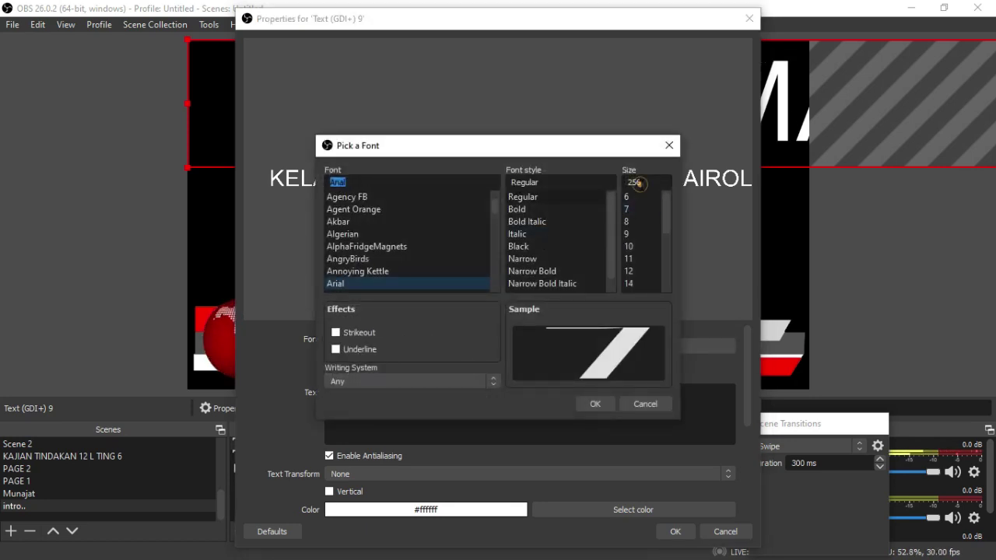
{"action": "double_click", "coordinate": [635, 183]}
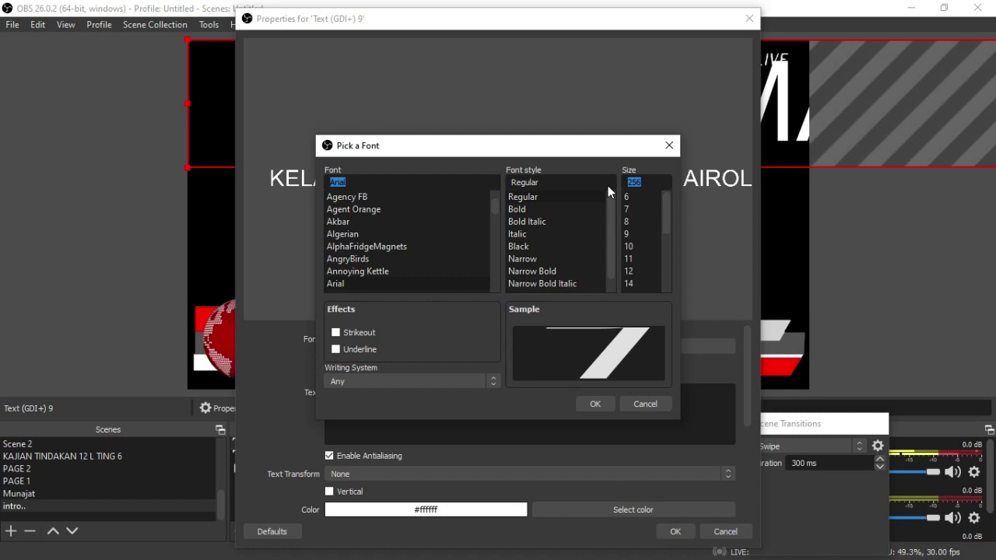
{"action": "type", "text": "48"}
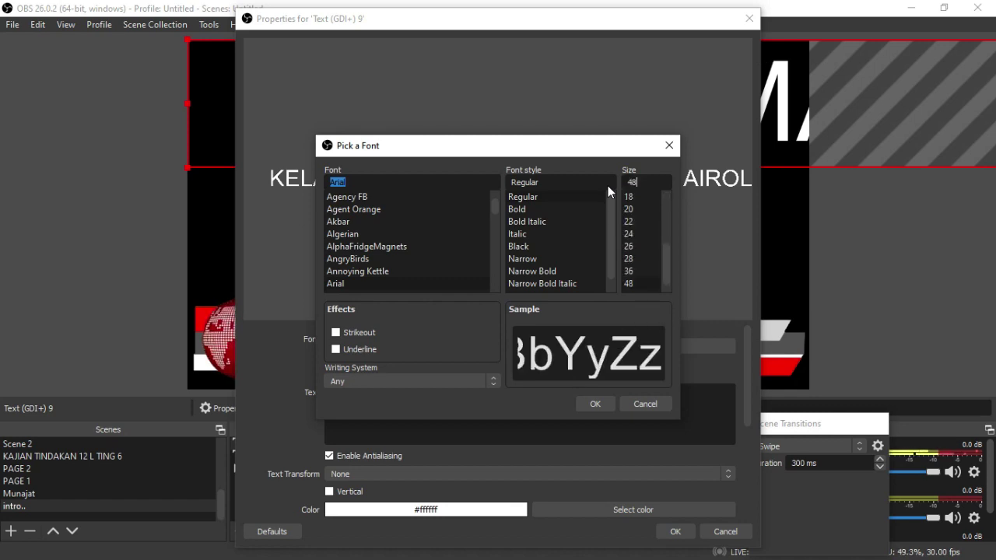
{"action": "left_click", "coordinate": [592, 404]}
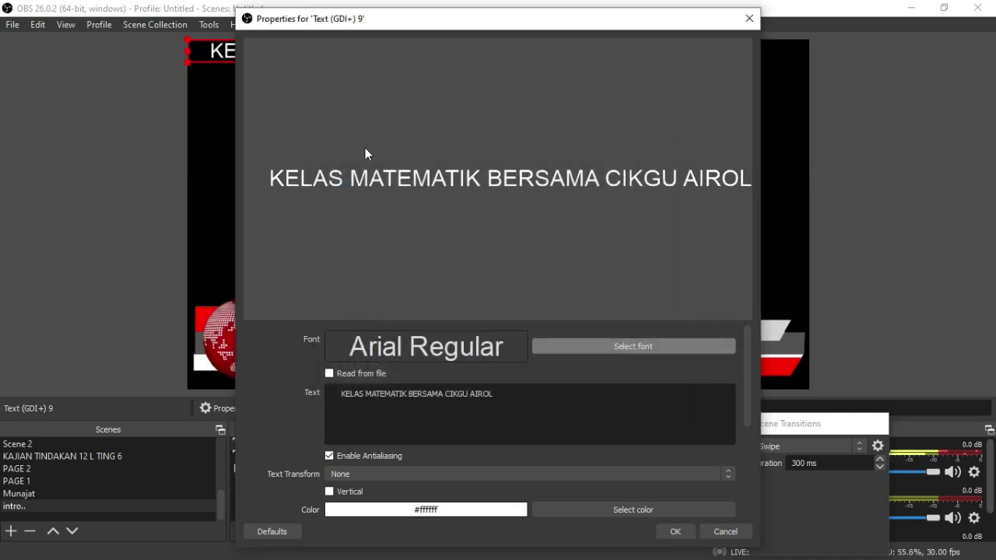
{"action": "scroll", "coordinate": [496, 450], "scroll_direction": "down", "scroll_amount": 3}
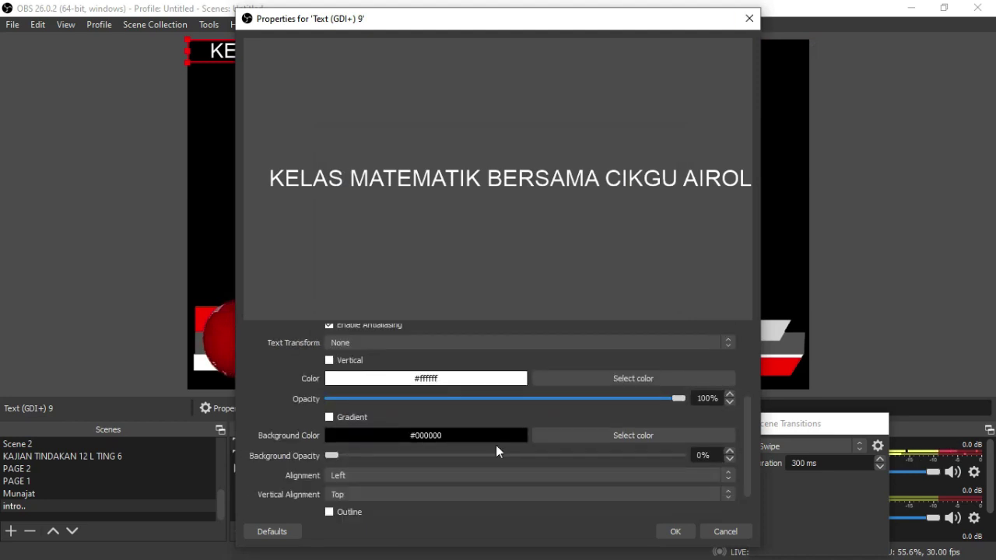
{"action": "left_click", "coordinate": [675, 532]}
{"action": "left_click_drag", "start_coordinate": [447, 46], "coordinate": [548, 353]}
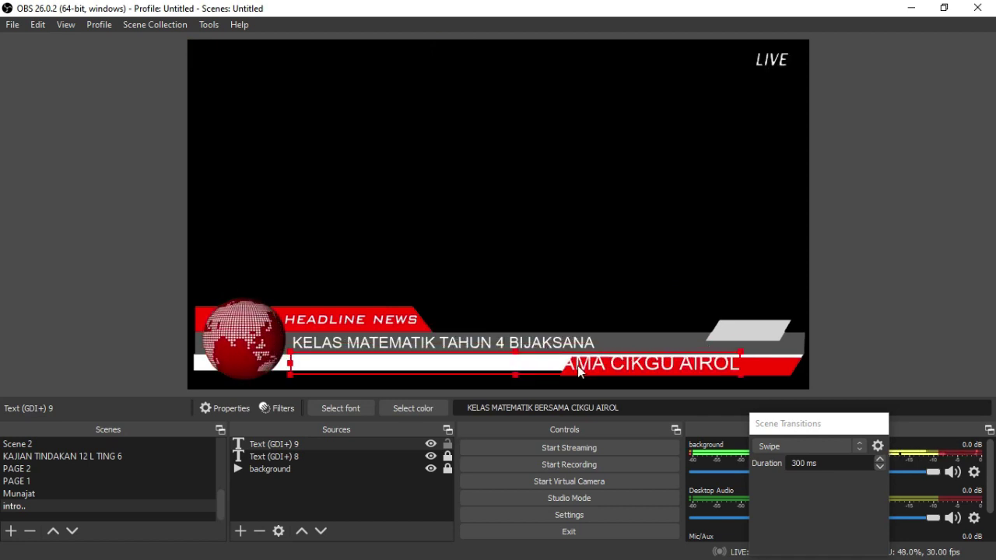
Step: Set the color of the KELAS MATEMATIK BERSAMA CIKGU text to black #000000
{"action": "double_click", "coordinate": [301, 445]}
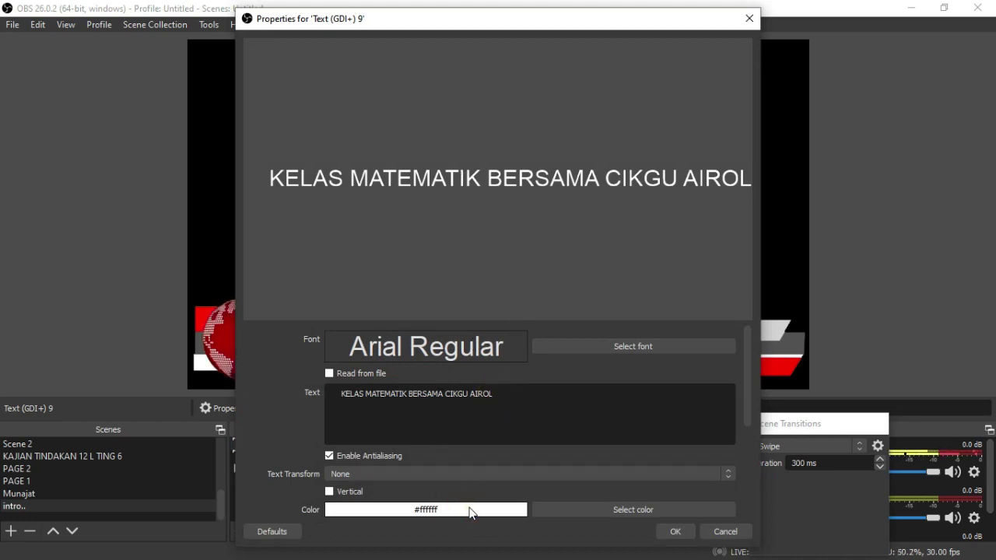
{"action": "left_click", "coordinate": [569, 512]}
{"action": "left_click", "coordinate": [326, 175]}
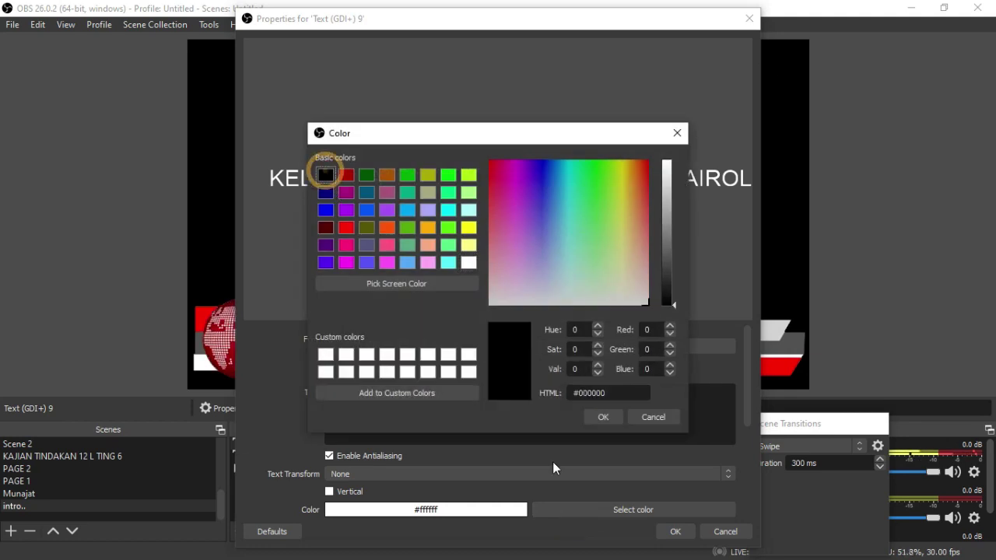
{"action": "left_click", "coordinate": [599, 418]}
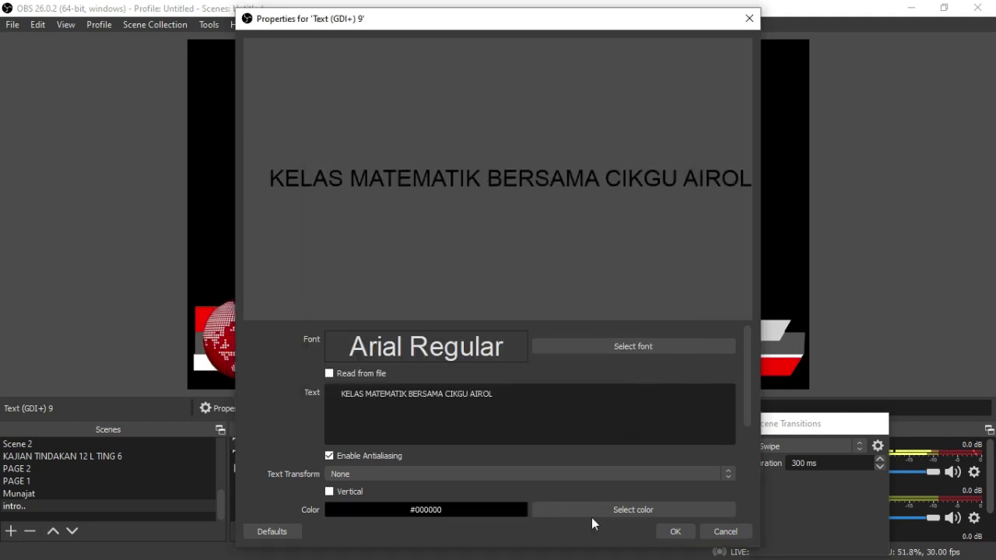
Step: Apply the black color and reduce the KELAS MATEMATIK BERSAMA CIKGU text's font size to 26, trying 36 first
{"action": "left_click", "coordinate": [674, 533]}
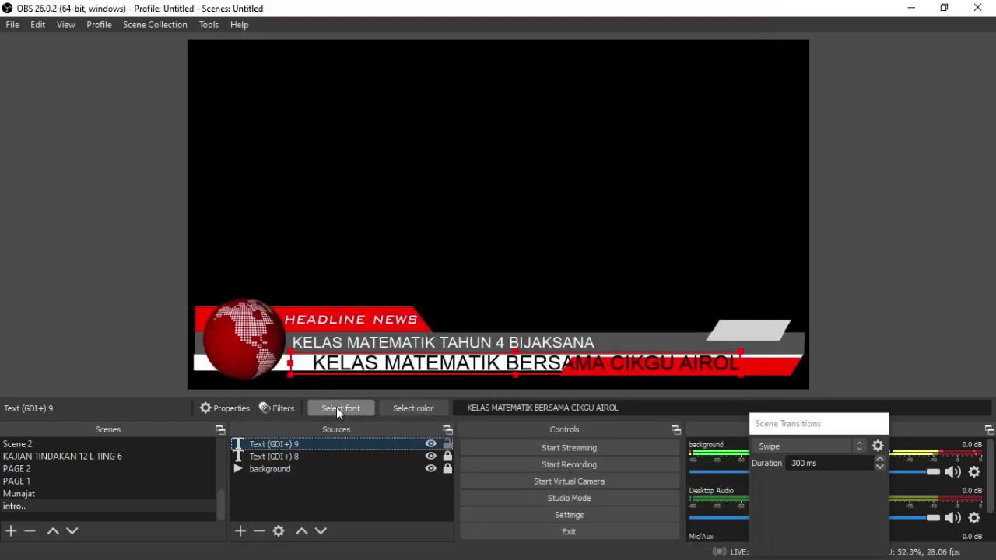
{"action": "left_click", "coordinate": [339, 410]}
{"action": "left_click", "coordinate": [637, 183]}
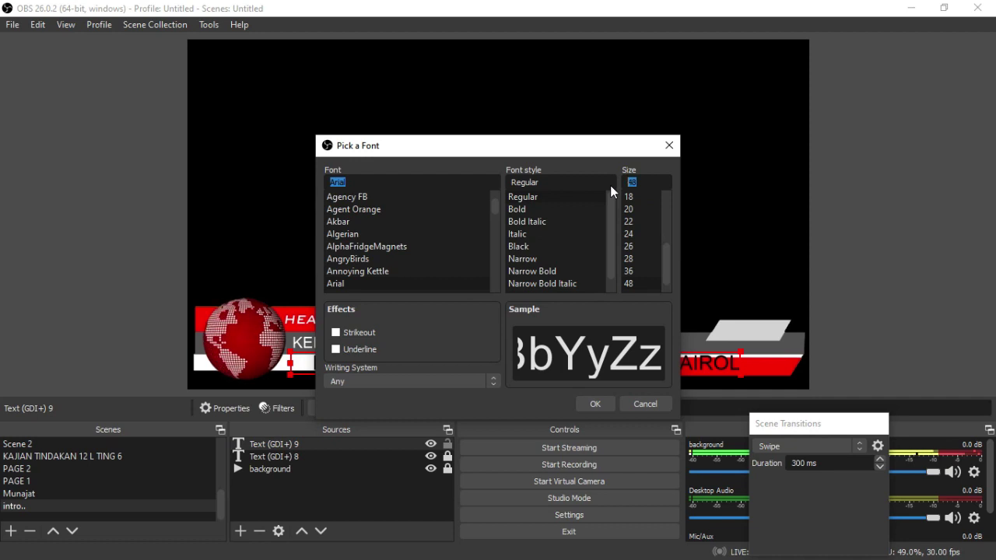
{"action": "type", "text": "36"}
{"action": "left_click", "coordinate": [593, 404]}
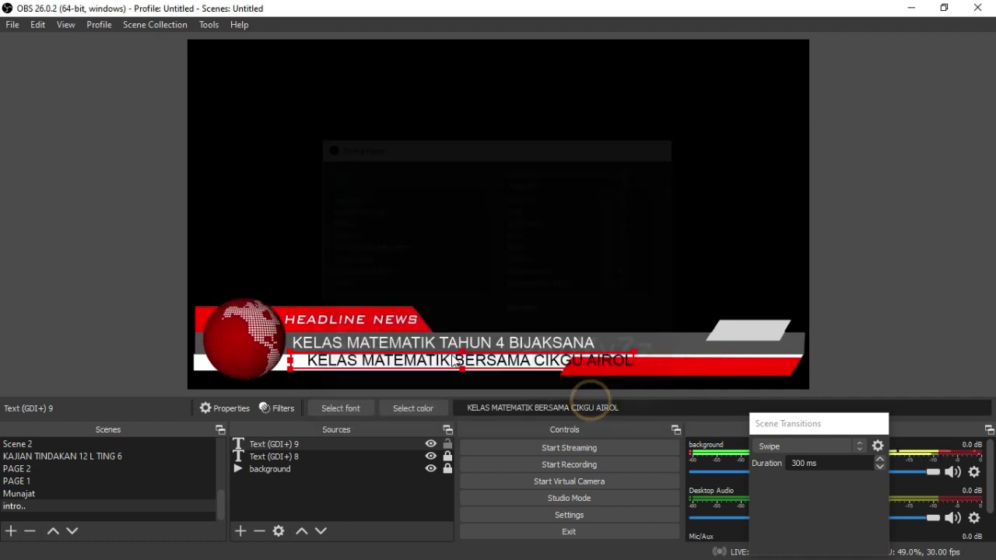
{"action": "left_click", "coordinate": [342, 409]}
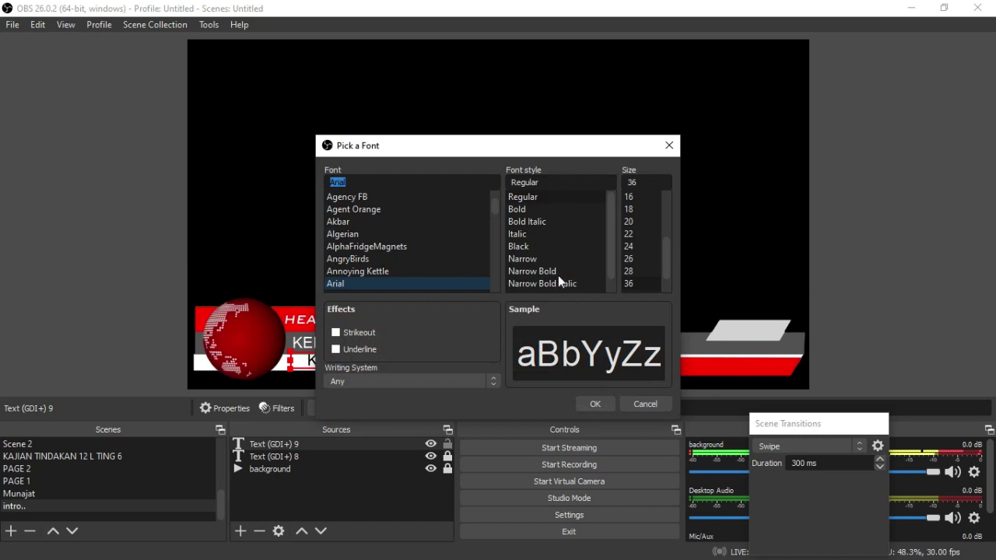
{"action": "double_click", "coordinate": [645, 180]}
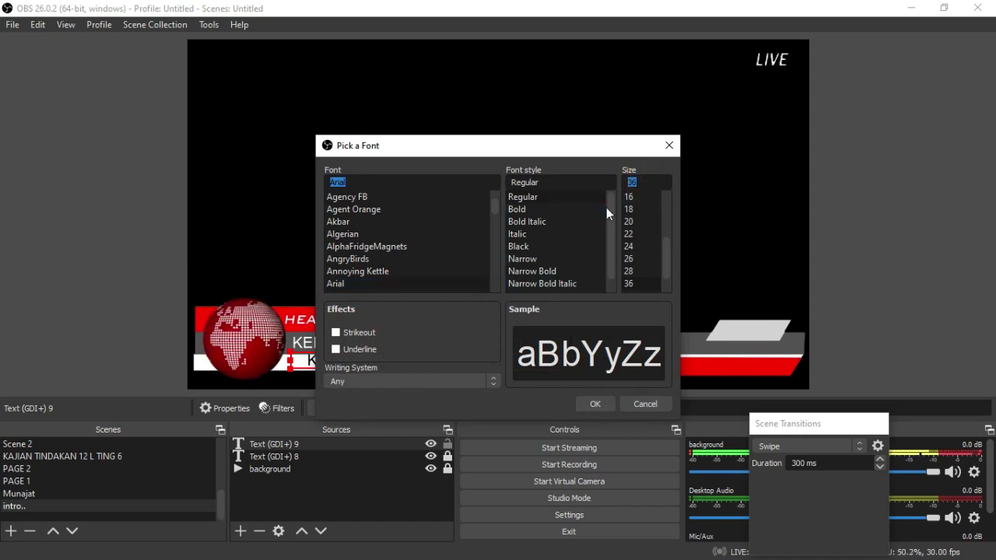
{"action": "type", "text": "26"}
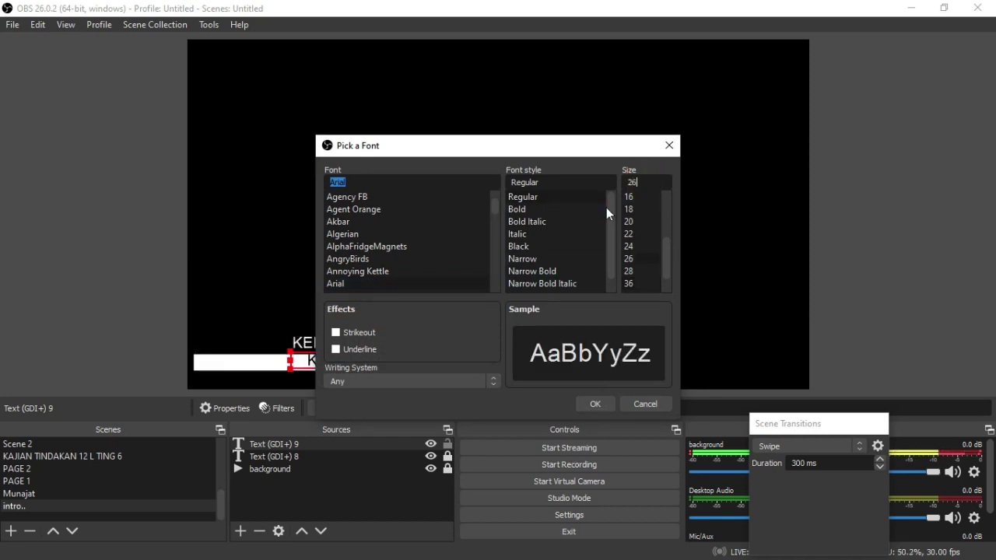
{"action": "left_click", "coordinate": [592, 405]}
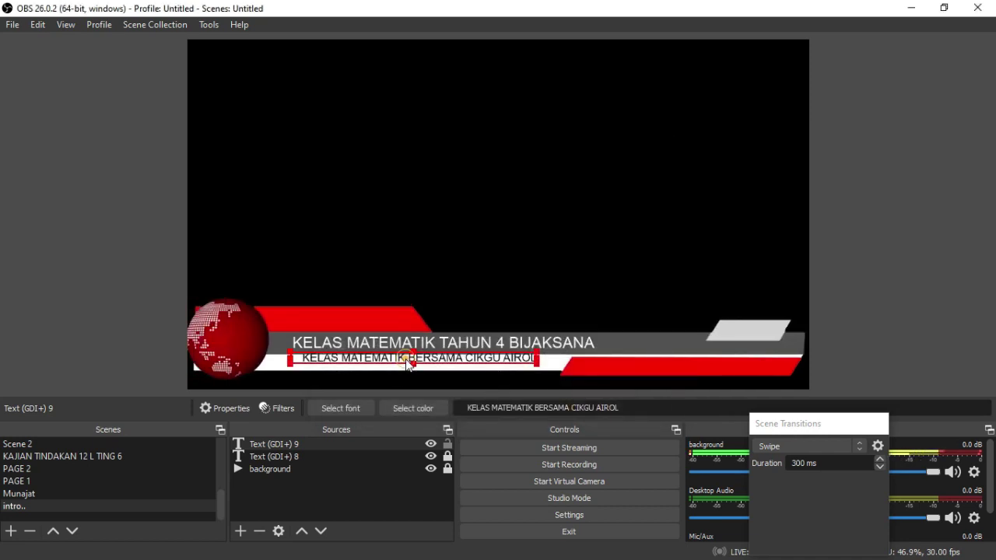
Step: Move the KELAS MATEMATIK BERSAMA CIKGU text onto the white bar, stretch it slightly to the bar's width and nudge it down
{"action": "left_click_drag", "start_coordinate": [407, 362], "coordinate": [402, 366]}
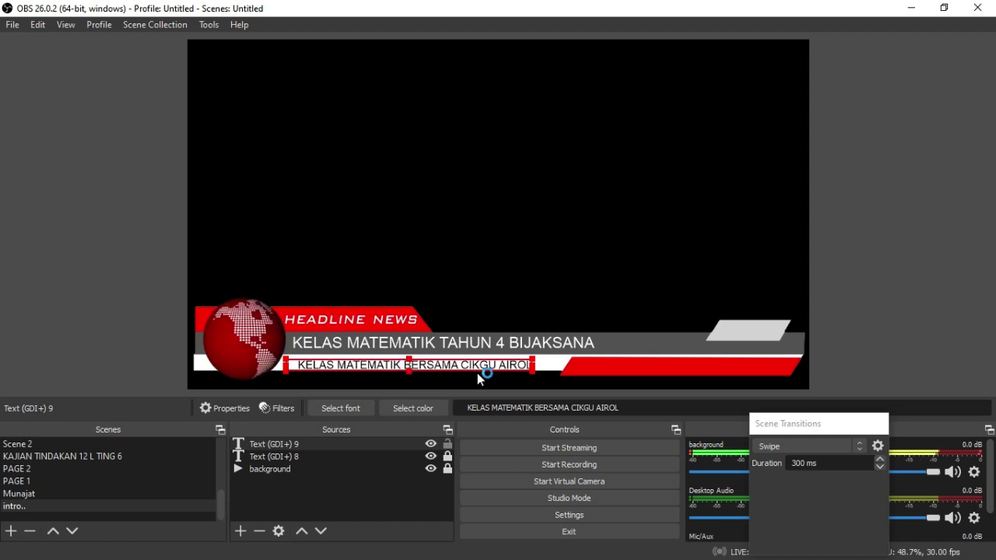
{"action": "left_click_drag", "start_coordinate": [536, 365], "coordinate": [501, 360]}
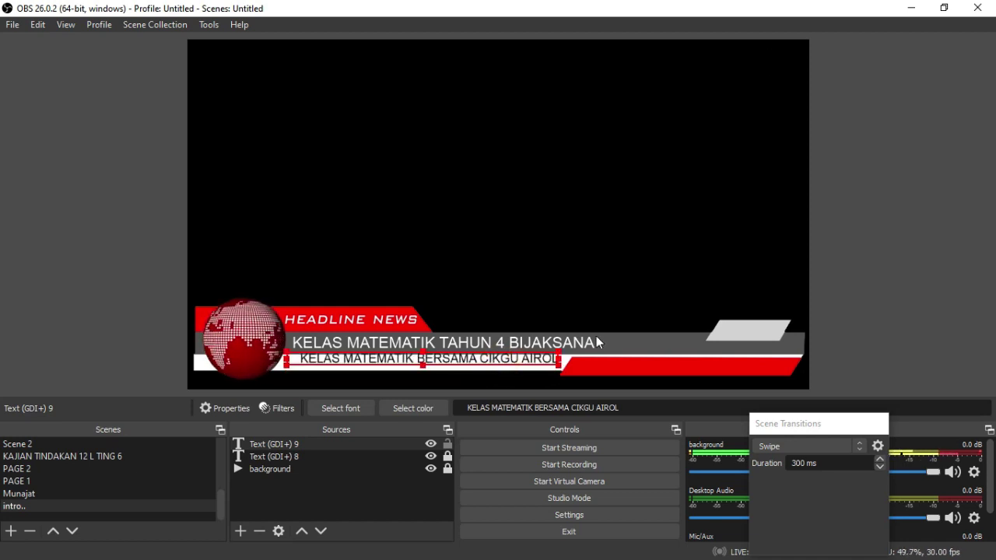
{"action": "key", "text": "Down"}
{"action": "key", "text": "Down"}
{"action": "key", "text": "Down"}
{"action": "key", "text": "Down"}
{"action": "key", "text": "Down"}
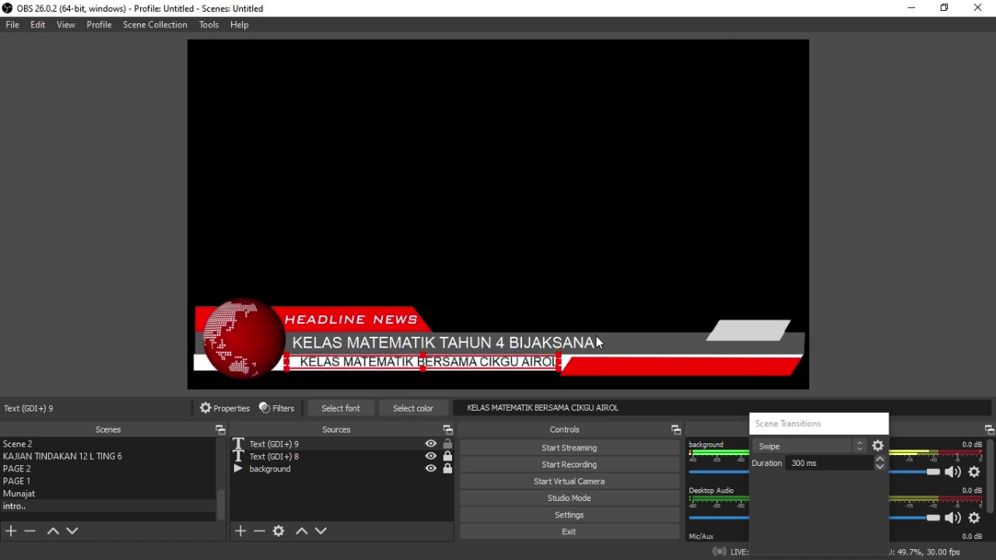
{"action": "key", "text": "Down"}
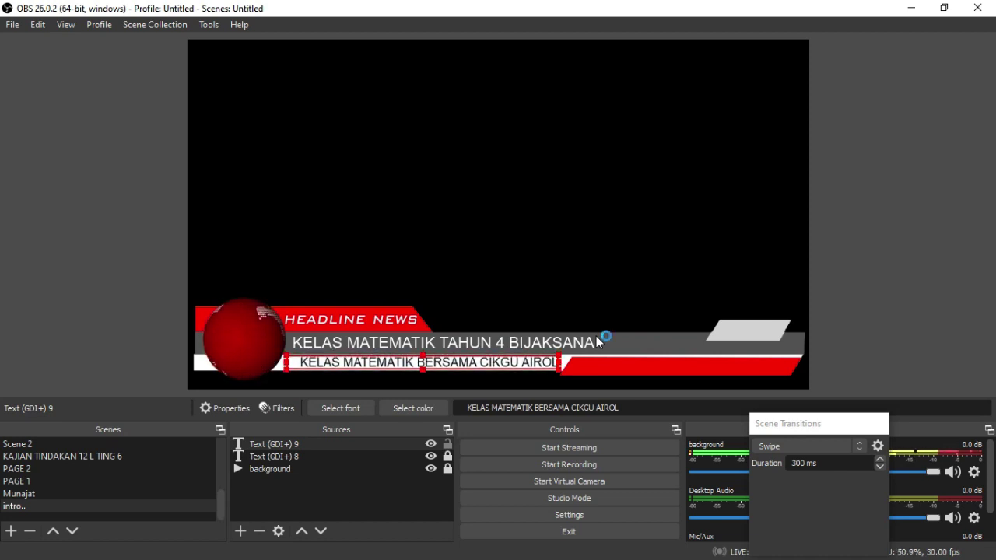
Step: Add a Scroll filter with its default name to the KELAS MATEMATIK BERSAMA CIKGU text source
{"action": "left_click", "coordinate": [310, 444]}
{"action": "right_click", "coordinate": [310, 442]}
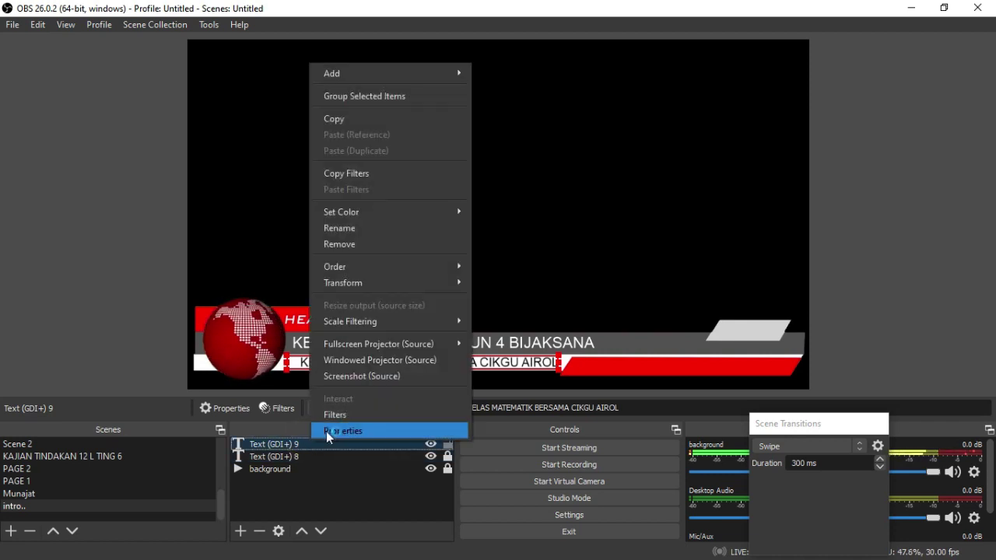
{"action": "left_click", "coordinate": [331, 414]}
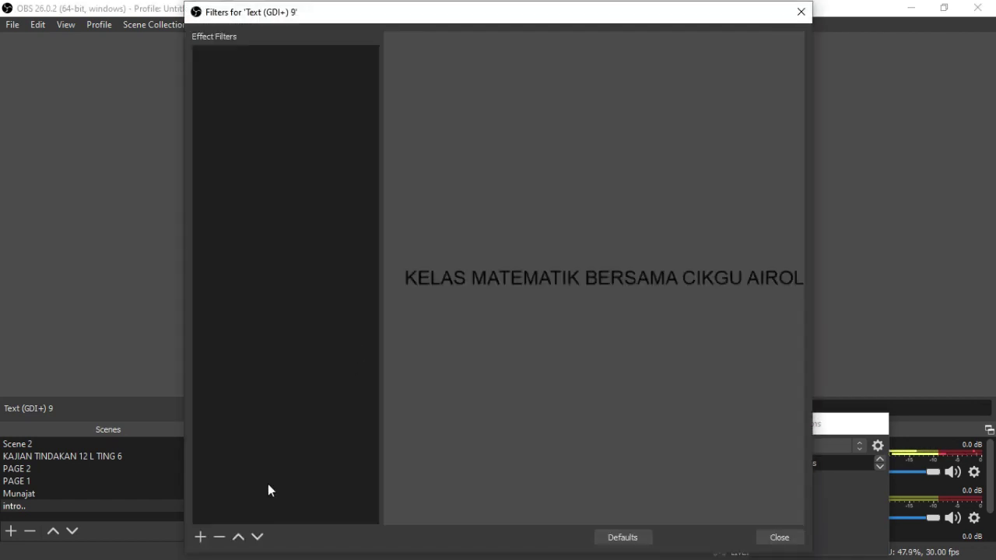
{"action": "left_click", "coordinate": [200, 537]}
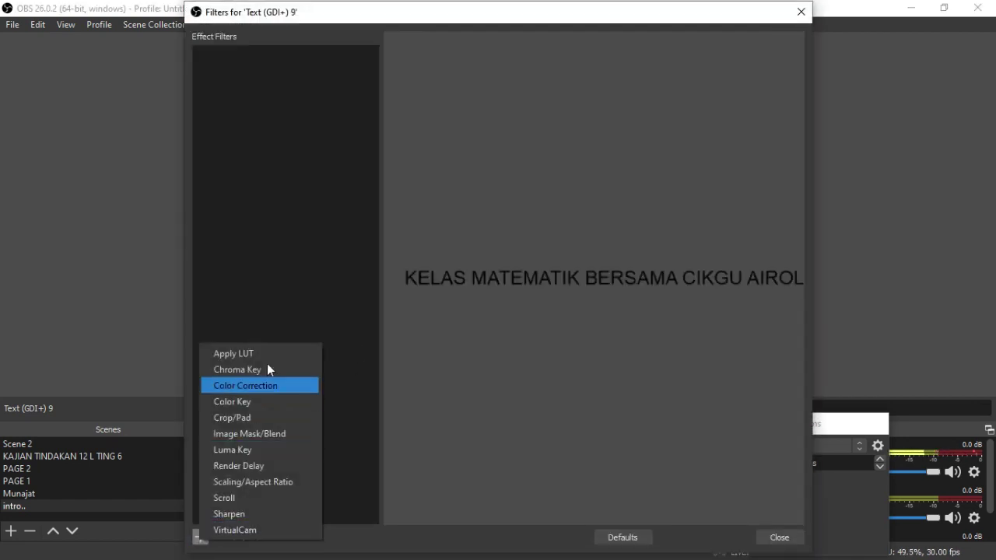
{"action": "left_click", "coordinate": [257, 497]}
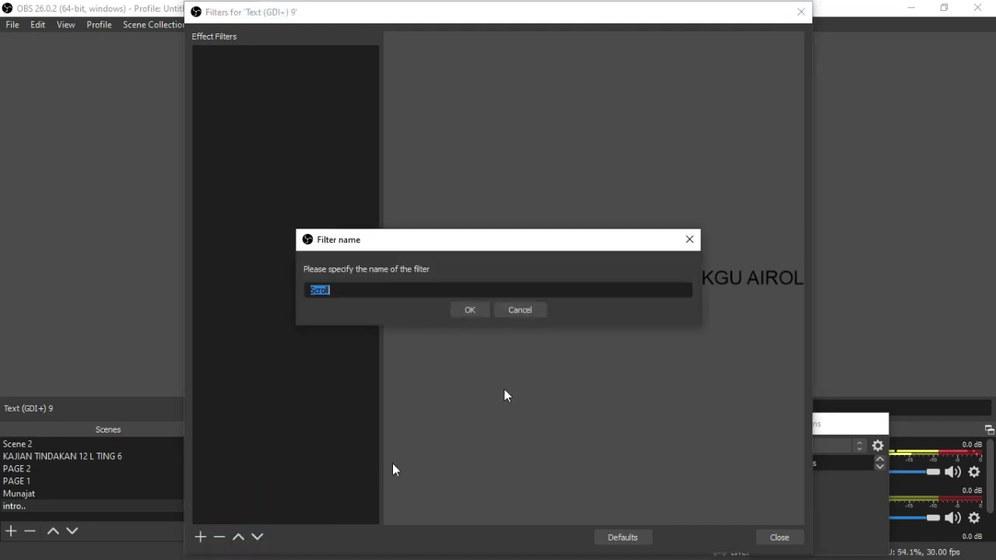
{"action": "left_click", "coordinate": [472, 310]}
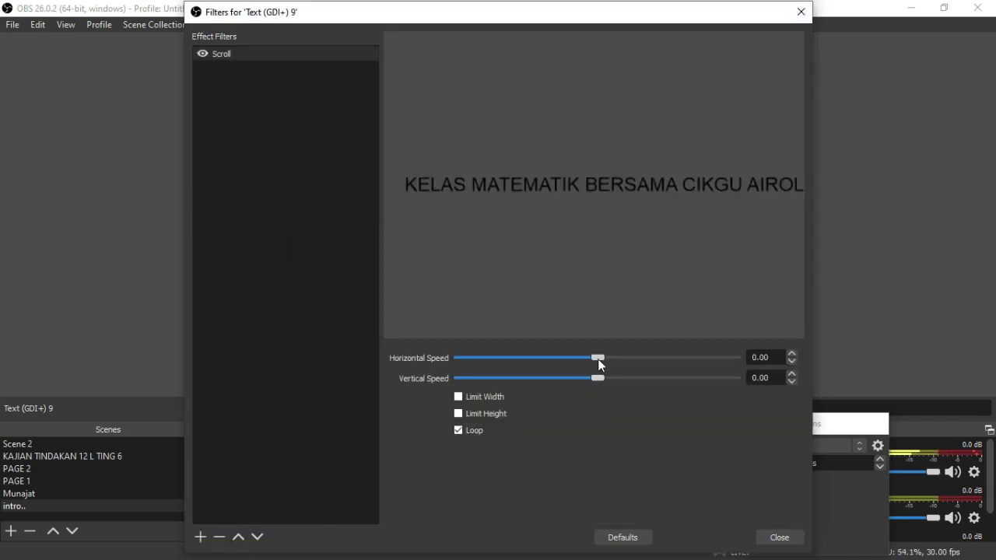
Step: Set the Scroll filter's horizontal speed to 55 and vertical speed to 0, close the filters and deselect the text
{"action": "left_click_drag", "start_coordinate": [600, 355], "coordinate": [601, 383]}
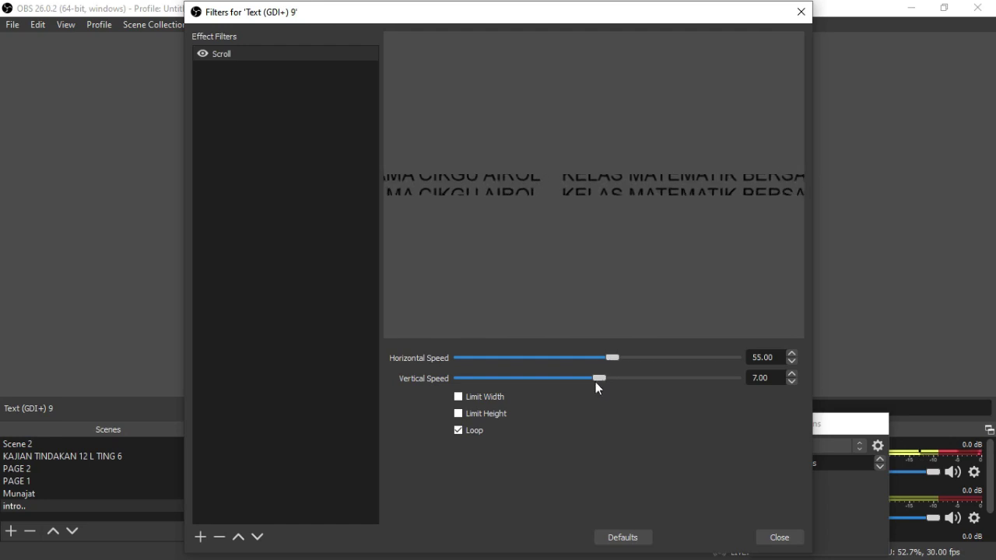
{"action": "left_click_drag", "start_coordinate": [602, 374], "coordinate": [601, 377]}
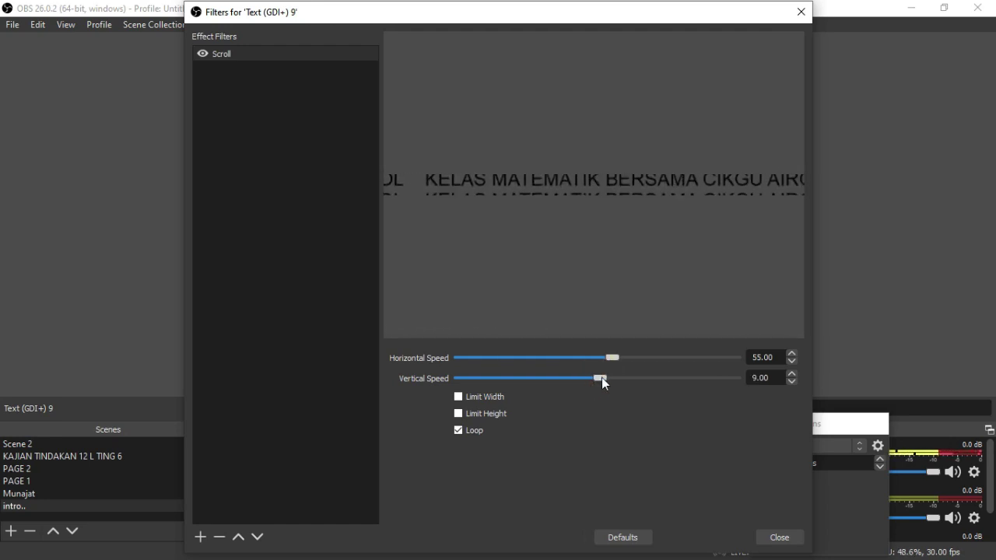
{"action": "left_click", "coordinate": [791, 381]}
{"action": "left_click", "coordinate": [791, 382]}
{"action": "left_click", "coordinate": [790, 381]}
{"action": "left_click", "coordinate": [791, 381]}
{"action": "left_click", "coordinate": [791, 382]}
{"action": "left_click", "coordinate": [791, 381]}
{"action": "left_click", "coordinate": [791, 382]}
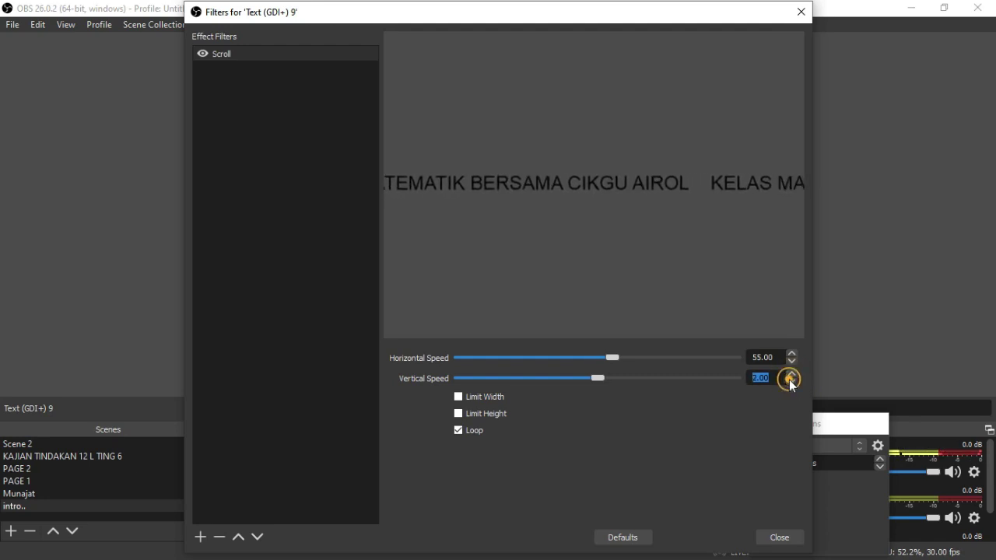
{"action": "left_click", "coordinate": [791, 381]}
{"action": "left_click", "coordinate": [791, 382]}
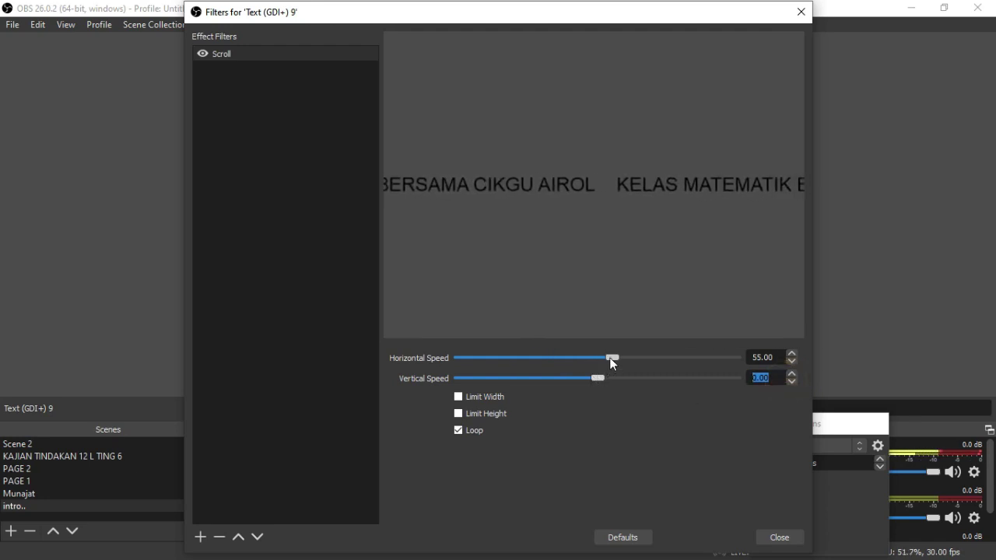
{"action": "left_click", "coordinate": [783, 540]}
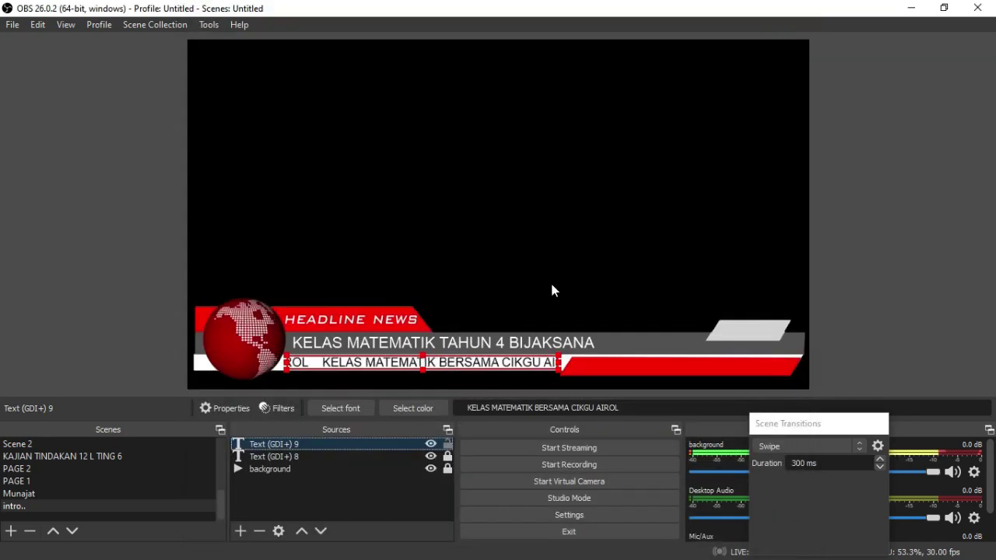
{"action": "left_click", "coordinate": [551, 291]}
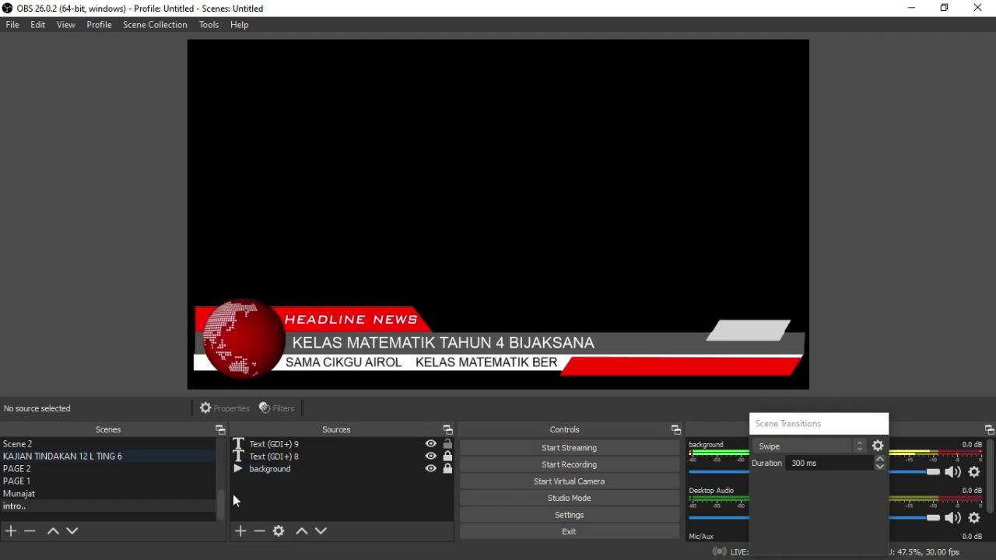
Step: Create a new image source named JPN in the intro scene
{"action": "left_click", "coordinate": [240, 532]}
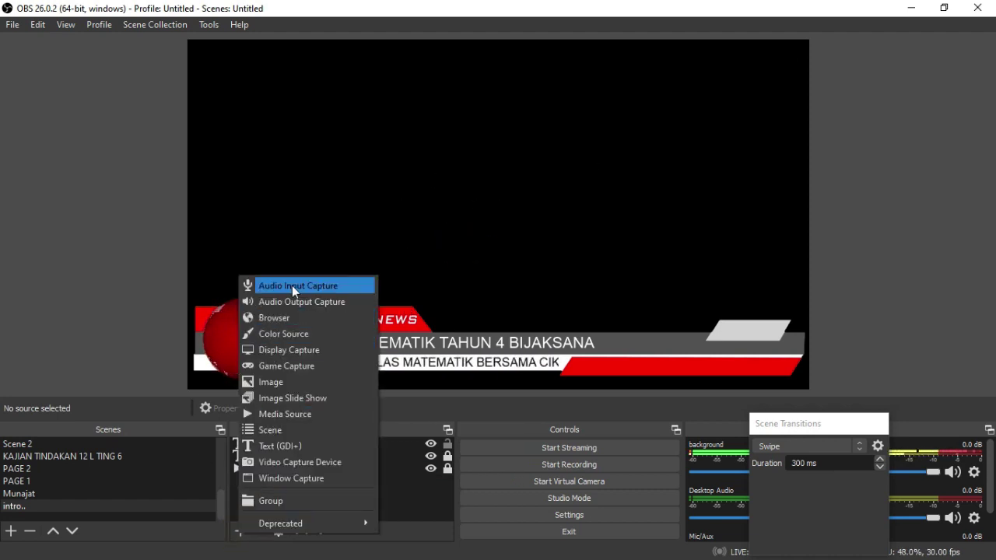
{"action": "left_click", "coordinate": [291, 382]}
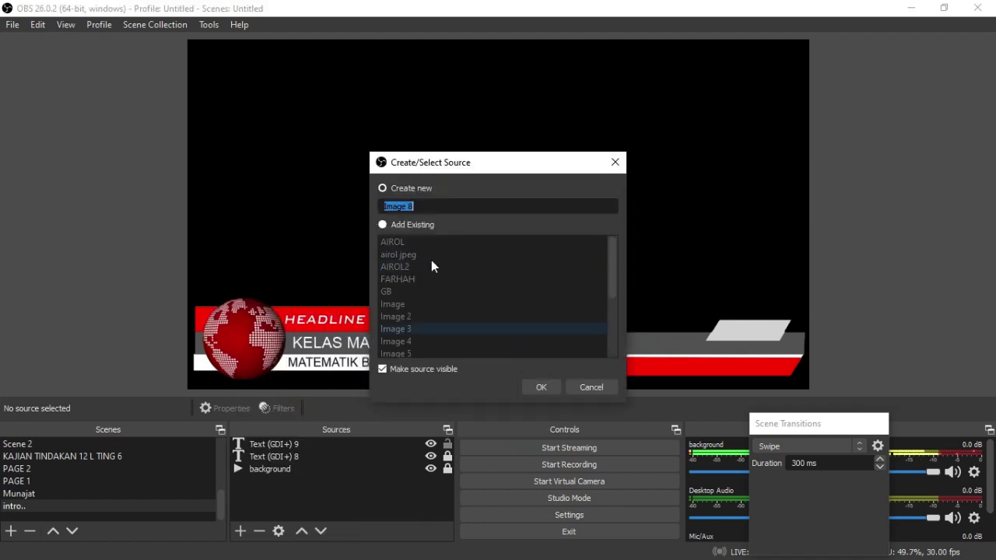
{"action": "type", "text": "JP"}
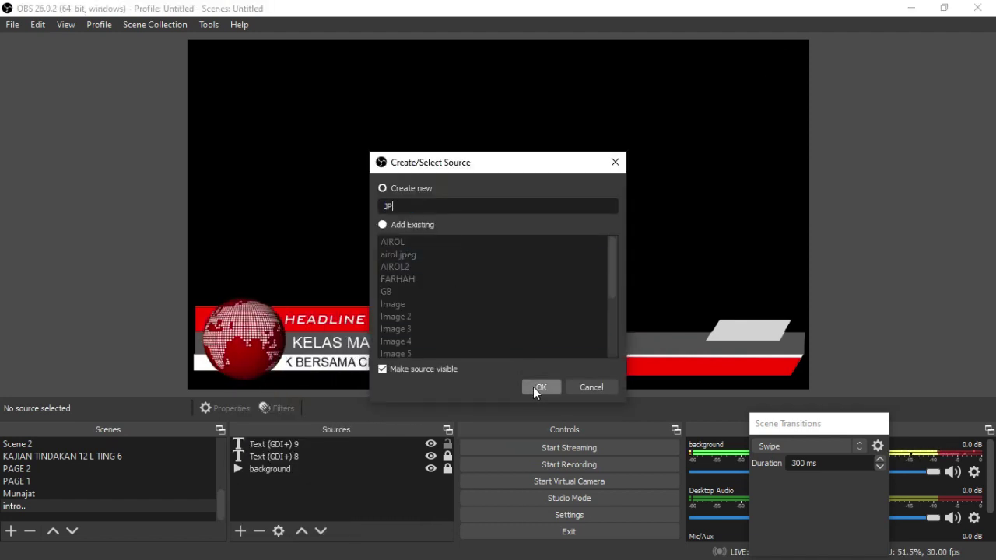
{"action": "type", "text": "N"}
{"action": "left_click", "coordinate": [537, 387]}
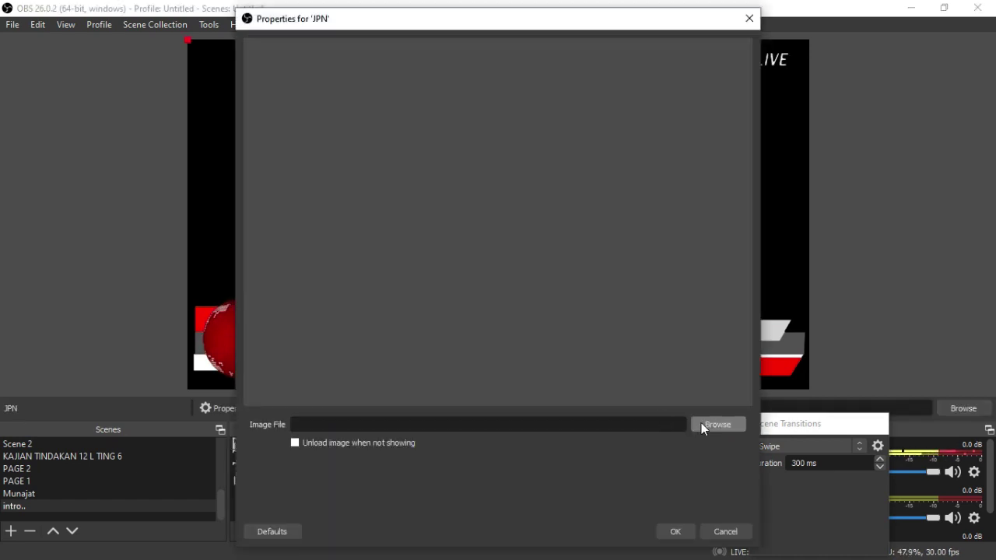
Step: Load Jata_negara_JPN_wpl-removebg-preview.png from the icon gunapakai folder as the JPN source's image
{"action": "left_click", "coordinate": [702, 424]}
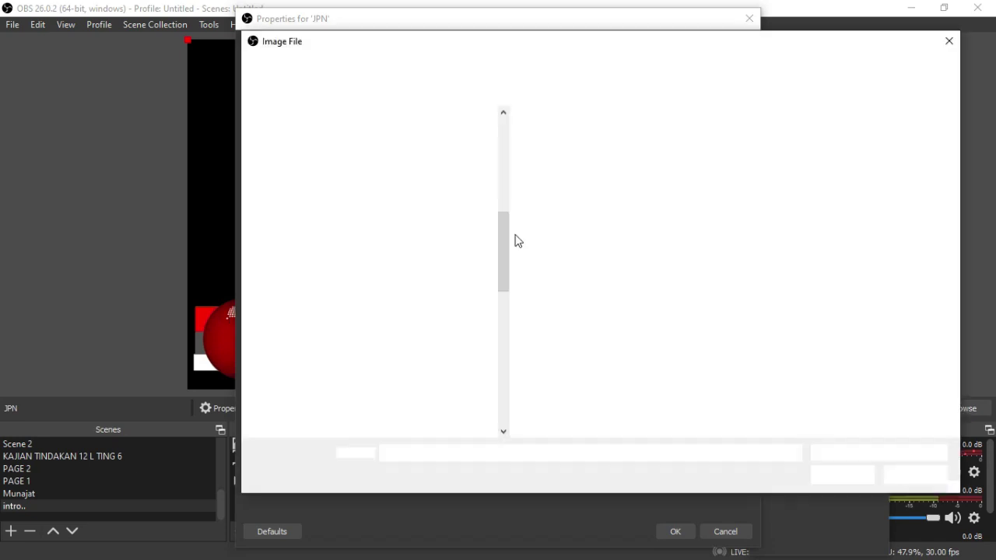
{"action": "left_click", "coordinate": [327, 132]}
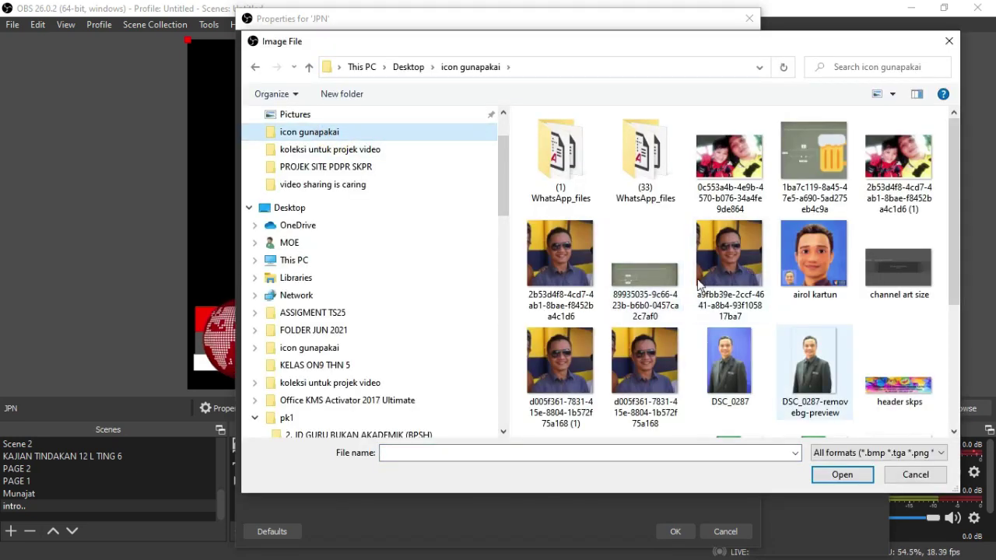
{"action": "scroll", "coordinate": [739, 264], "scroll_direction": "down", "scroll_amount": 3}
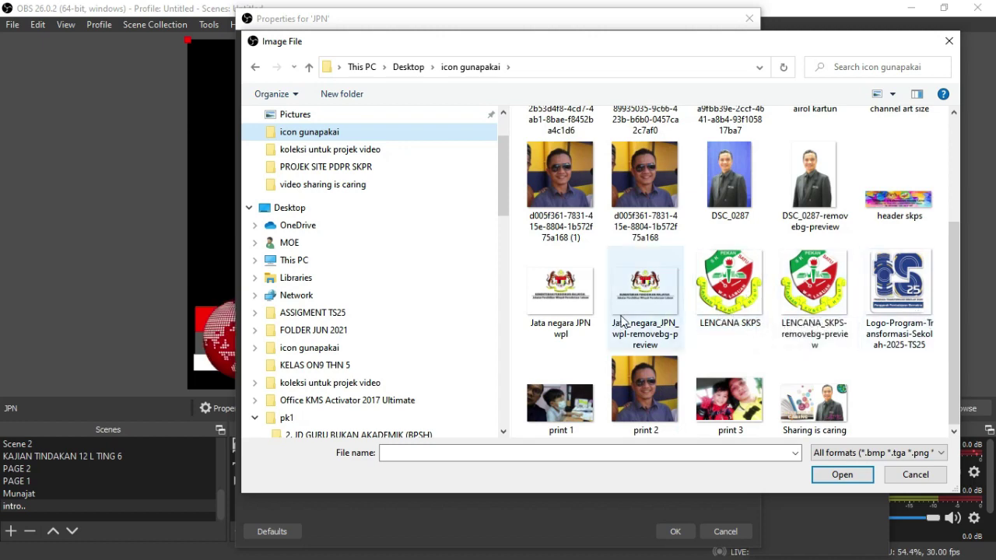
{"action": "left_click", "coordinate": [663, 317]}
{"action": "double_click", "coordinate": [663, 318]}
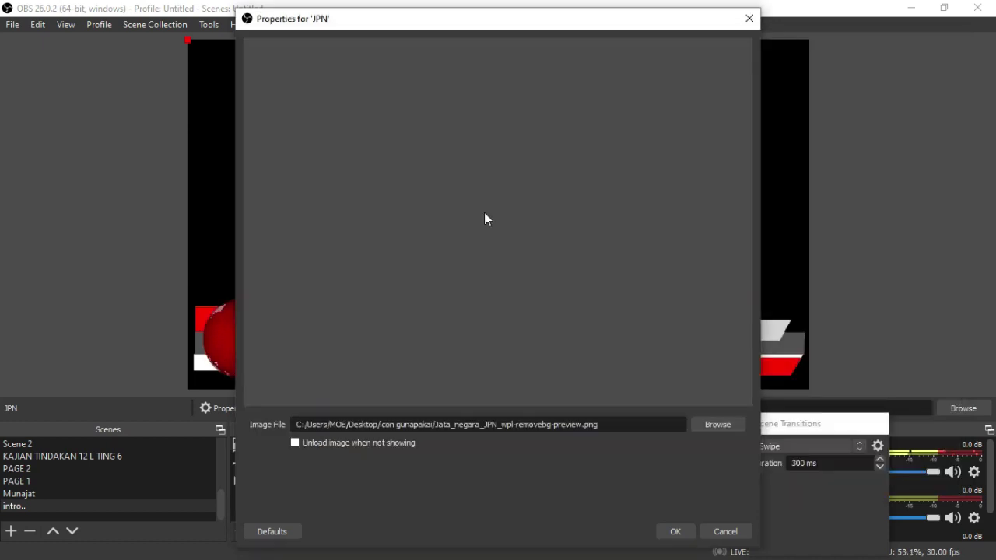
{"action": "left_click", "coordinate": [676, 531]}
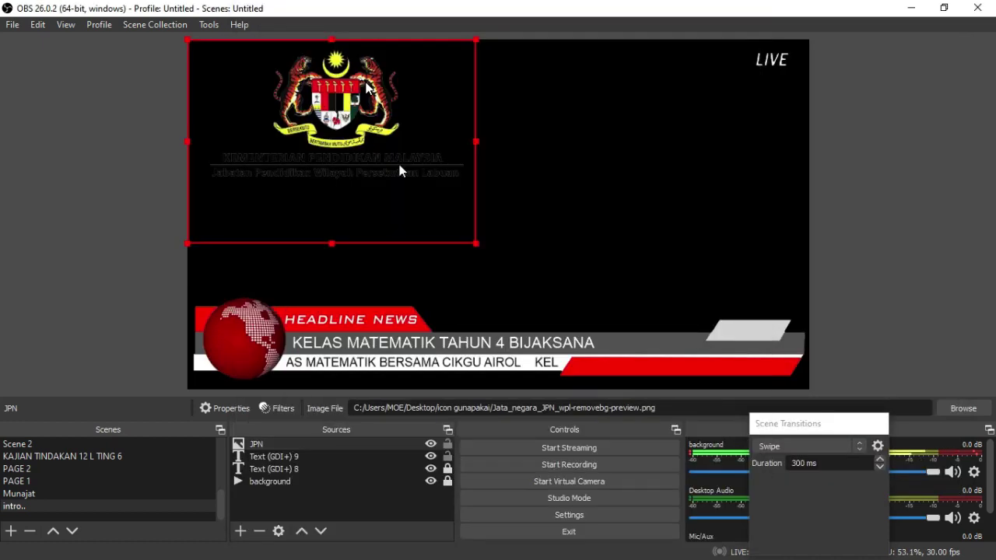
Step: Scale the JPN image down to a small logo and remove its source from the scene
{"action": "left_click_drag", "start_coordinate": [474, 240], "coordinate": [265, 95]}
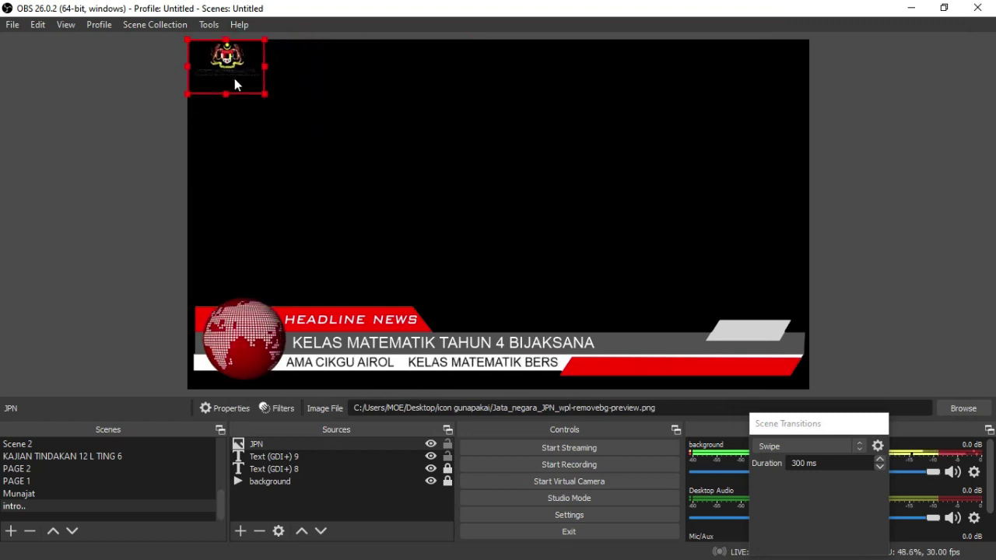
{"action": "key", "text": "Delete"}
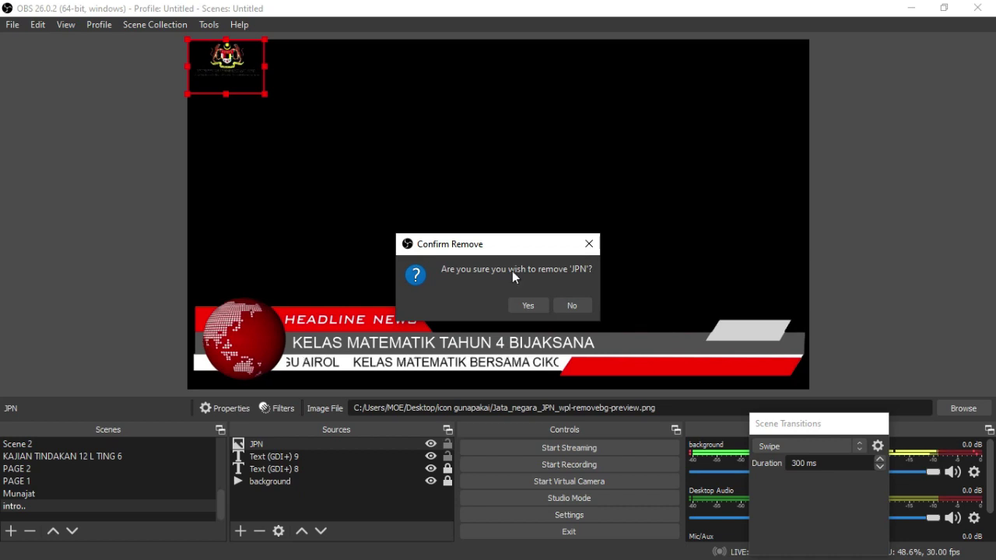
{"action": "left_click", "coordinate": [520, 306]}
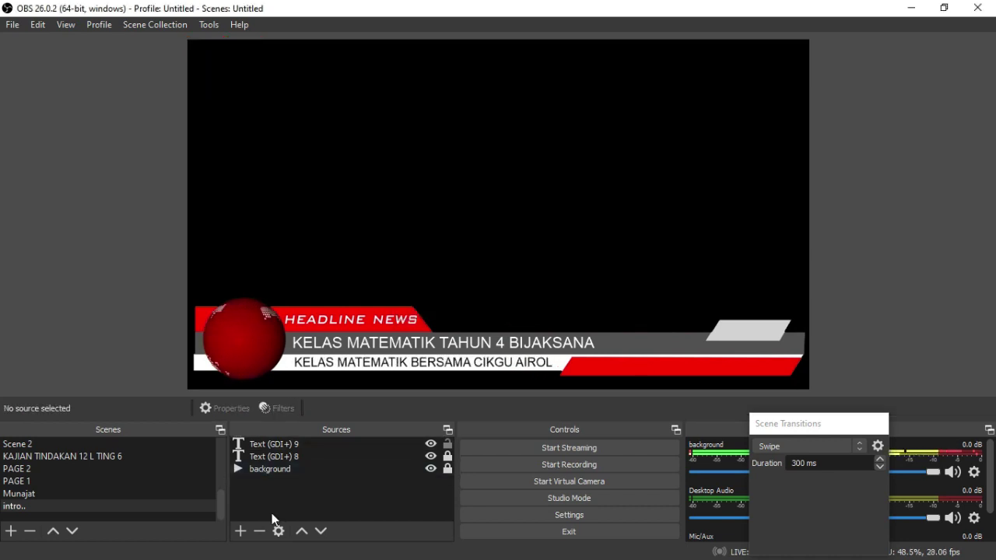
Step: Create a new image source named JPN in the intro scene
{"action": "left_click", "coordinate": [241, 531]}
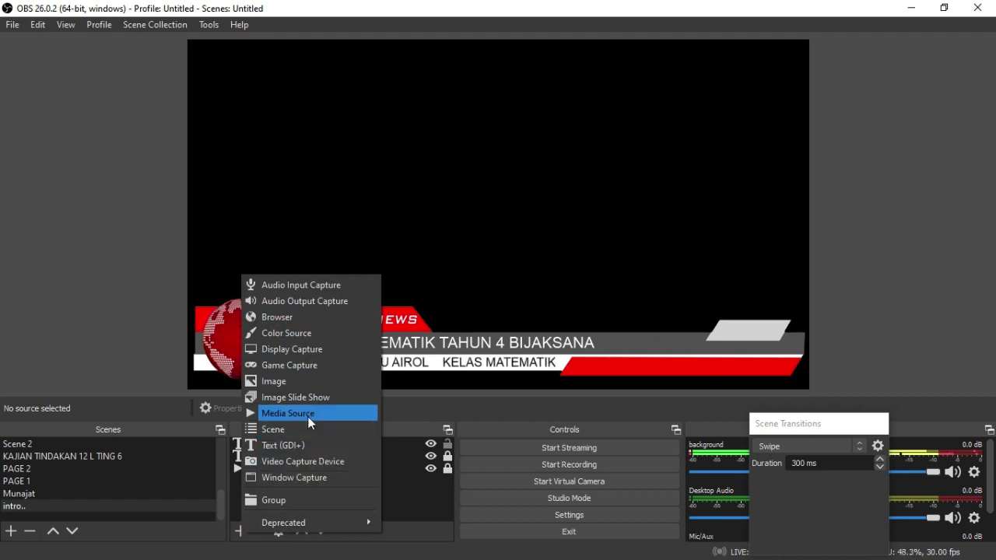
{"action": "left_click", "coordinate": [309, 381]}
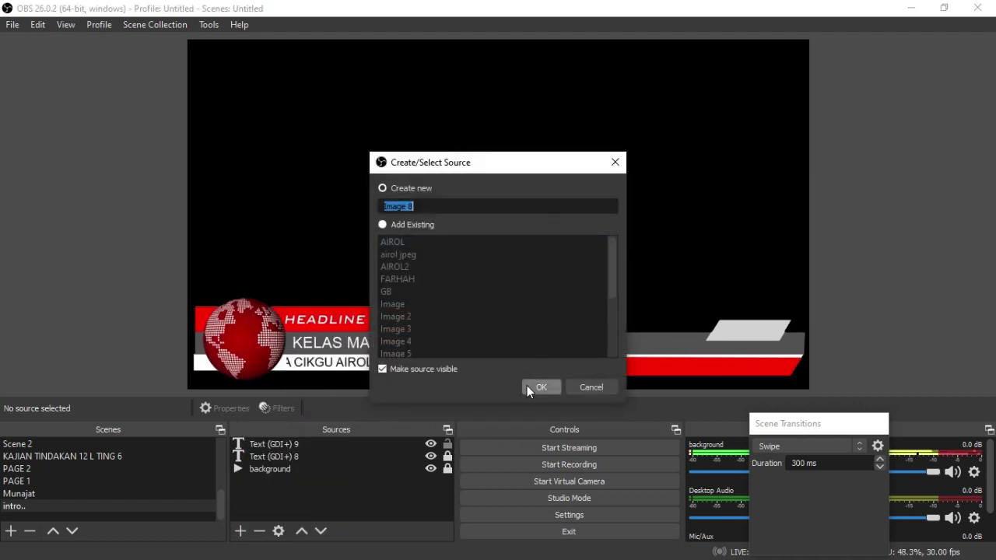
{"action": "type", "text": "JPN"}
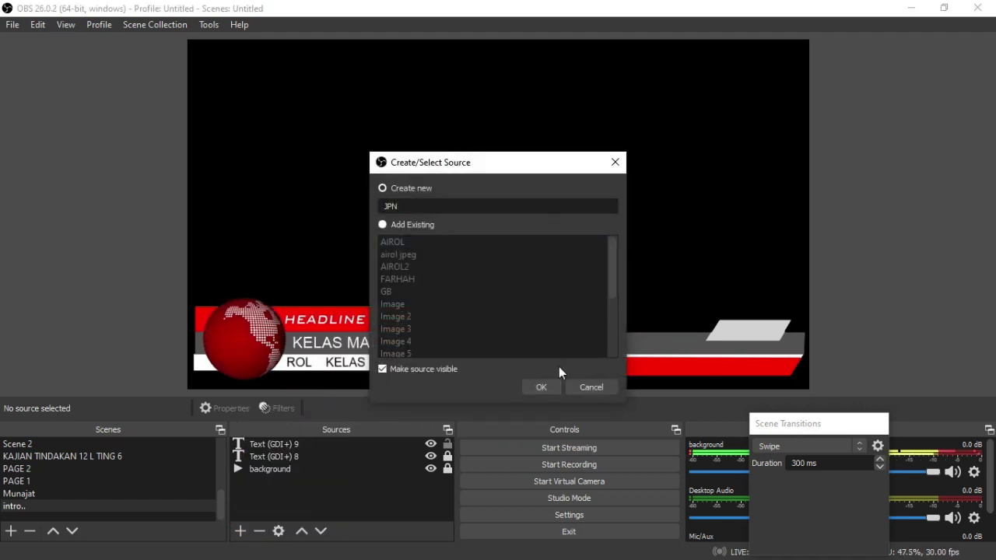
{"action": "left_click", "coordinate": [539, 387]}
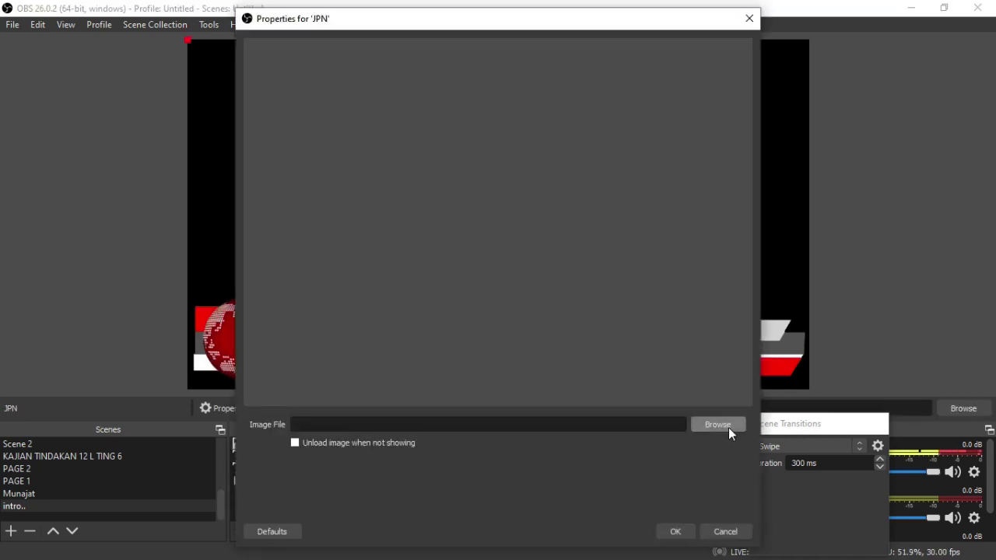
Step: Load Jata negara JPN wpl.jpeg from the icon gunapakai folder as the JPN source's image
{"action": "left_click", "coordinate": [727, 425]}
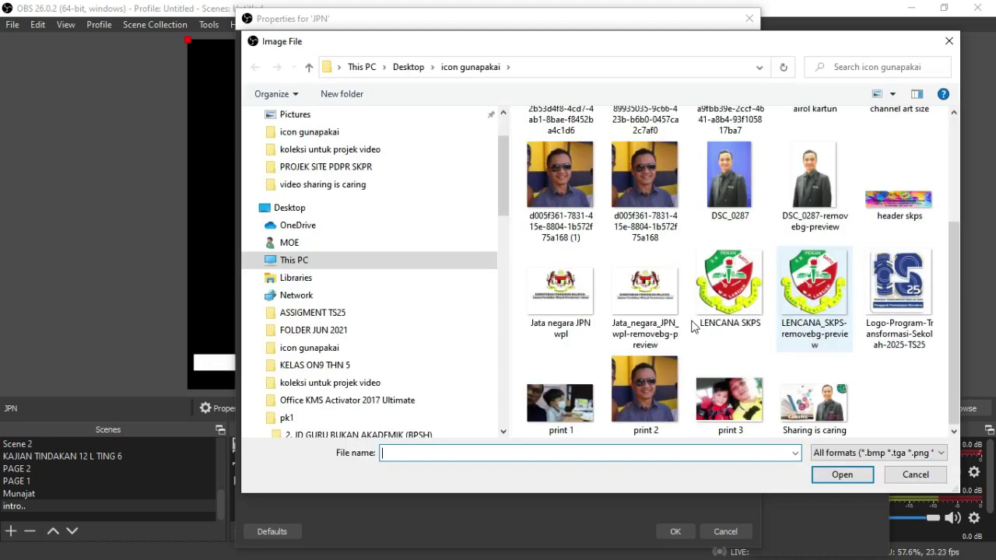
{"action": "double_click", "coordinate": [550, 302]}
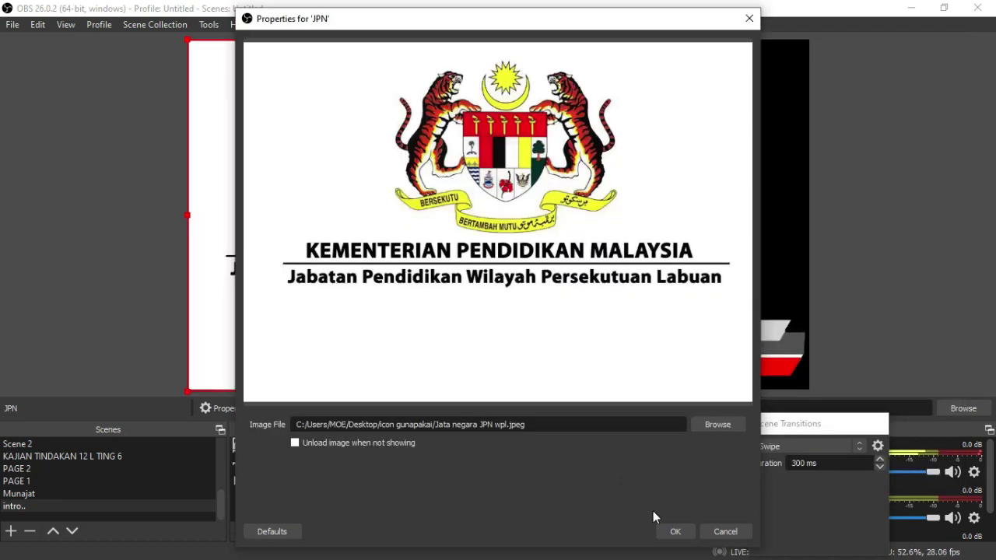
{"action": "left_click", "coordinate": [676, 531]}
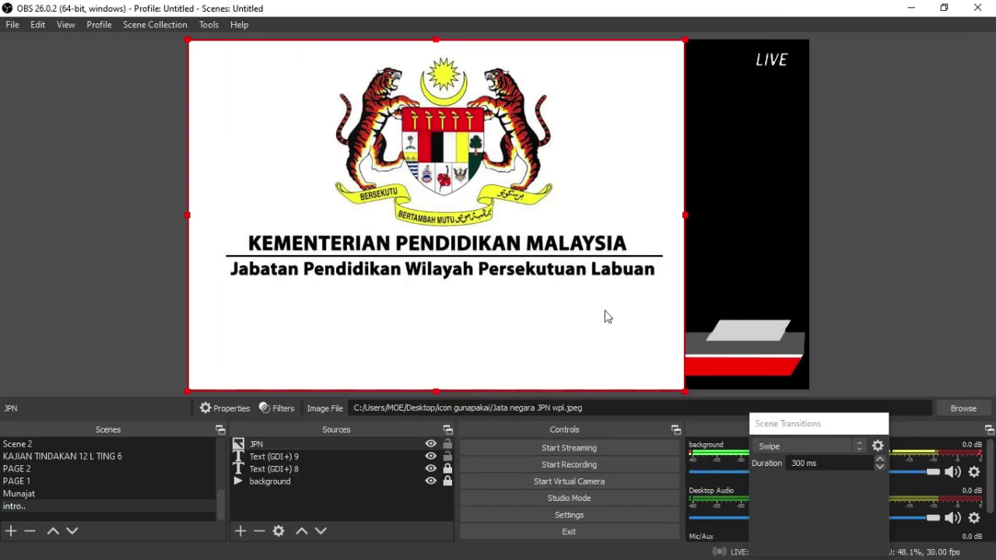
Step: Scale the JPN image down to a small logo in the canvas's upper-left corner, about a tenth of the canvas width, and deselect it
{"action": "left_click_drag", "start_coordinate": [685, 390], "coordinate": [252, 83]}
{"action": "left_click", "coordinate": [348, 133]}
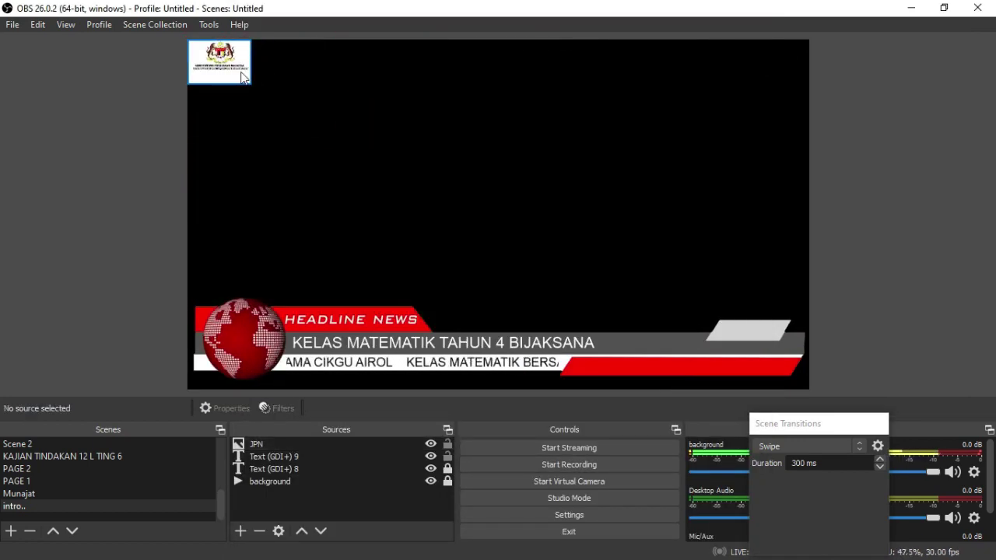
{"action": "left_click", "coordinate": [249, 90]}
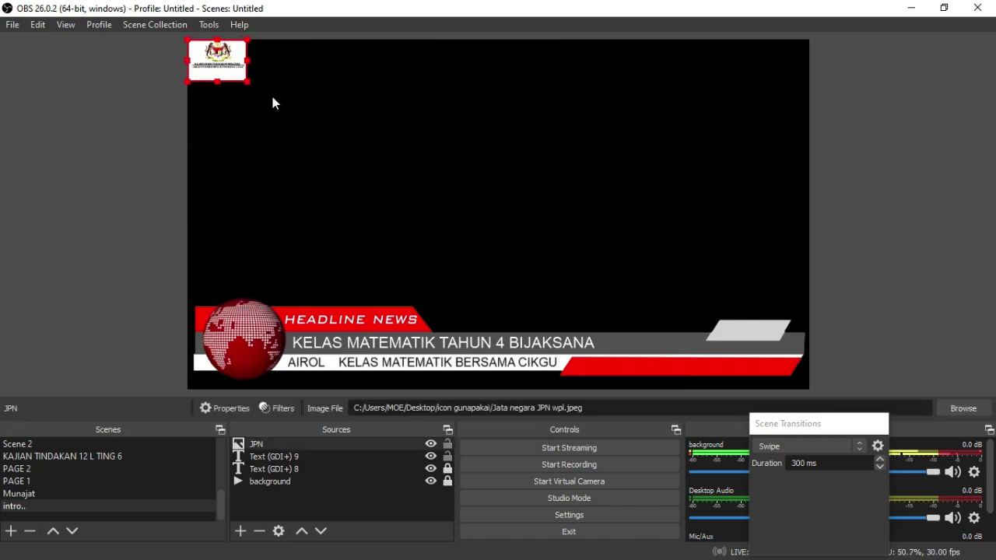
{"action": "left_click", "coordinate": [287, 96]}
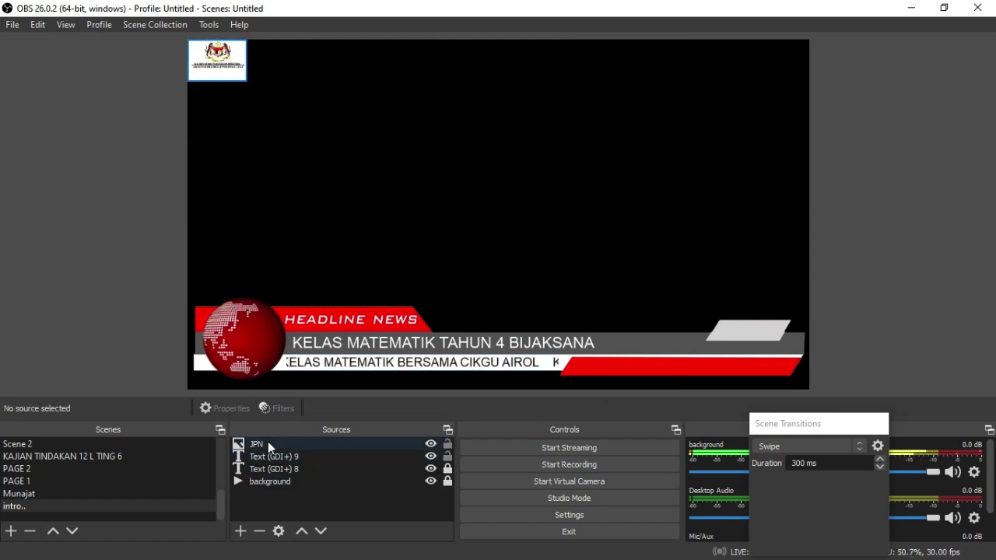
Step: Add a Scroll effect filter with its default name to the JPN source
{"action": "double_click", "coordinate": [268, 441]}
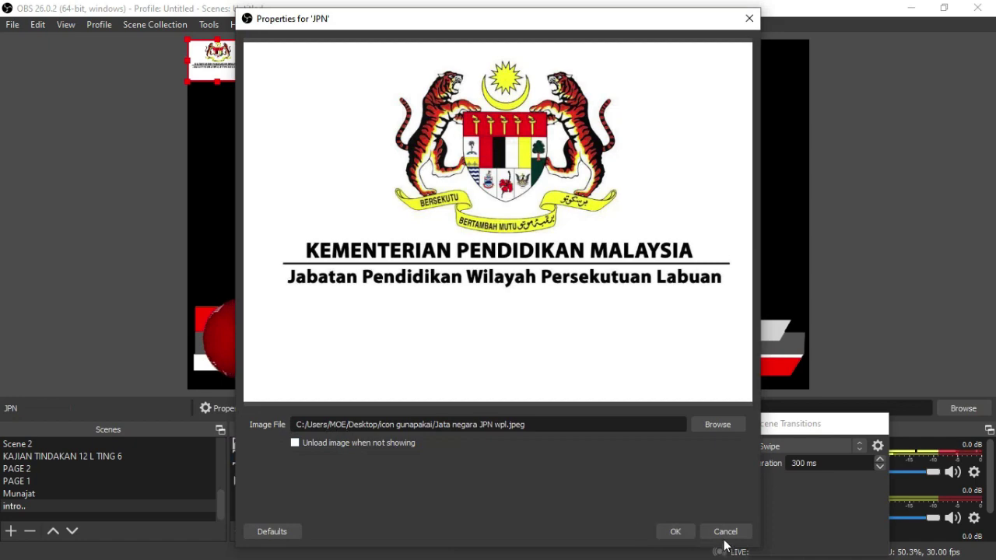
{"action": "left_click", "coordinate": [725, 535]}
{"action": "left_click", "coordinate": [280, 409]}
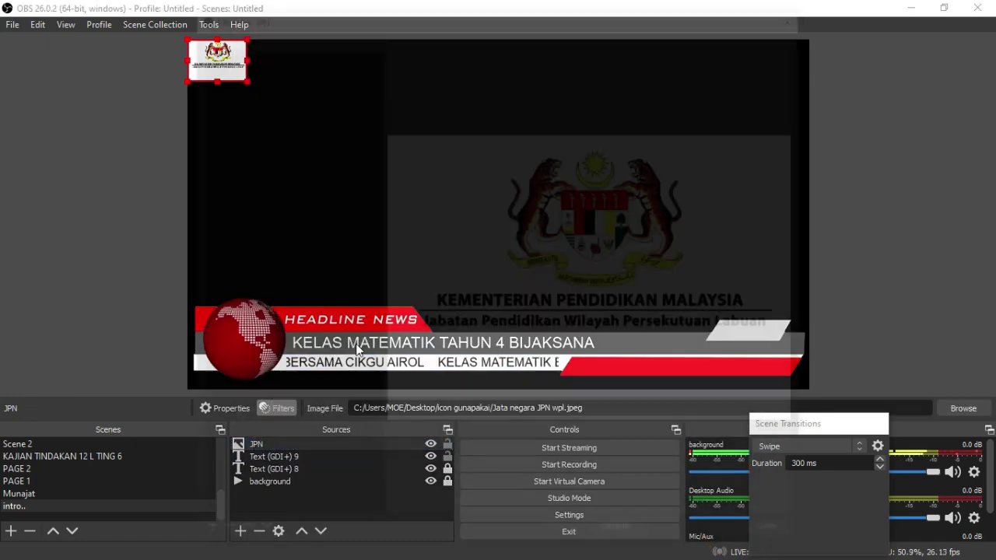
{"action": "left_click", "coordinate": [200, 537]}
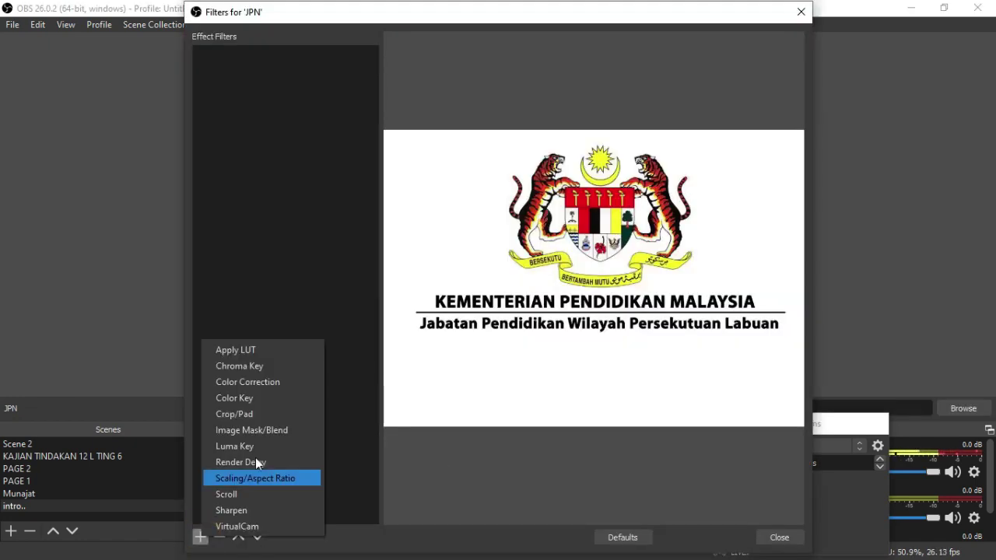
{"action": "left_click", "coordinate": [272, 495]}
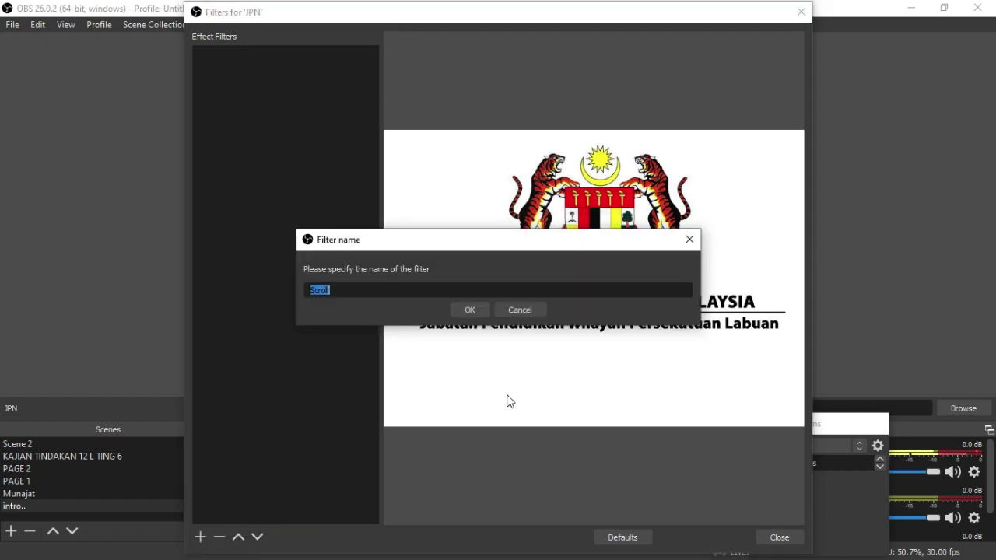
{"action": "left_click", "coordinate": [471, 310]}
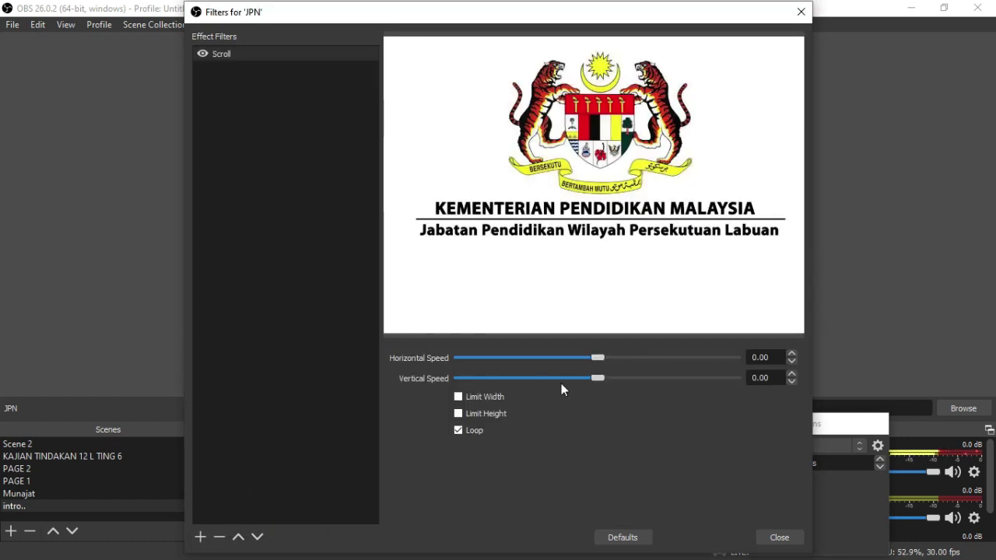
Step: Set the JPN Scroll filter's horizontal speed to 0 and vertical speed to 44, and close the filters
{"action": "mouse_move", "coordinate": [597, 377]}
{"action": "left_mouse_down"}
{"action": "mouse_move", "coordinate": [645, 378]}
{"action": "mouse_move", "coordinate": [611, 386]}
{"action": "mouse_move", "coordinate": [596, 377]}
{"action": "mouse_move", "coordinate": [632, 358]}
{"action": "mouse_move", "coordinate": [596, 360]}
{"action": "mouse_move", "coordinate": [601, 369]}
{"action": "left_mouse_up"}
{"action": "double_click", "coordinate": [763, 358]}
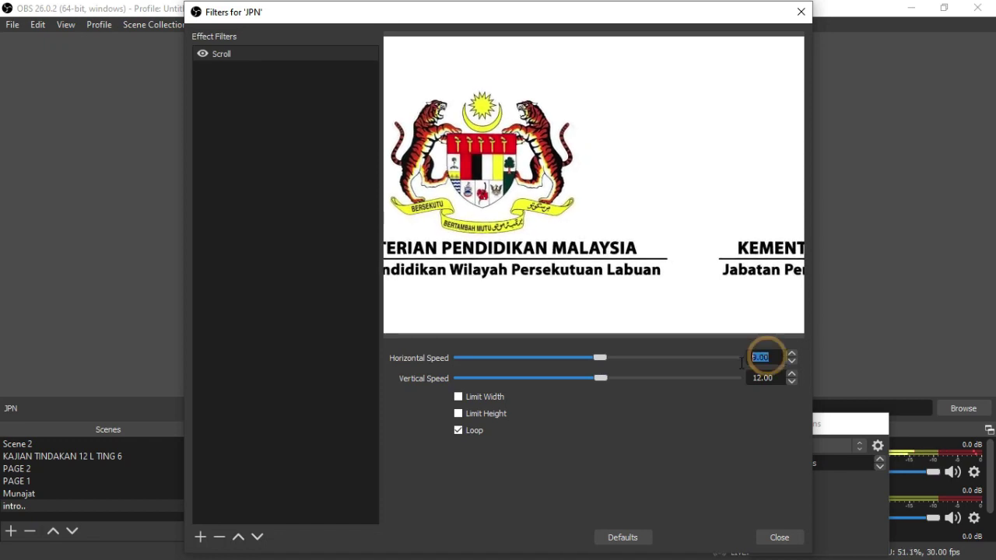
{"action": "type", "text": "0"}
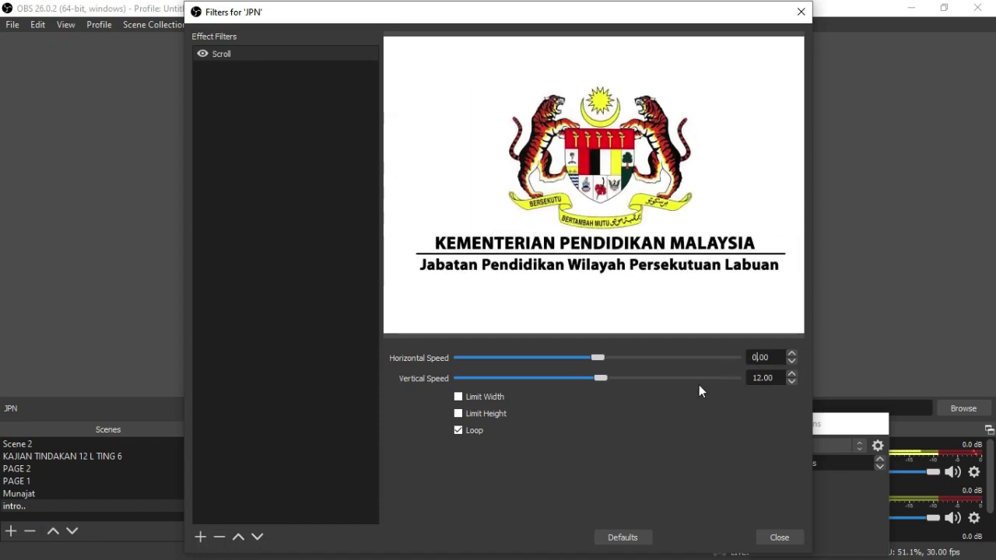
{"action": "left_click", "coordinate": [600, 379]}
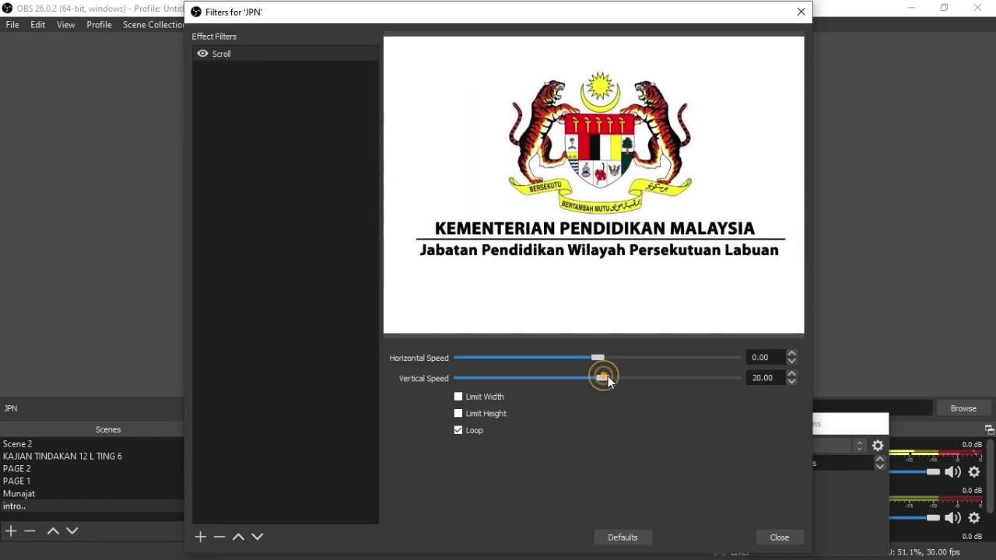
{"action": "left_click_drag", "start_coordinate": [603, 381], "coordinate": [612, 382]}
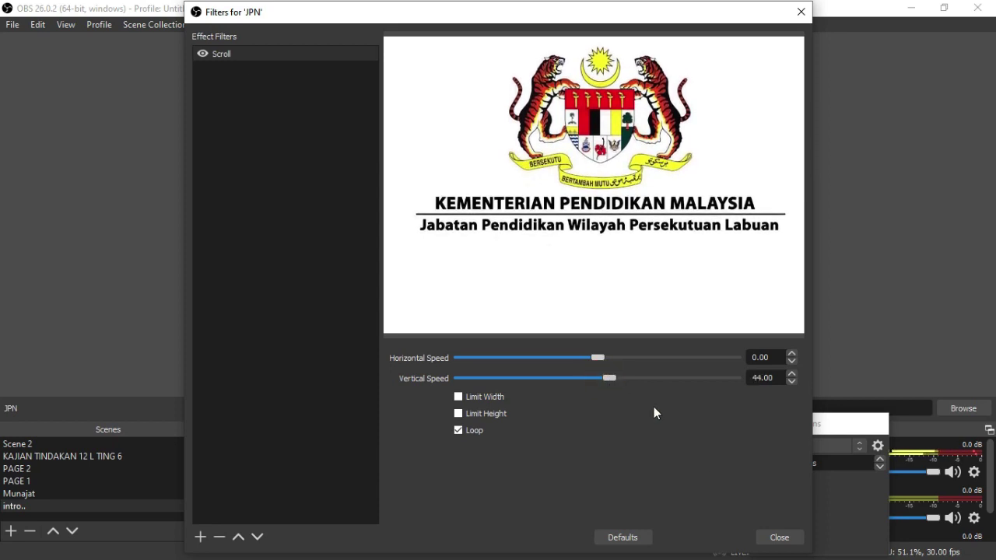
{"action": "left_click", "coordinate": [775, 537]}
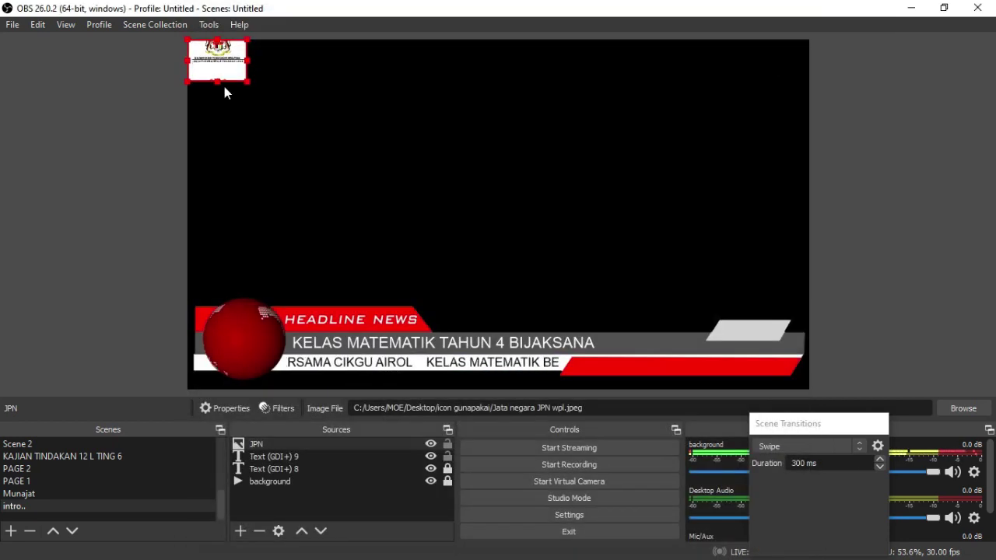
Step: Raise the JPN Scroll filter's vertical speed to 156, close the filters and deselect the logo
{"action": "double_click", "coordinate": [291, 446]}
{"action": "left_click", "coordinate": [724, 532]}
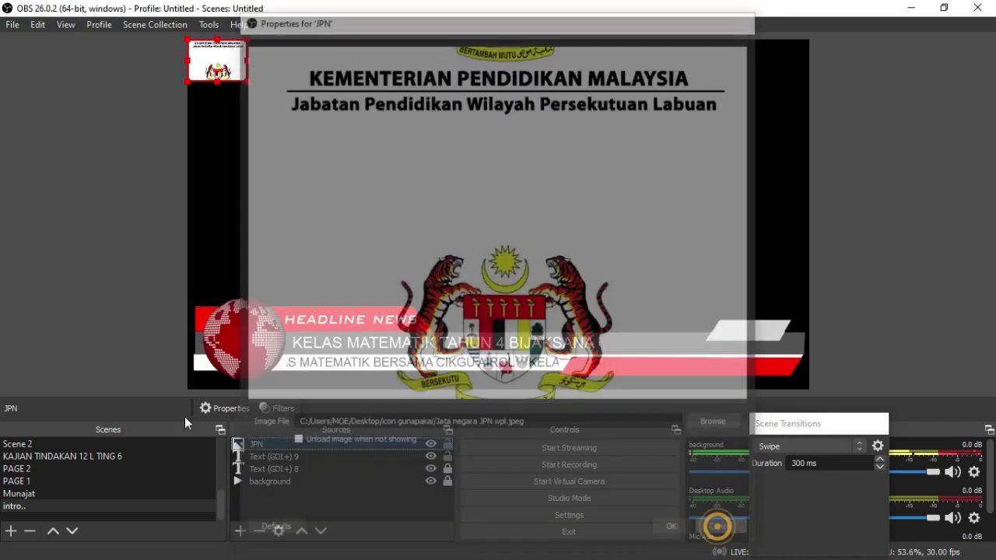
{"action": "left_click", "coordinate": [282, 408]}
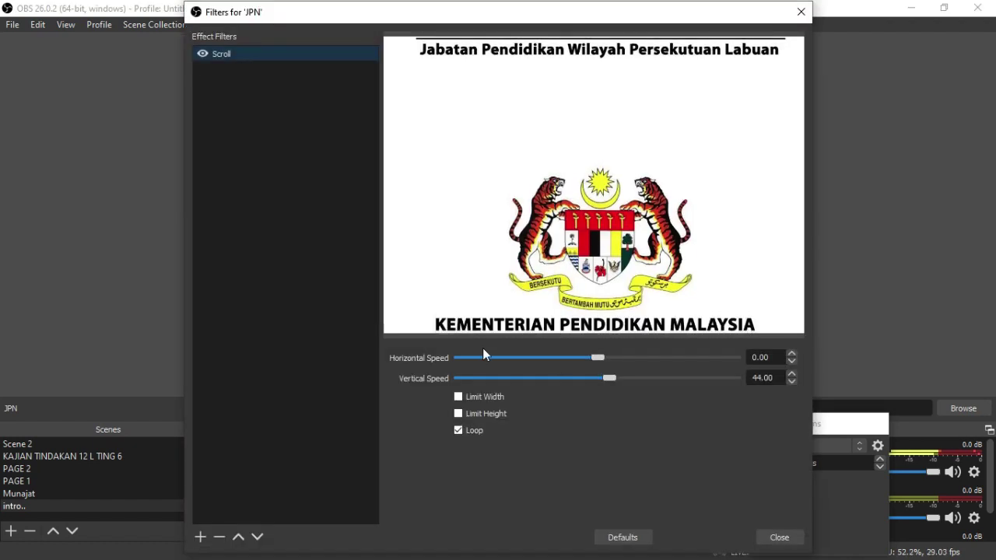
{"action": "left_click_drag", "start_coordinate": [609, 378], "coordinate": [643, 378]}
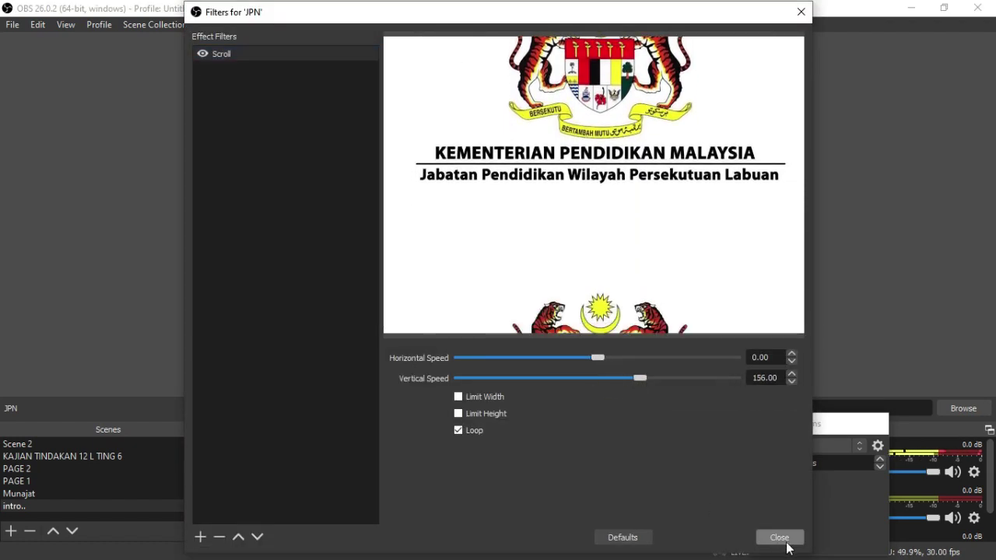
{"action": "left_click", "coordinate": [779, 537]}
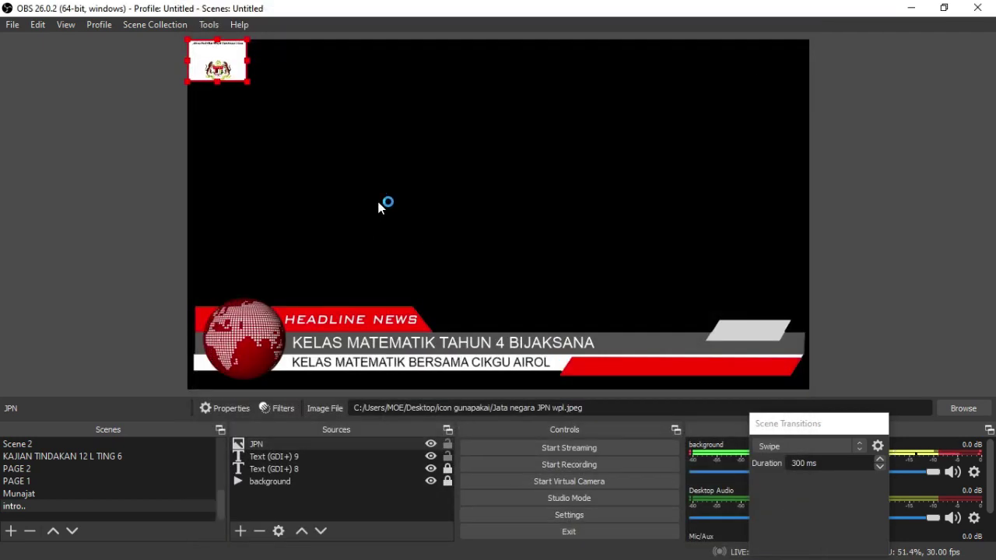
{"action": "left_click", "coordinate": [394, 195]}
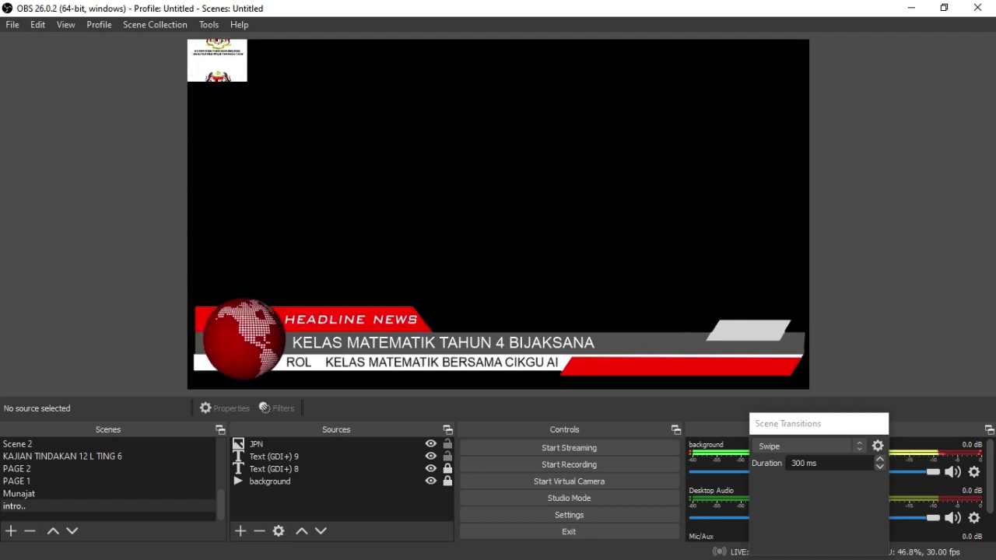
Step: Minimize OBS Studio and switch to a new tab in Google Chrome
{"action": "left_click", "coordinate": [944, 7]}
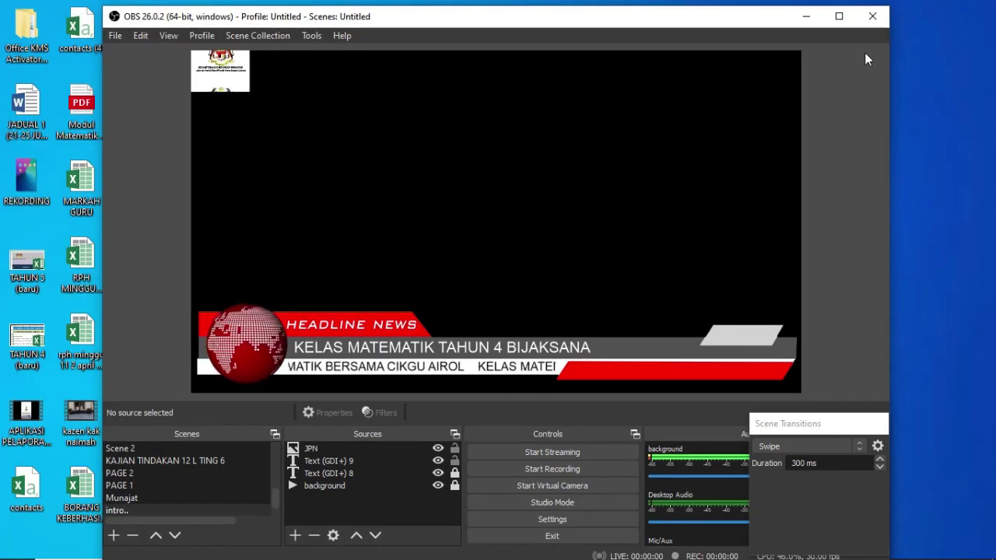
{"action": "left_click", "coordinate": [806, 15]}
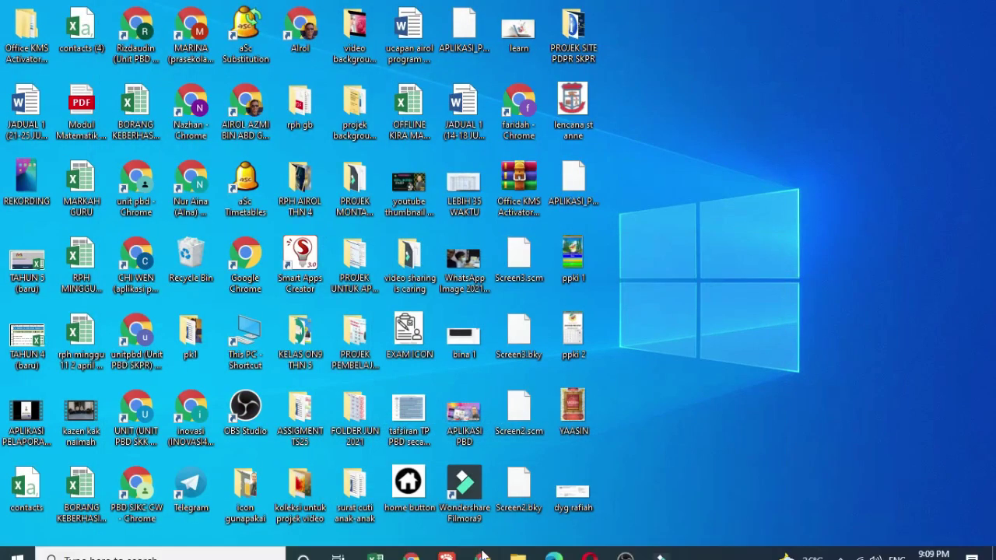
{"action": "left_click", "coordinate": [486, 546]}
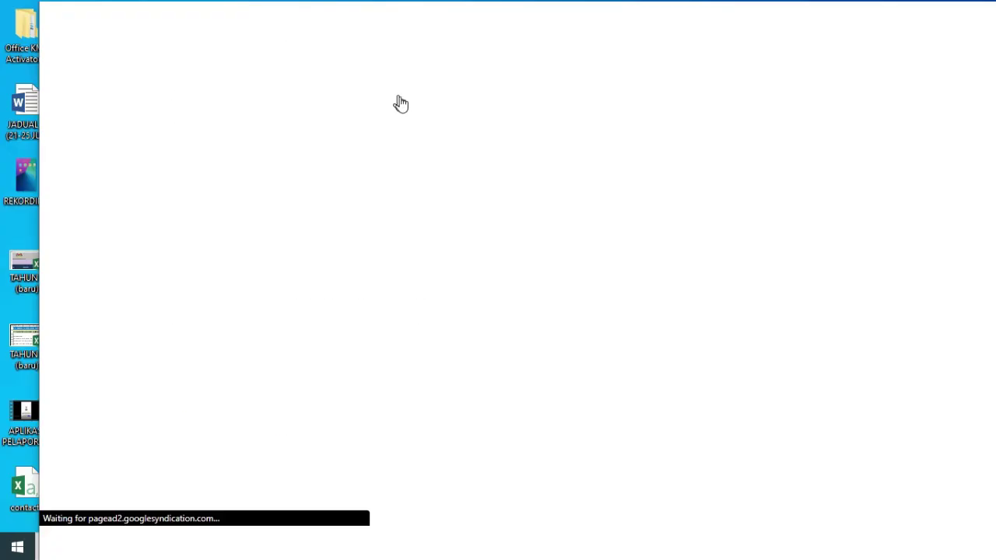
{"action": "left_click", "coordinate": [232, 21]}
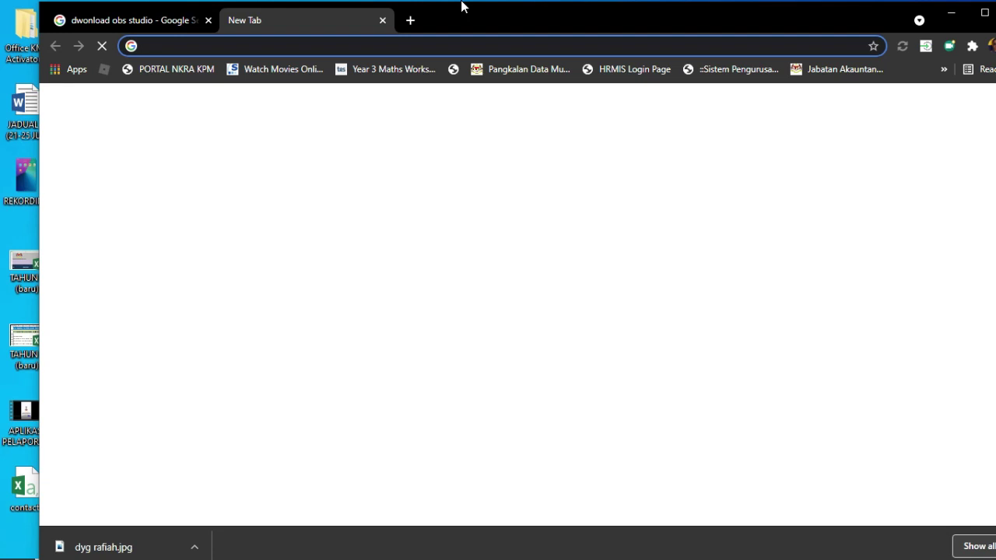
Step: Search the web for GOOGLEMEET and open the Google Meet site
{"action": "type", "text": "GOOLE"}
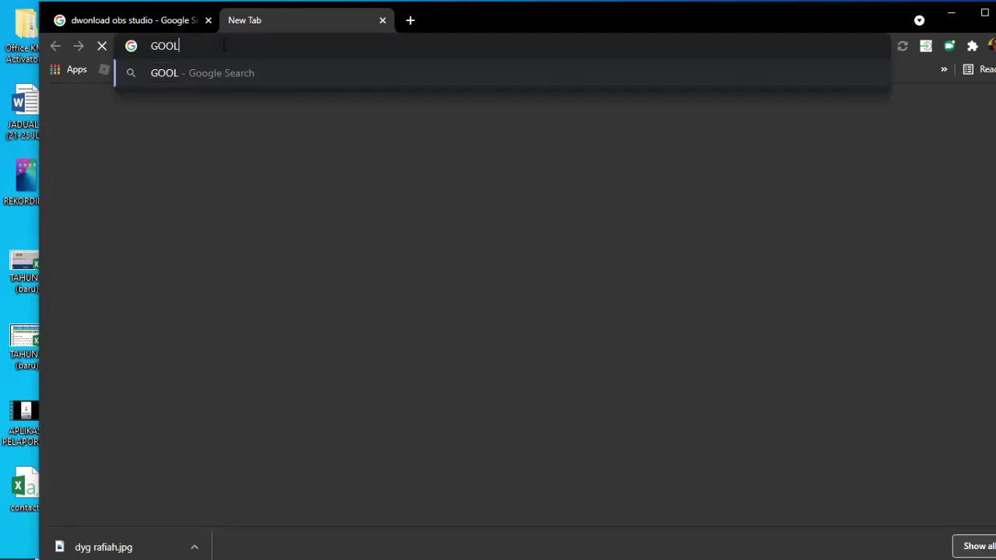
{"action": "key", "text": "BackSpace"}
{"action": "key", "text": "BackSpace"}
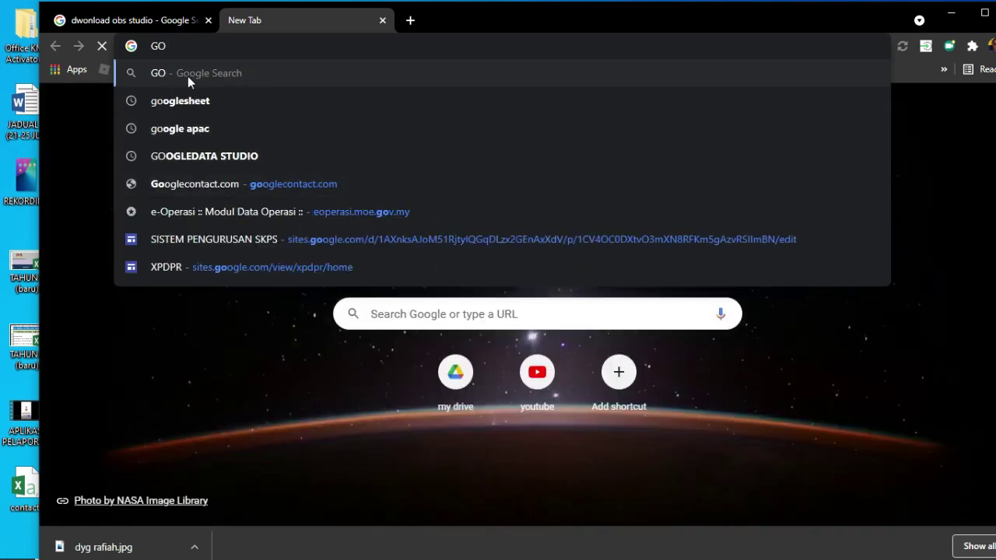
{"action": "type", "text": "OGLEMEET"}
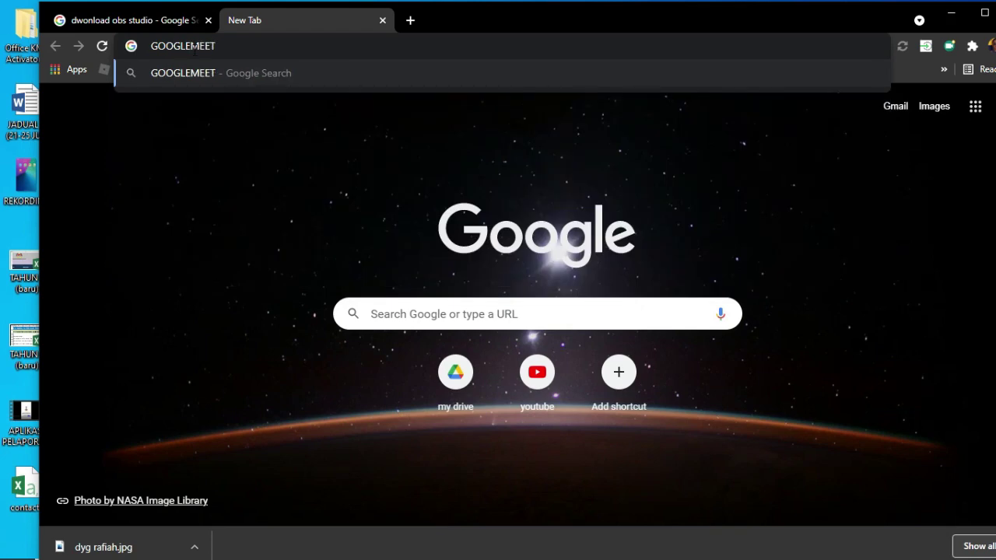
{"action": "key", "text": "Return"}
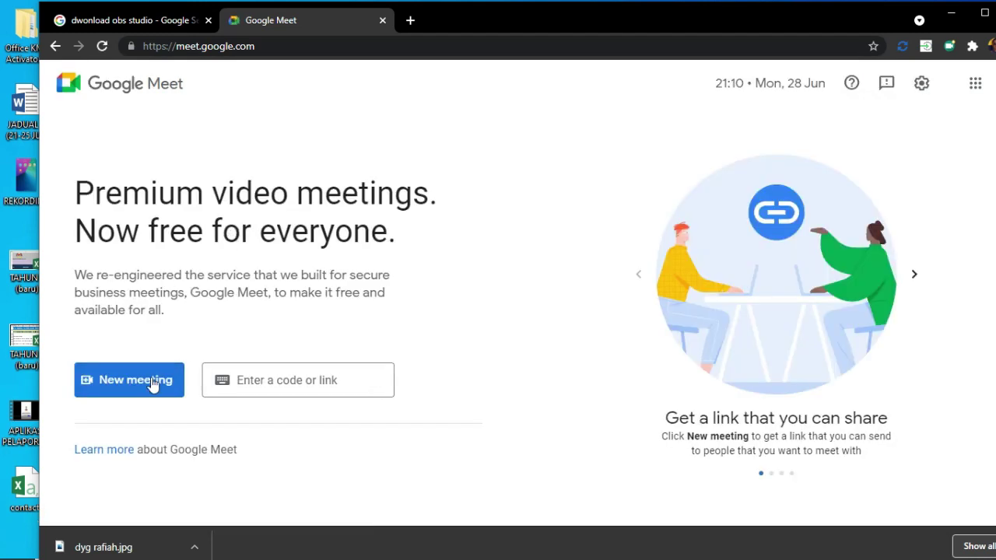
Step: Start an instant new meeting in Google Meet
{"action": "left_click", "coordinate": [148, 385]}
{"action": "left_click", "coordinate": [154, 385]}
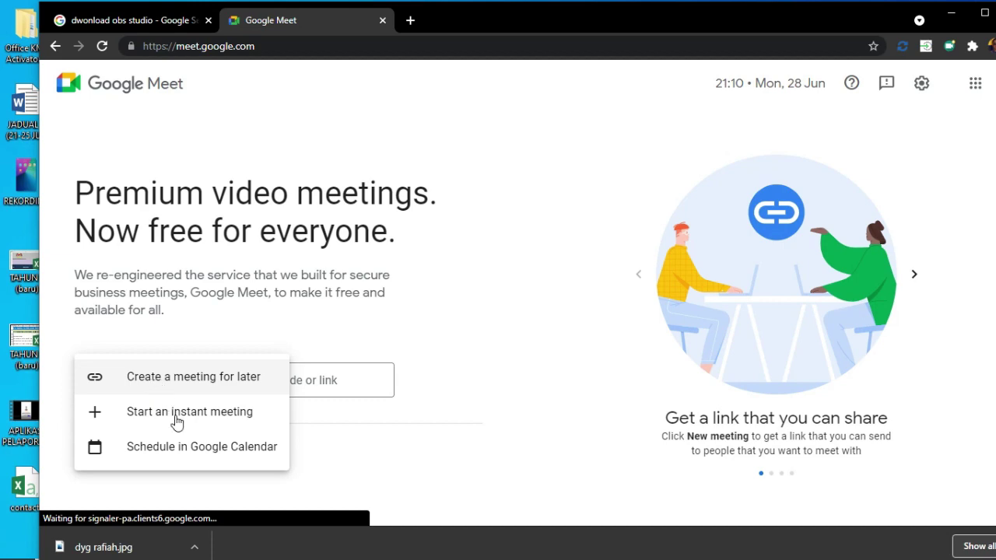
{"action": "left_click", "coordinate": [179, 417]}
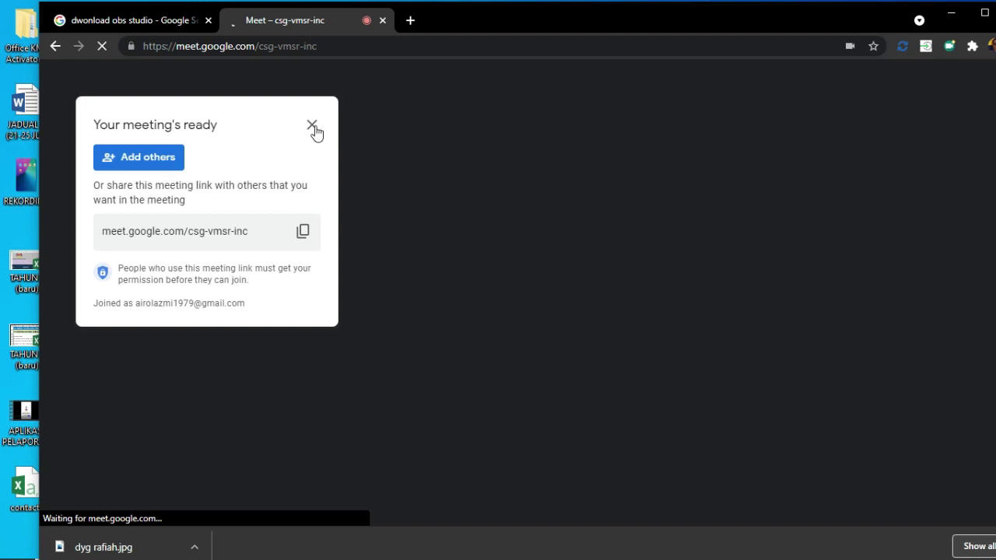
Step: Dismiss the meeting-ready notice and open the Google Meet settings
{"action": "left_click", "coordinate": [312, 127]}
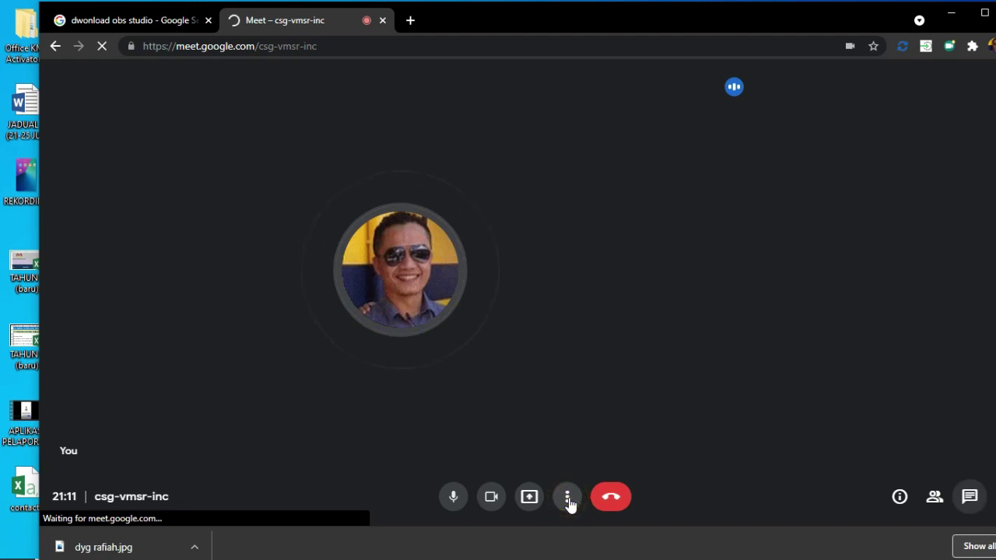
{"action": "left_click", "coordinate": [568, 502]}
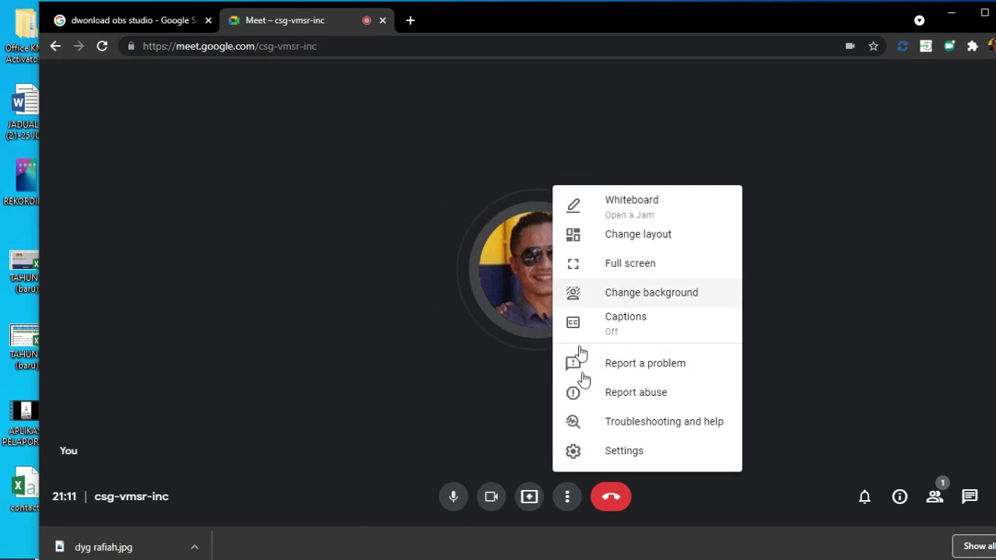
{"action": "left_click", "coordinate": [624, 451]}
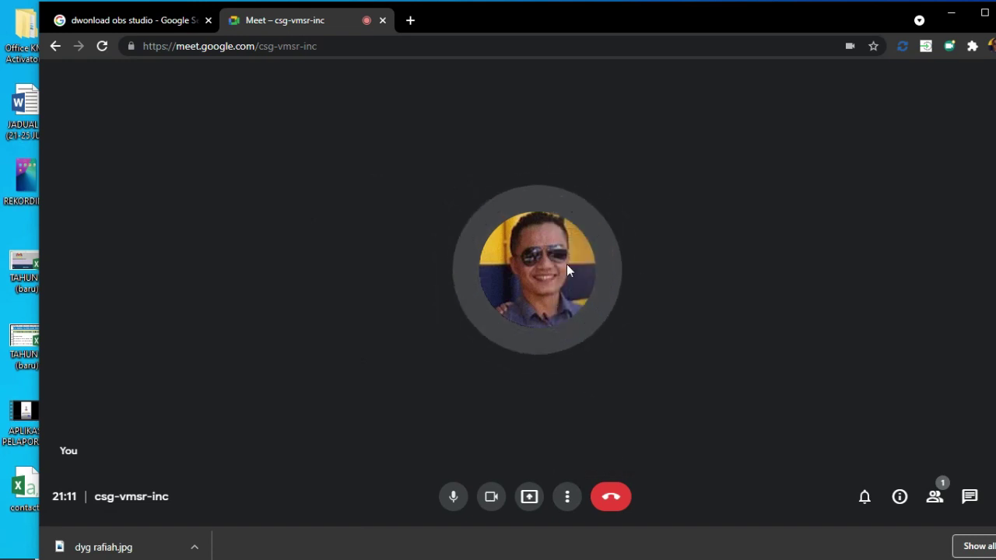
{"action": "key", "text": "ctrl+e"}
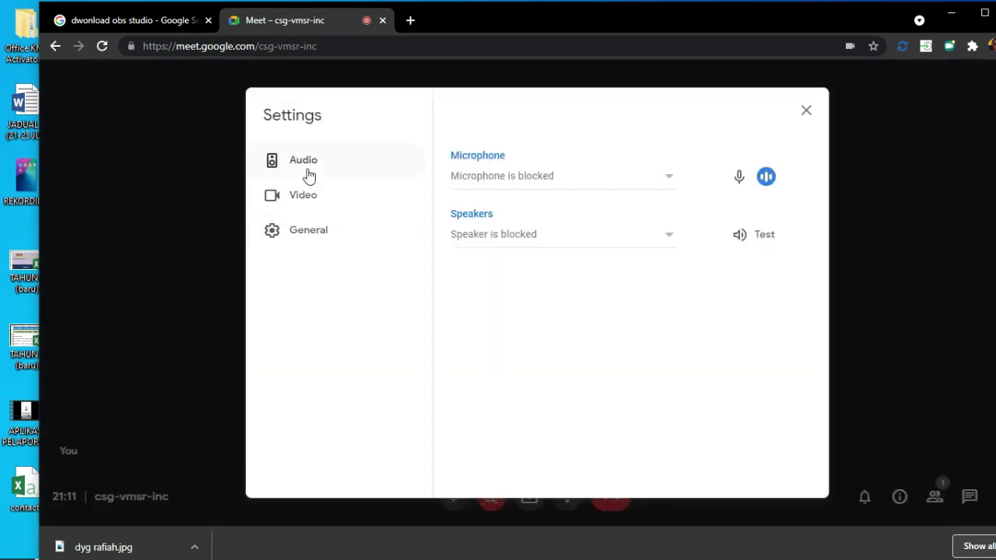
Step: Set the meeting's video camera to OBS-Camera and close the settings
{"action": "left_click", "coordinate": [314, 204]}
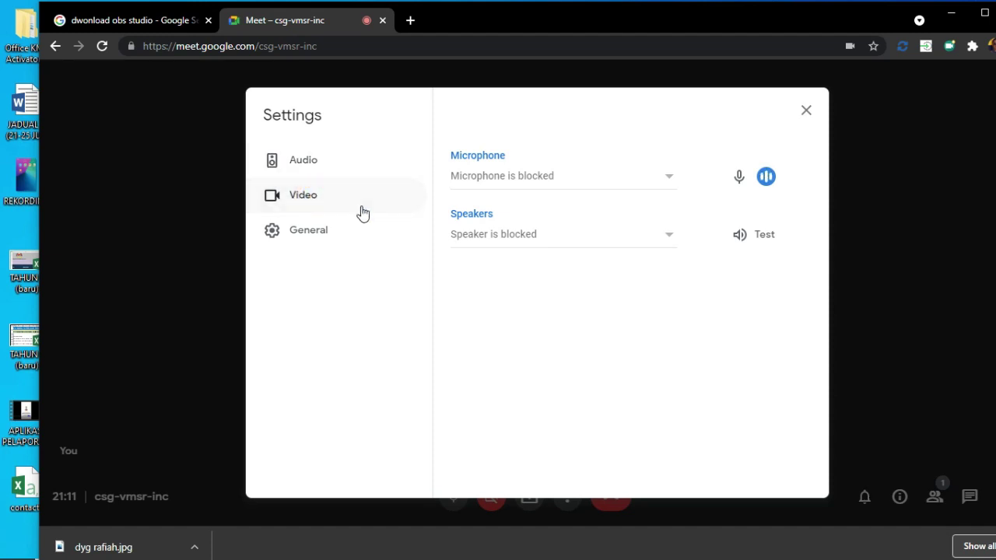
{"action": "left_click", "coordinate": [310, 198]}
{"action": "left_click", "coordinate": [299, 200]}
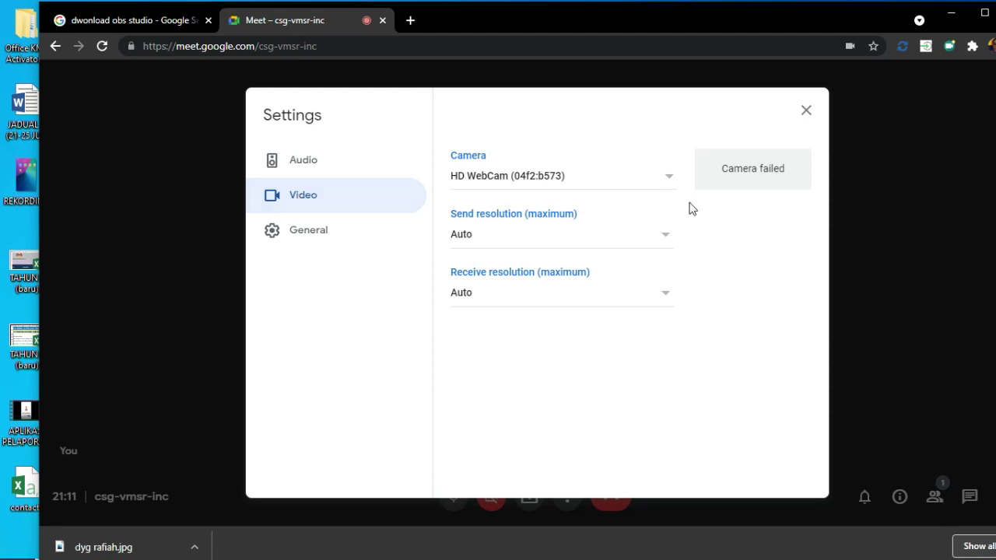
{"action": "left_click", "coordinate": [669, 178]}
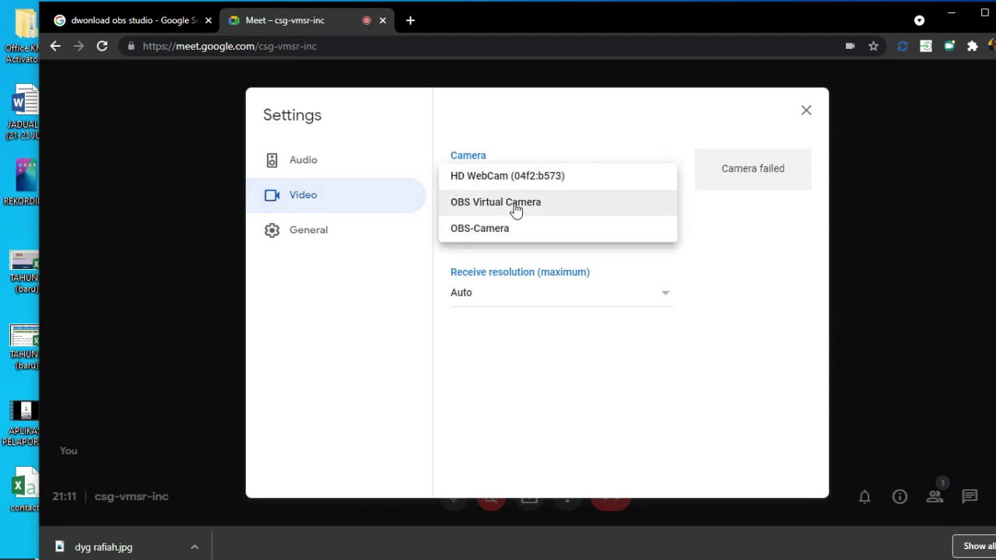
{"action": "left_click", "coordinate": [511, 237]}
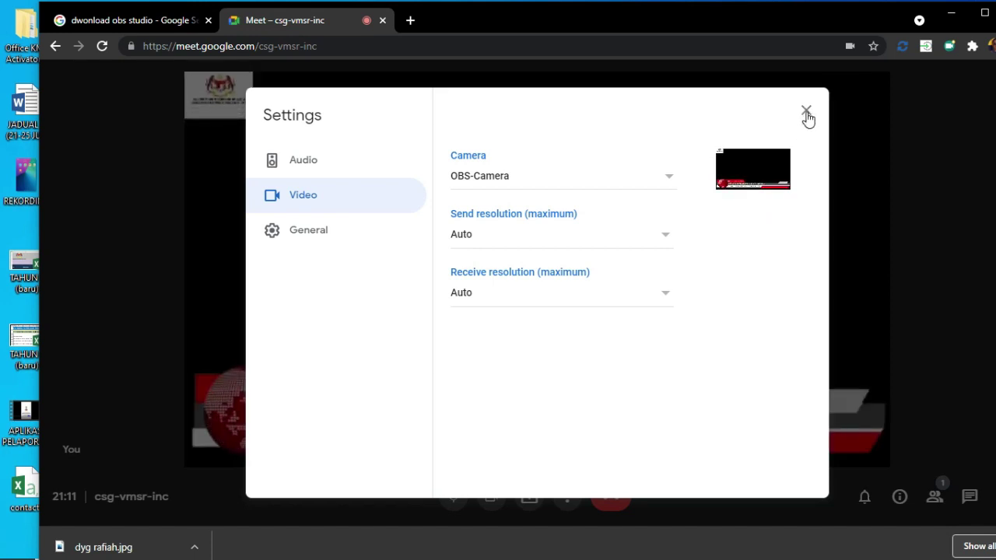
{"action": "left_click", "coordinate": [807, 113]}
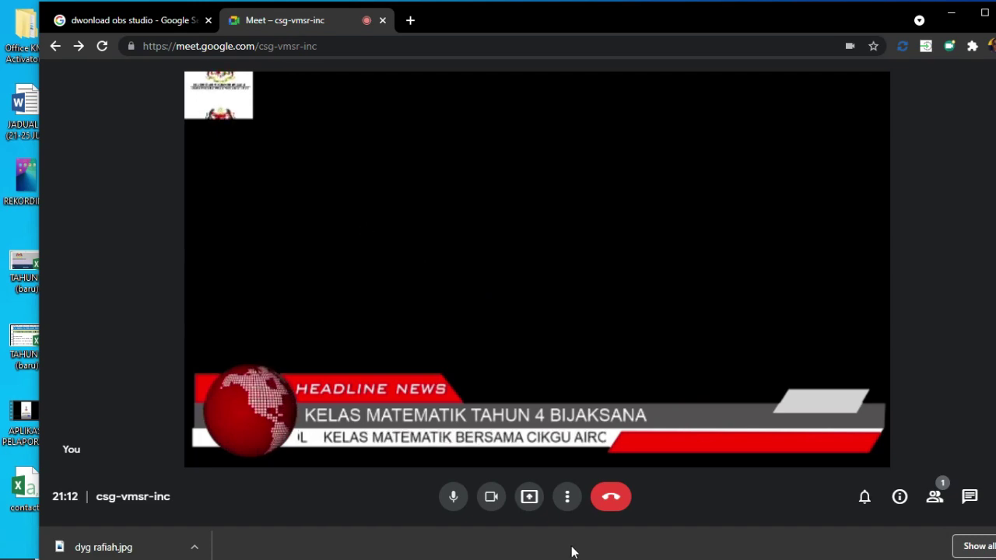
Step: Switch to OBS Studio and add a new Video Capture Device source with the default name to the intro scene
{"action": "left_click", "coordinate": [951, 14]}
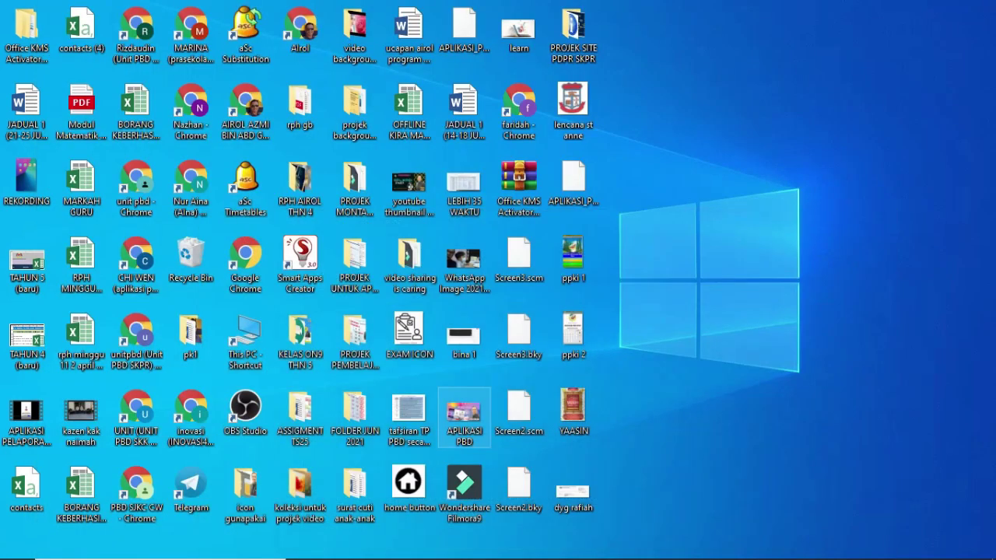
{"action": "left_click", "coordinate": [628, 545]}
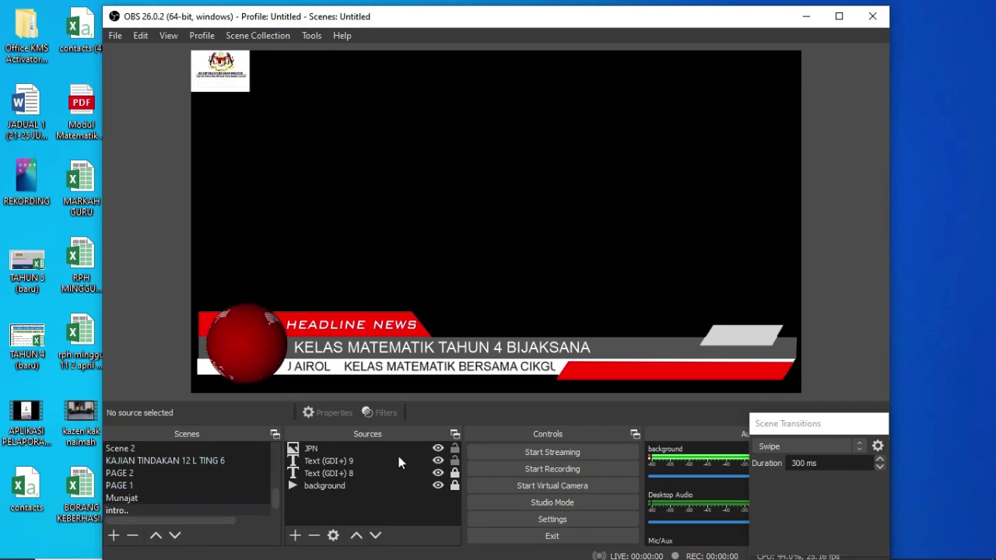
{"action": "left_click", "coordinate": [294, 536]}
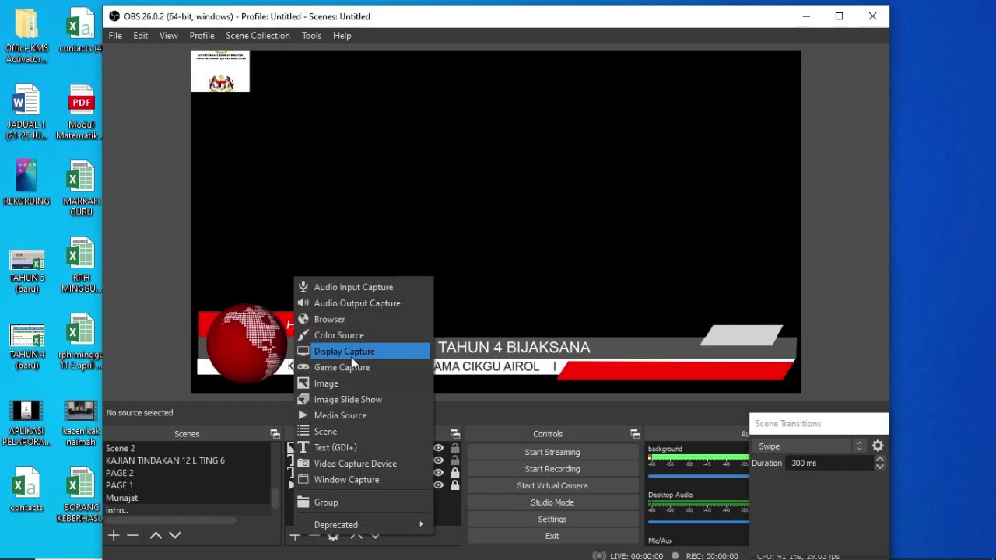
{"action": "left_click", "coordinate": [358, 465]}
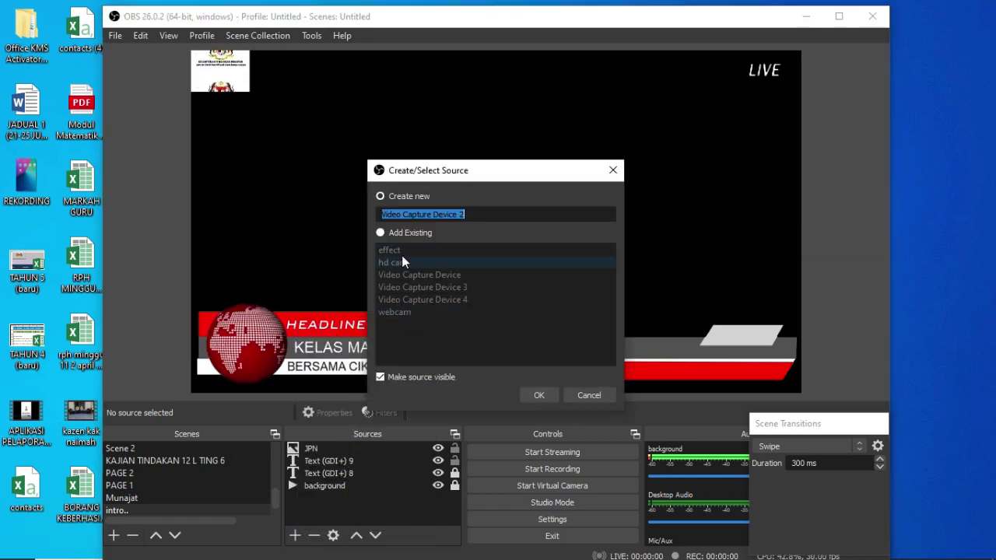
{"action": "left_click", "coordinate": [415, 316]}
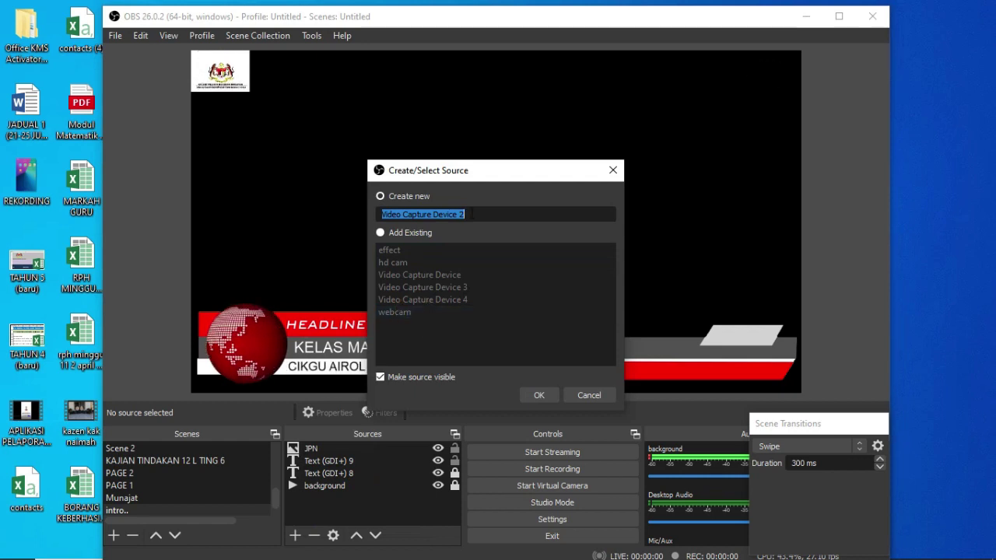
{"action": "left_click", "coordinate": [538, 396]}
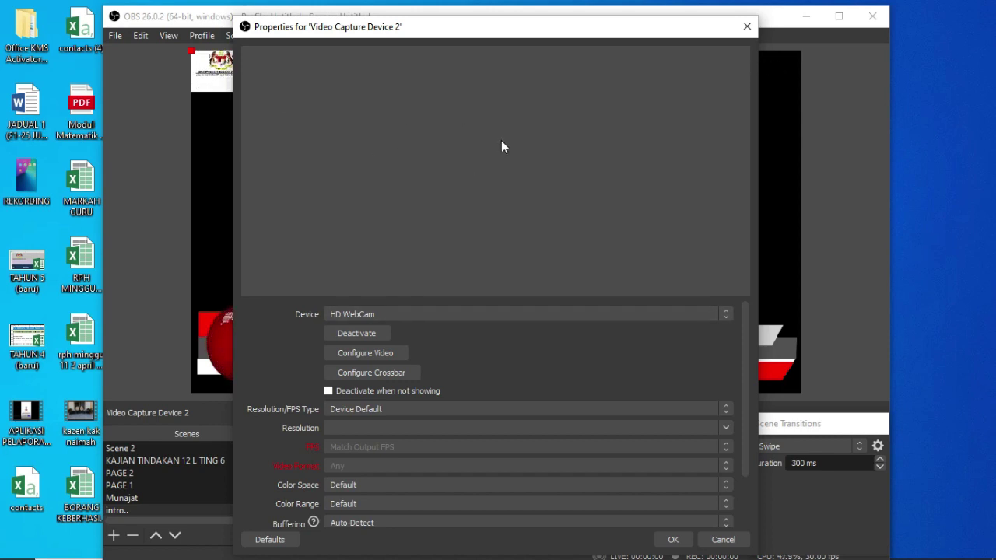
Step: Keep HD WebCam as the video capture device and close the source's properties
{"action": "left_click", "coordinate": [725, 315]}
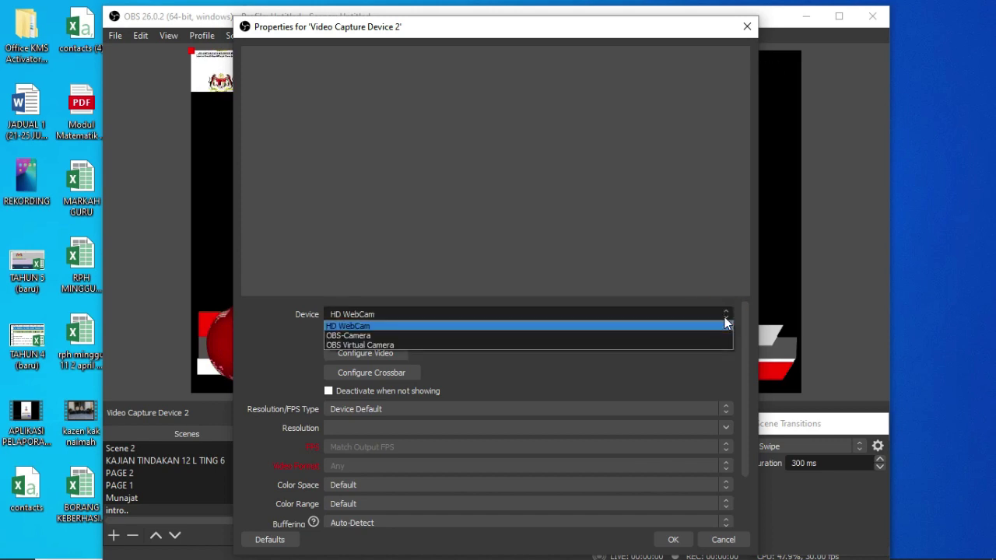
{"action": "left_click", "coordinate": [723, 326]}
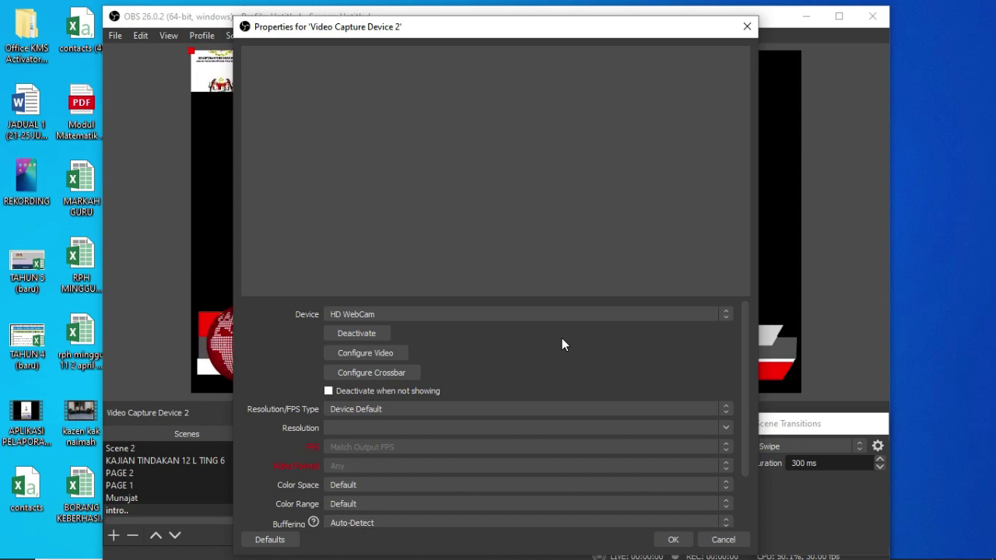
{"action": "left_click", "coordinate": [723, 540]}
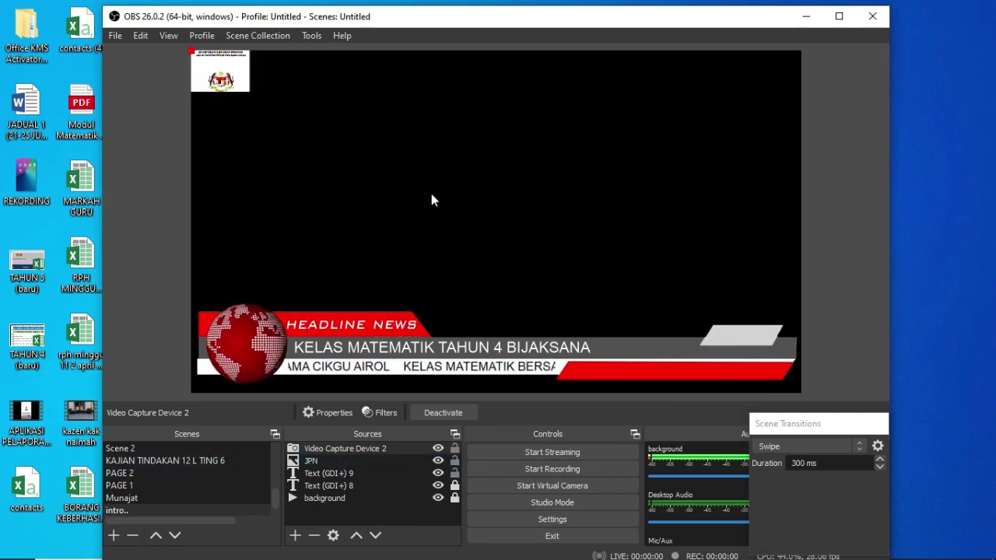
Step: Add a new Window Capture source named MEET AGOGO to the intro scene
{"action": "left_click", "coordinate": [295, 536]}
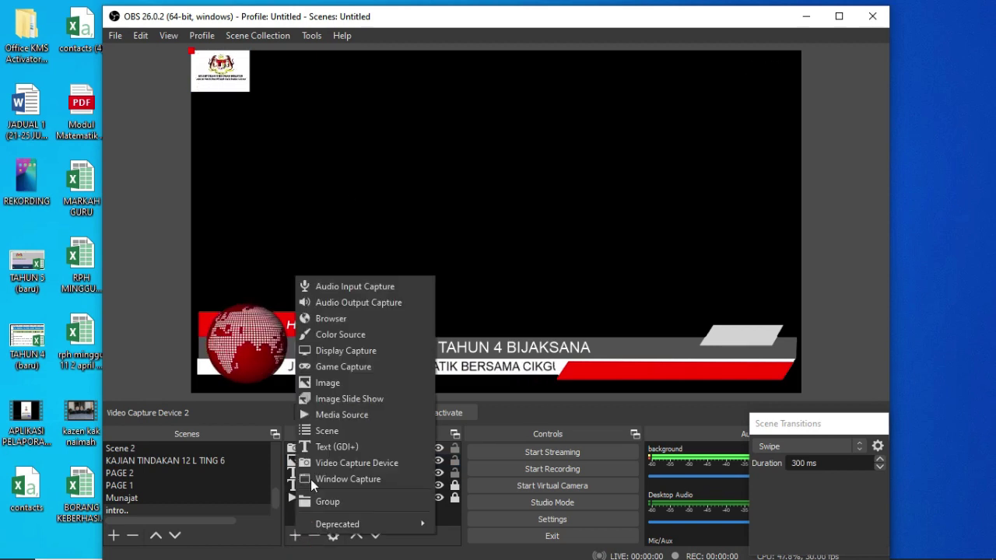
{"action": "left_click", "coordinate": [369, 481]}
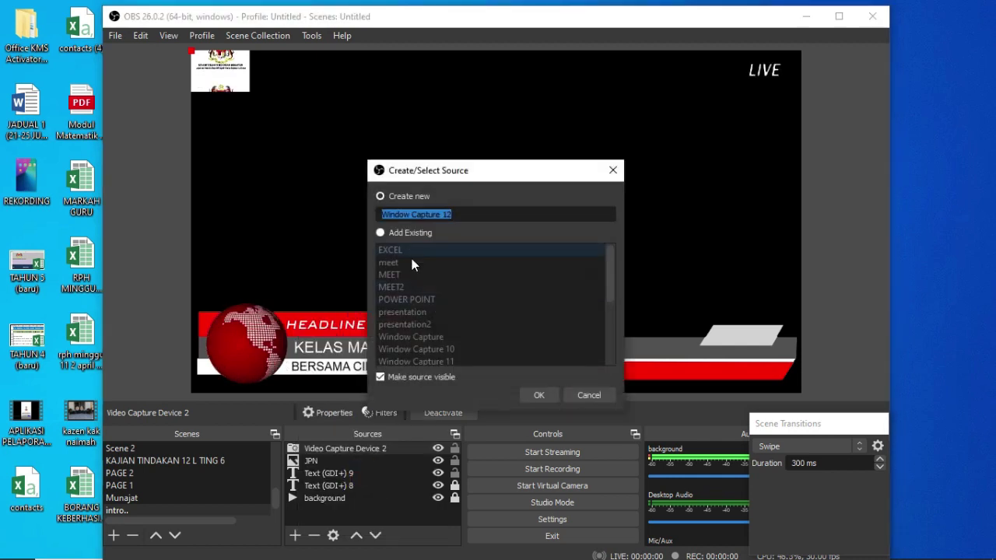
{"action": "type", "text": "MEET"}
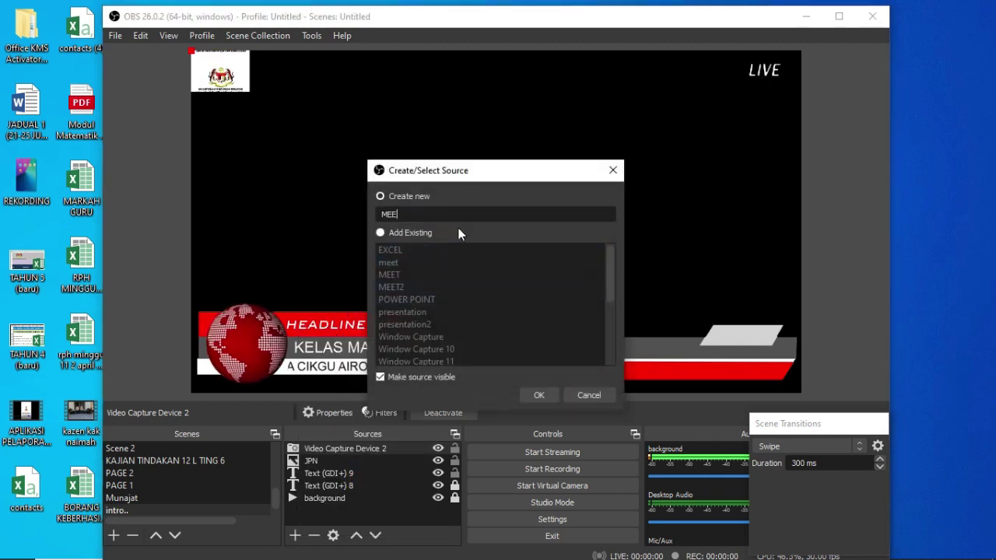
{"action": "left_click", "coordinate": [539, 395]}
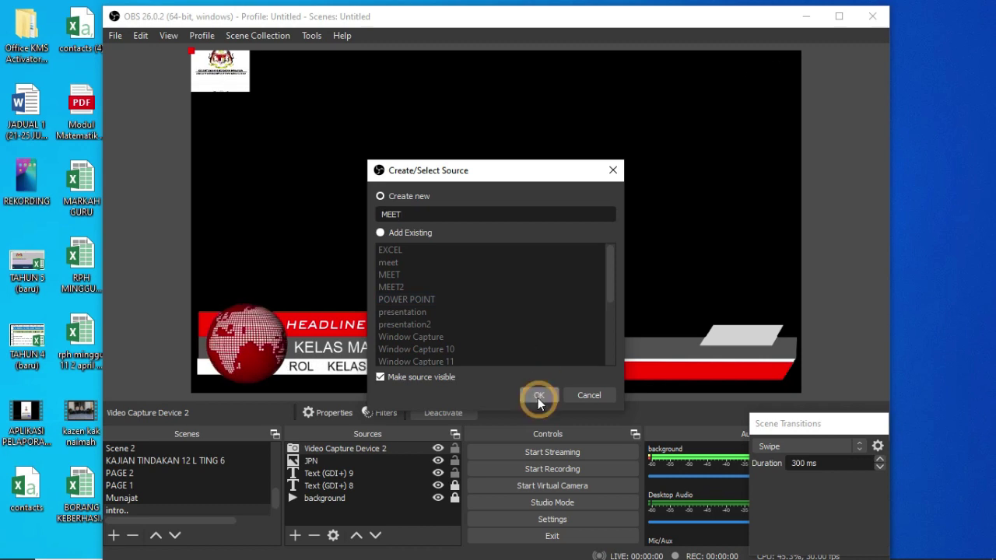
{"action": "left_click", "coordinate": [542, 312]}
{"action": "left_click", "coordinate": [416, 215]}
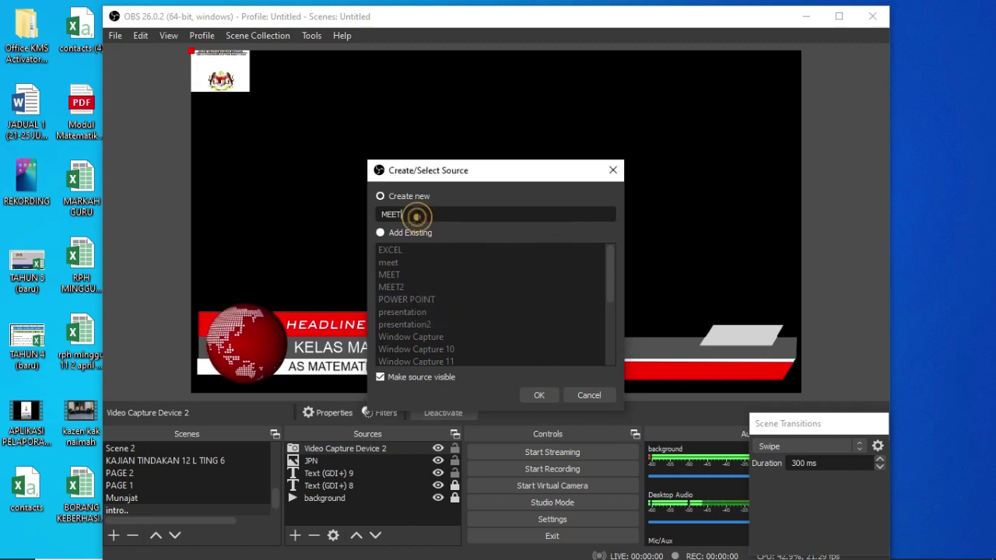
{"action": "type", "text": "AGOGO"}
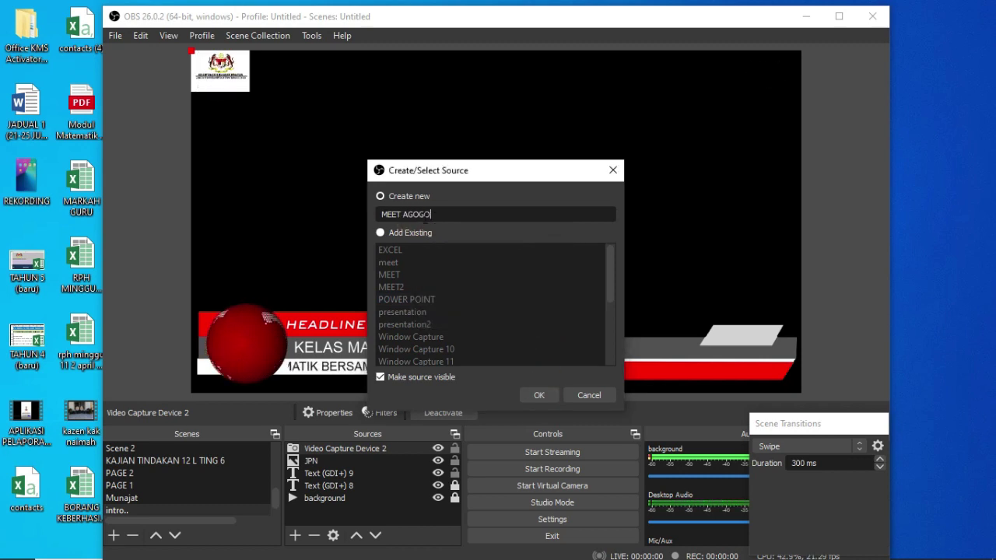
{"action": "left_click", "coordinate": [538, 396]}
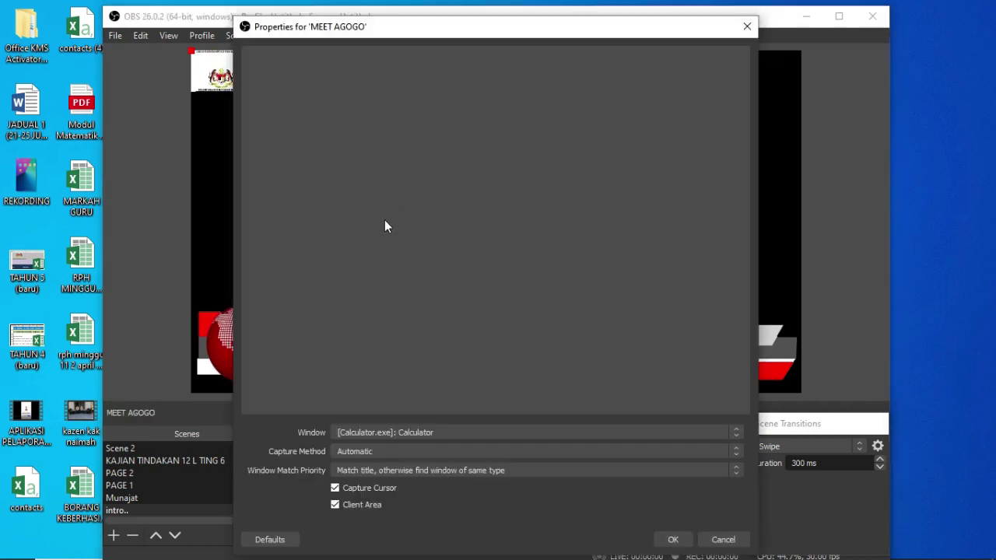
Step: Look for the Google Meet window among the windows available to MEET AGOGO, and cancel its properties
{"action": "left_click", "coordinate": [427, 433]}
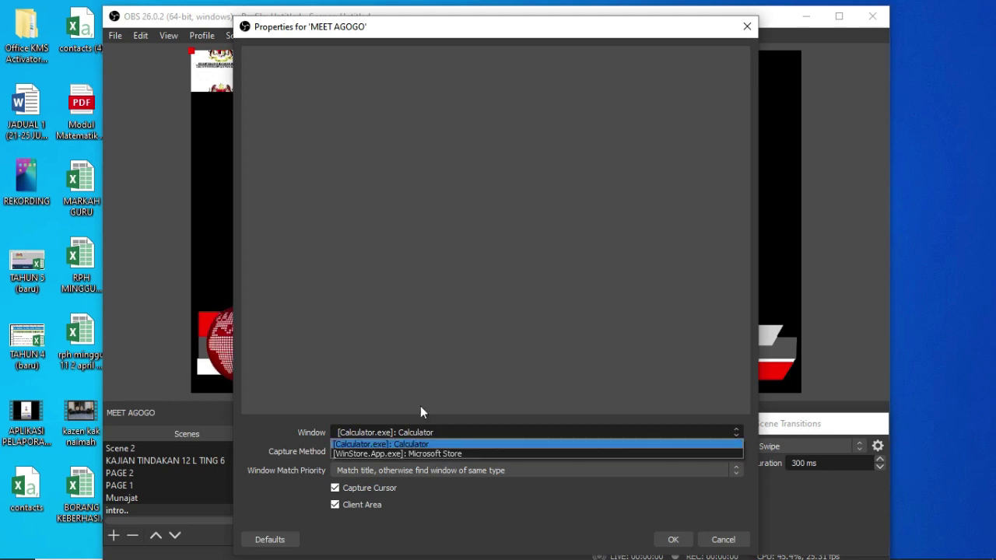
{"action": "left_click", "coordinate": [421, 444]}
{"action": "left_click", "coordinate": [424, 435]}
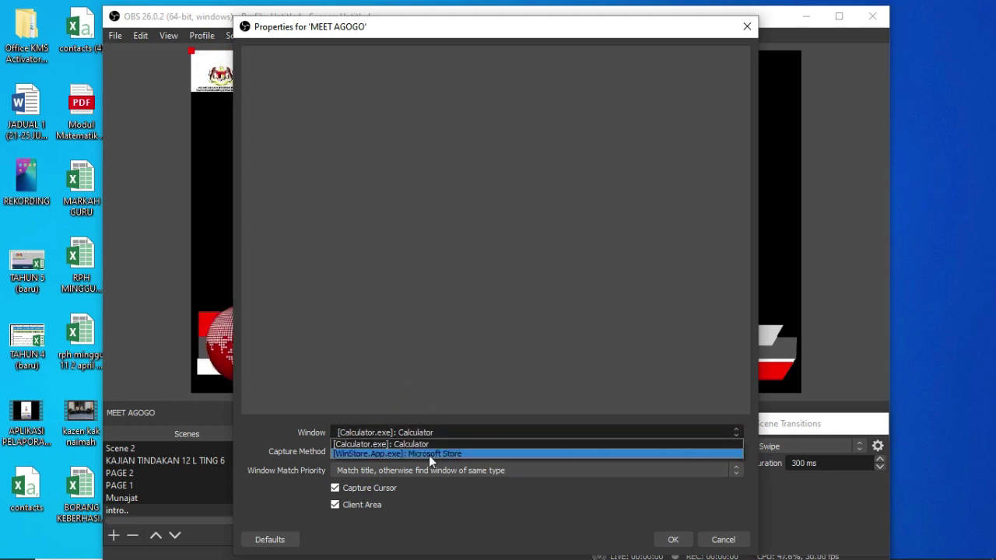
{"action": "left_click", "coordinate": [718, 543]}
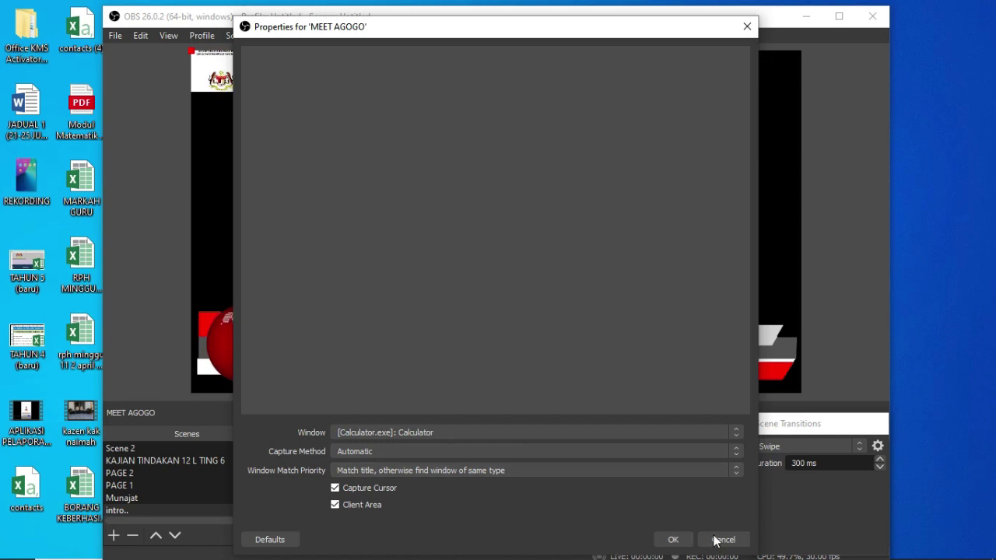
{"action": "left_click", "coordinate": [716, 540]}
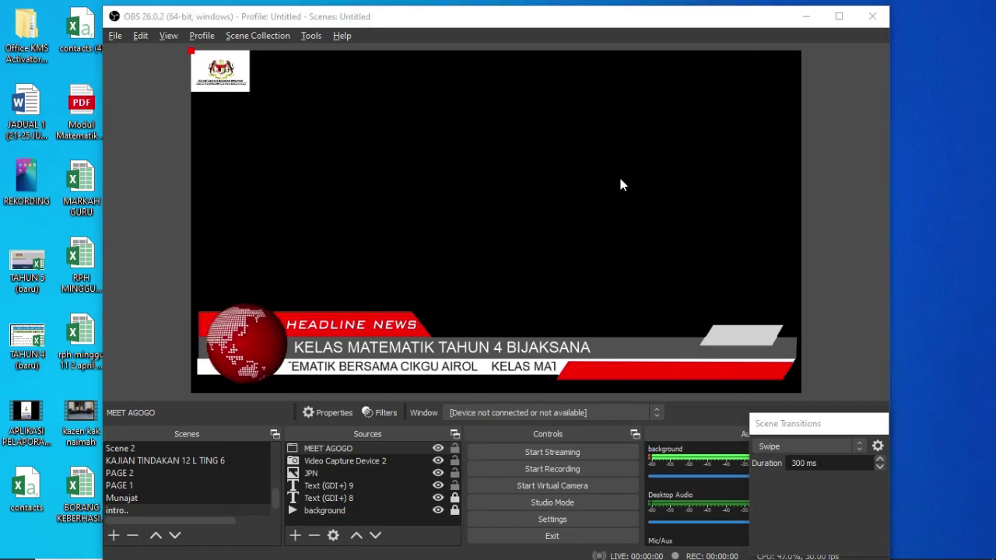
Step: Switch to Google Chrome, maximize the Google Meet window, and return to OBS Studio
{"action": "key", "text": "alt+Tab"}
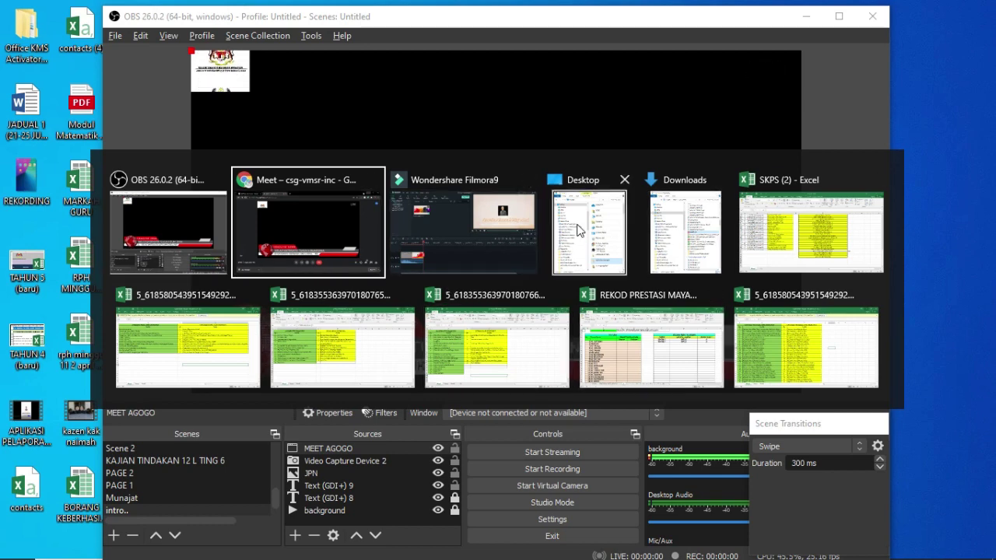
{"action": "left_click", "coordinate": [270, 244]}
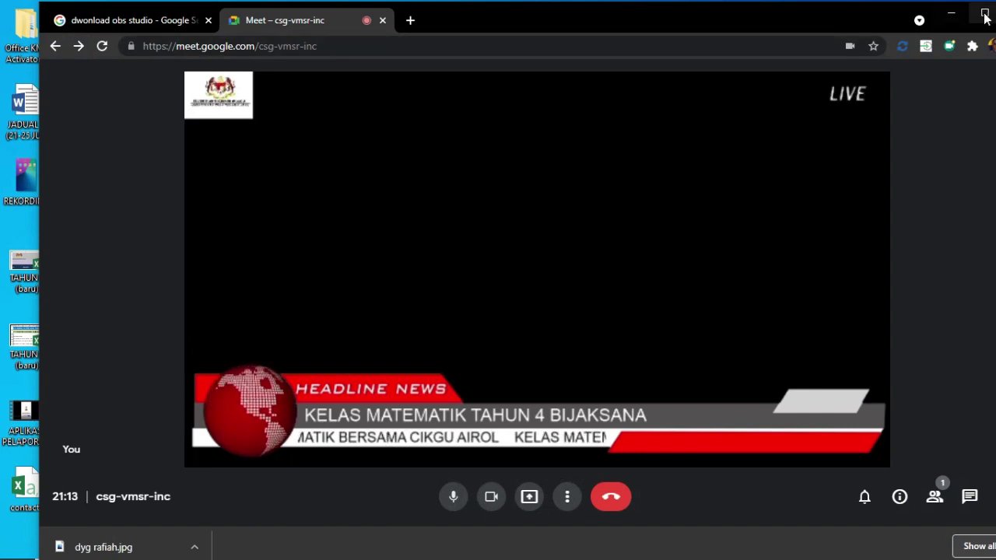
{"action": "left_click", "coordinate": [985, 12]}
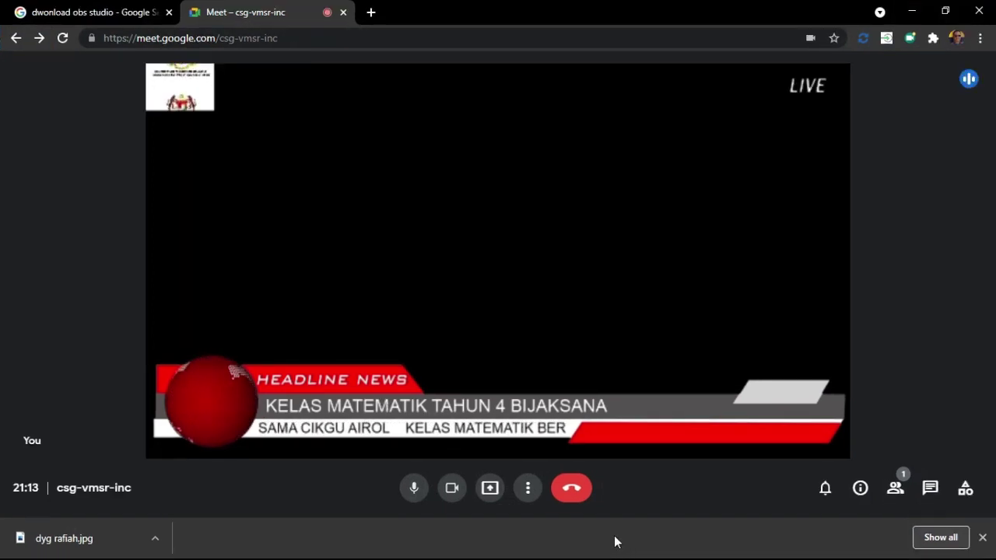
{"action": "key", "text": "alt+Tab"}
{"action": "left_click", "coordinate": [325, 231]}
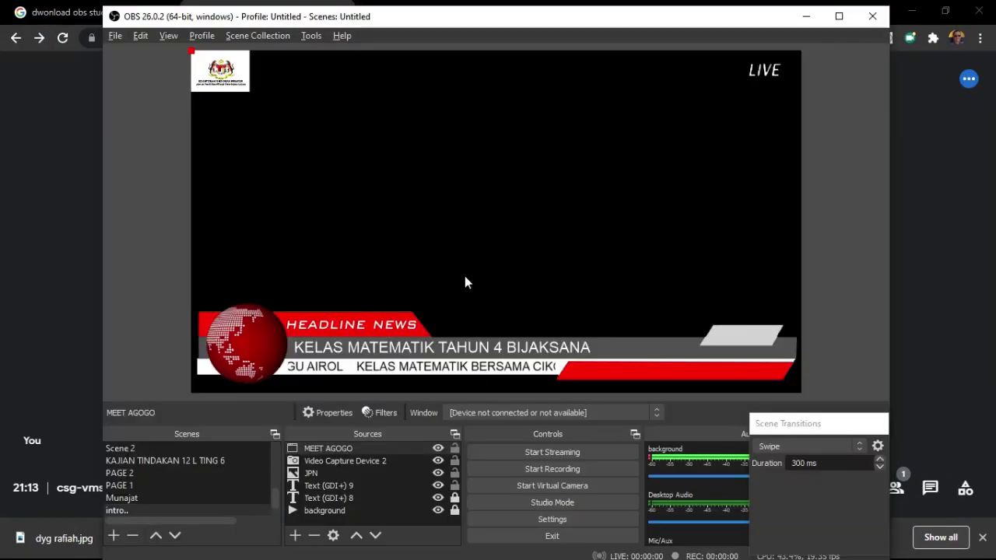
Step: Set the MEET AGOGO source to capture the Google Chrome Meet window and scale it to fill the canvas
{"action": "double_click", "coordinate": [336, 447]}
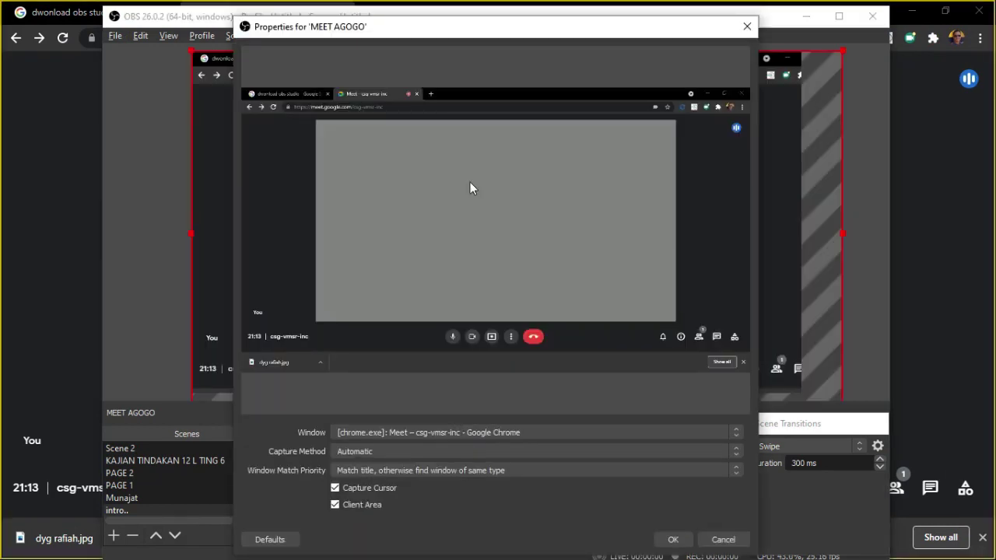
{"action": "left_click", "coordinate": [674, 540]}
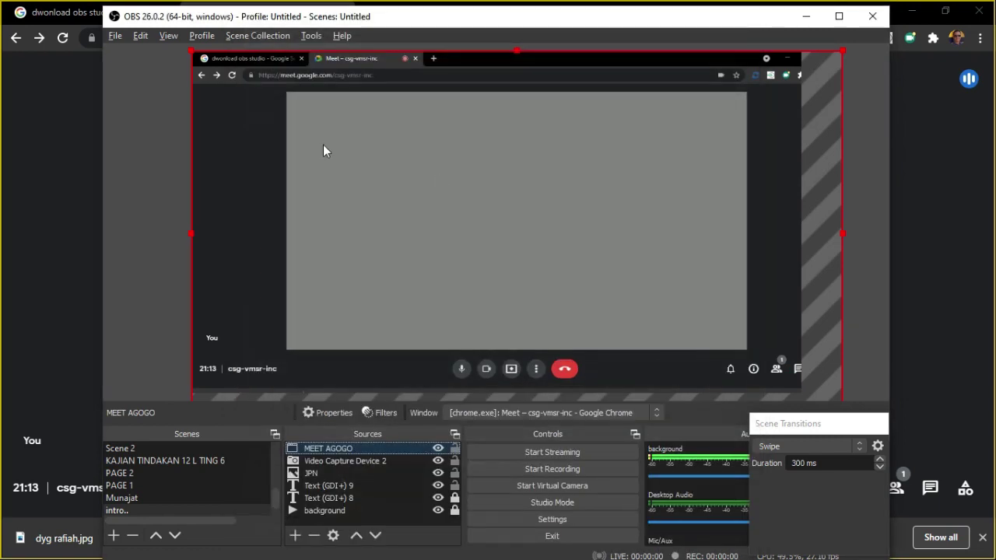
{"action": "left_click_drag", "start_coordinate": [193, 50], "coordinate": [519, 233]}
{"action": "left_click_drag", "start_coordinate": [626, 276], "coordinate": [314, 95]}
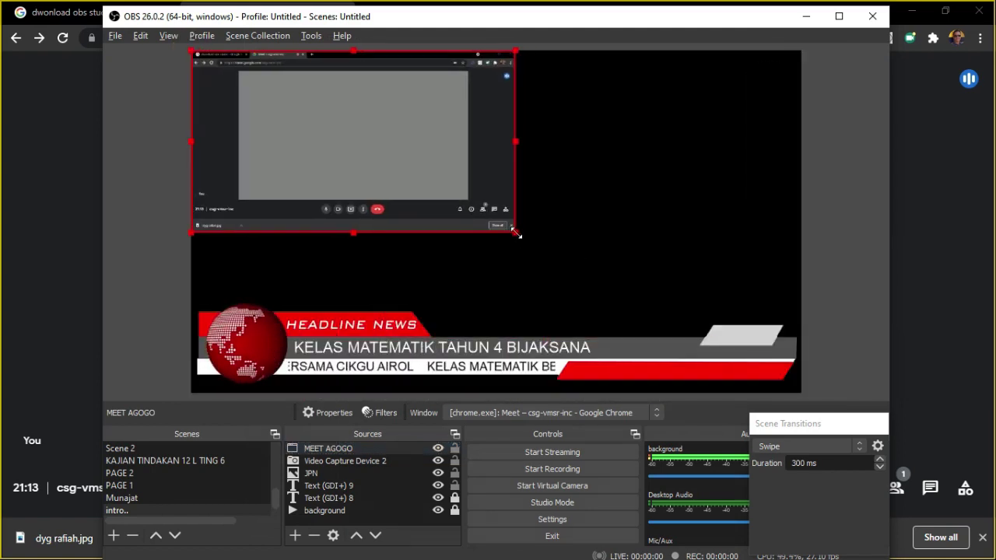
{"action": "left_click_drag", "start_coordinate": [526, 232], "coordinate": [796, 359]}
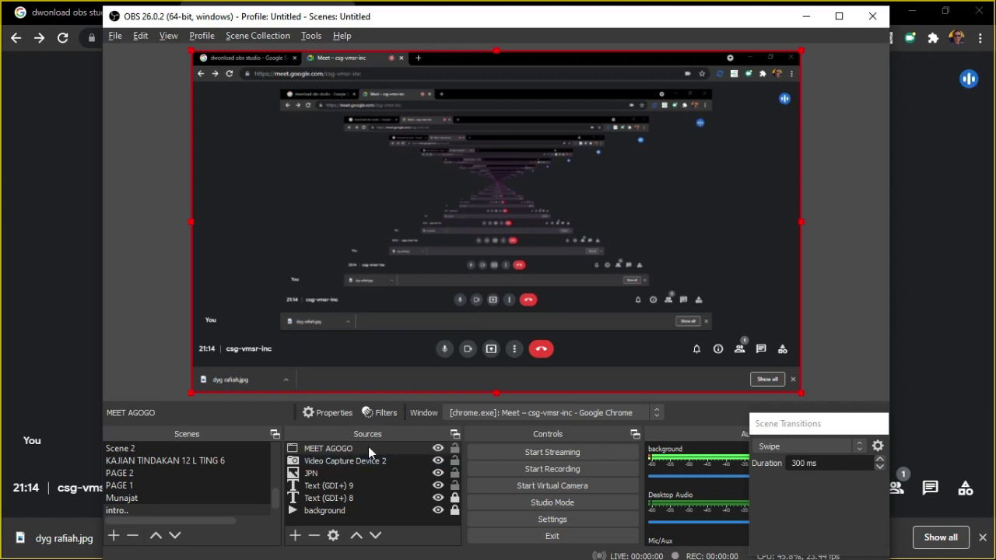
Step: Move the MEET AGOGO source to the very end of the source order, beneath the background video
{"action": "left_click", "coordinate": [374, 537]}
{"action": "left_click", "coordinate": [374, 537]}
{"action": "left_click", "coordinate": [375, 537]}
{"action": "left_click", "coordinate": [374, 537]}
{"action": "left_click", "coordinate": [374, 537]}
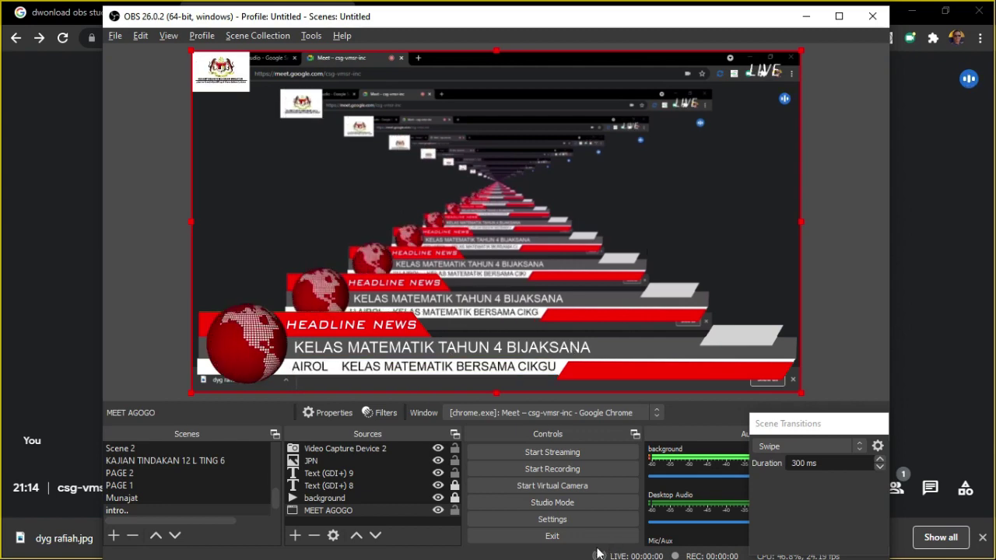
Step: Switch to the Google Meet window in Google Chrome
{"action": "key", "text": "alt+Tab"}
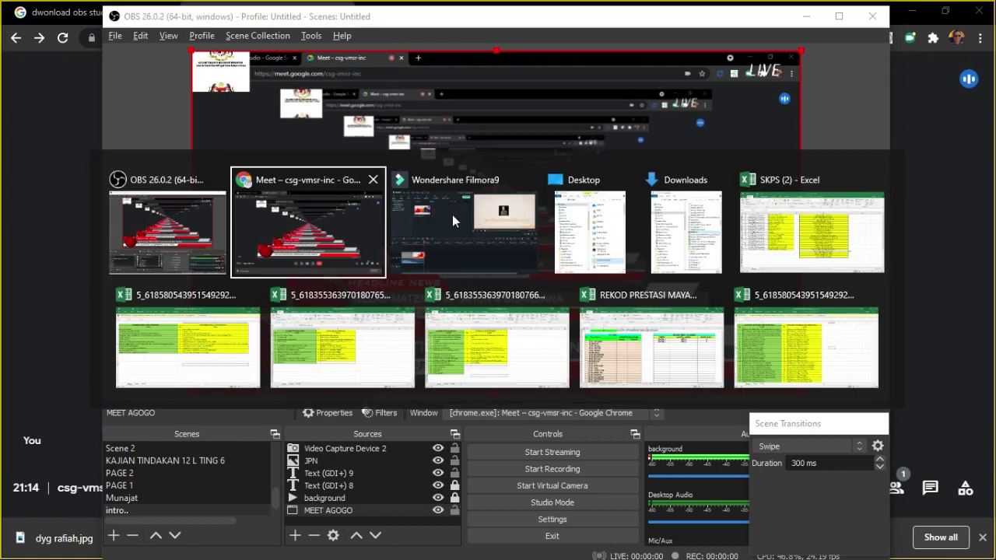
{"action": "left_click", "coordinate": [300, 218]}
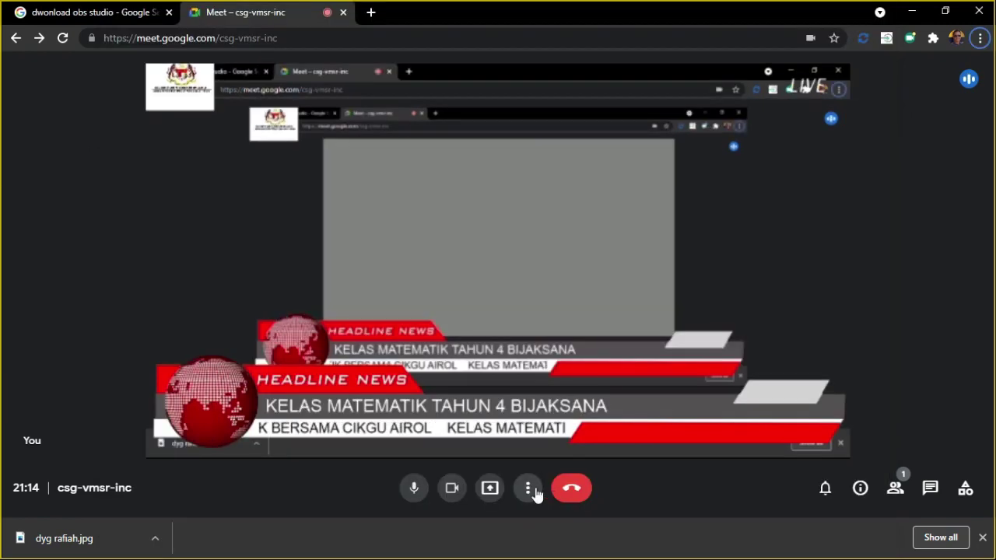